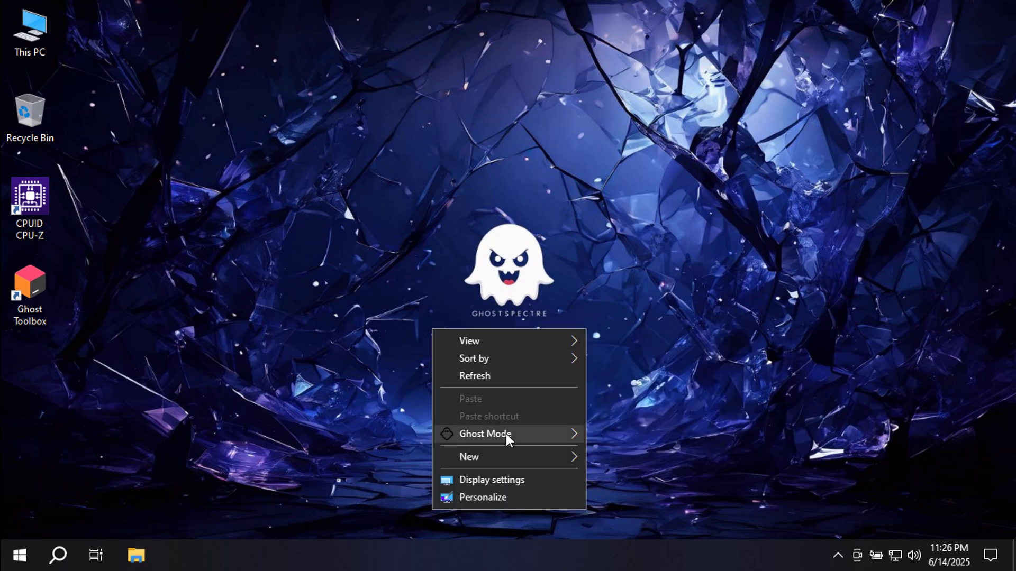
pyautogui.moveTo(506, 434)
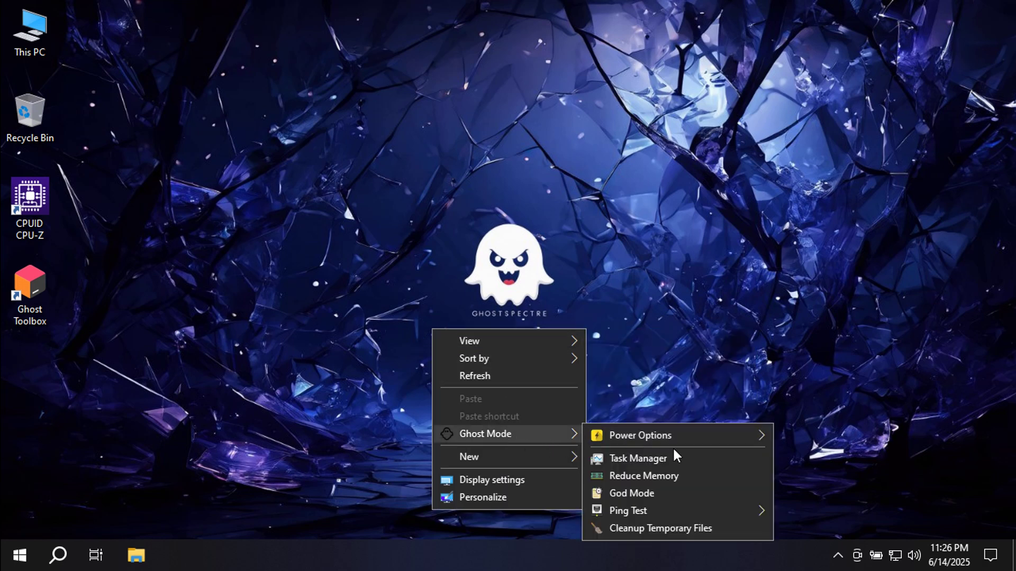
pyautogui.click(652, 349)
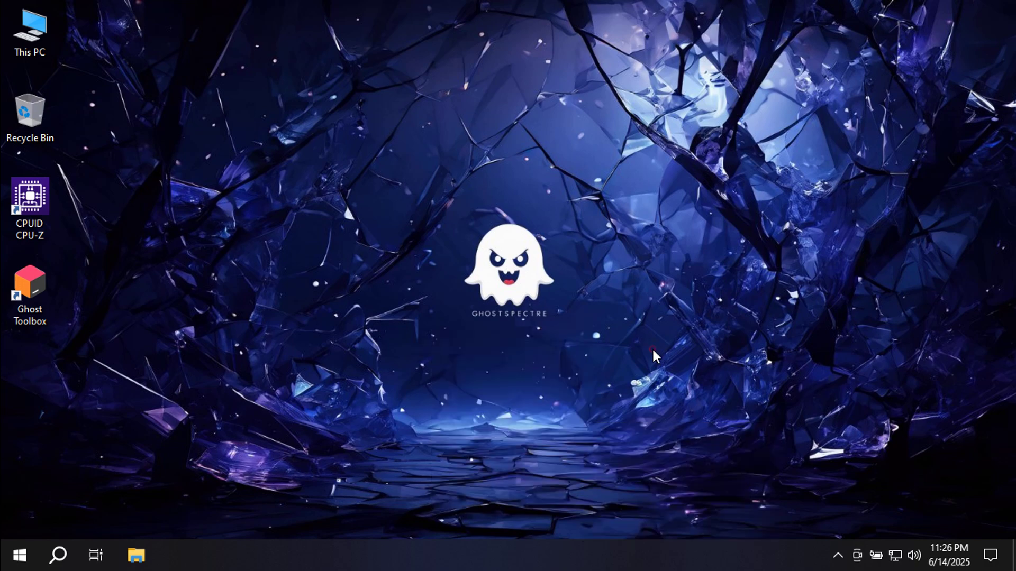
# - Open Task Manager and look through the list of background and Windows processes
pyautogui.rightClick(512, 559)
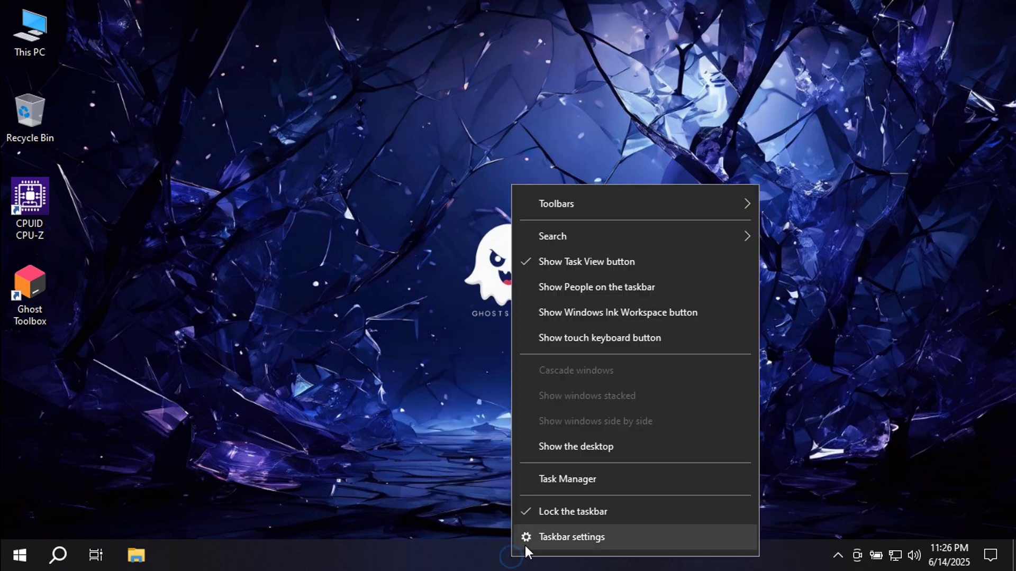
pyautogui.click(551, 483)
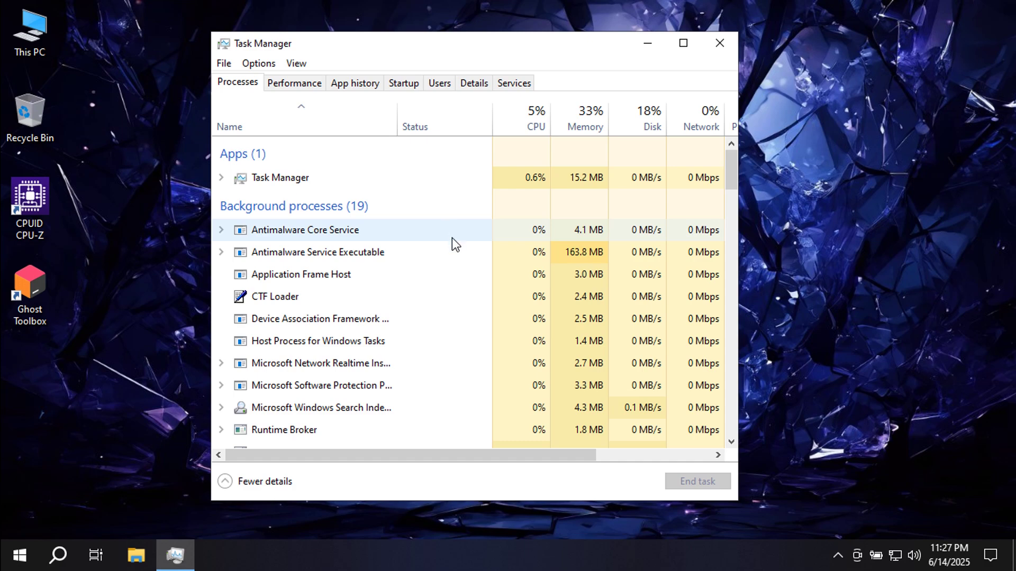
pyautogui.scroll(-7, 458, 258)
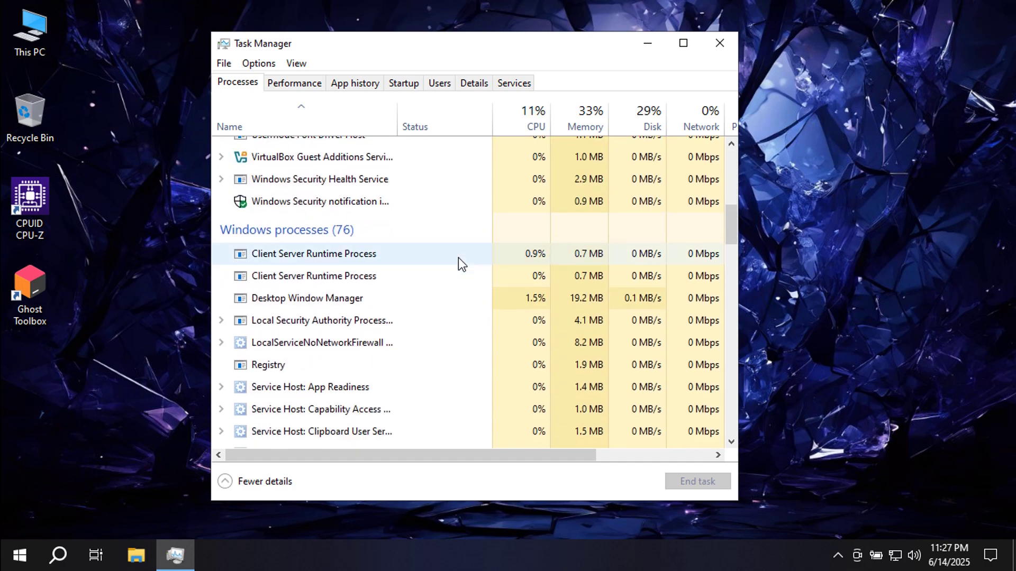
pyautogui.scroll(-4, 459, 258)
pyautogui.scroll(4, 458, 258)
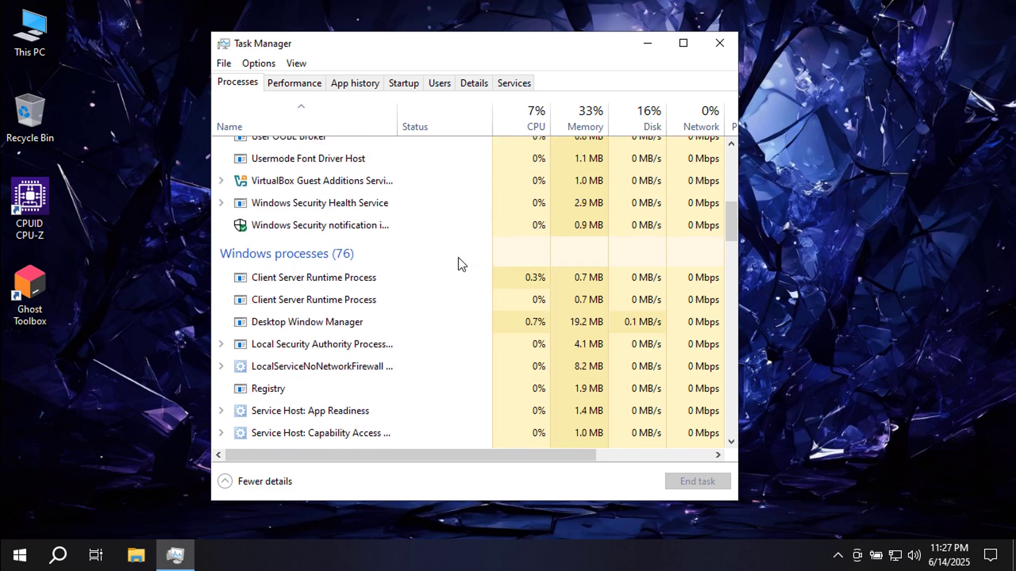
pyautogui.scroll(3, 459, 258)
pyautogui.scroll(4, 458, 258)
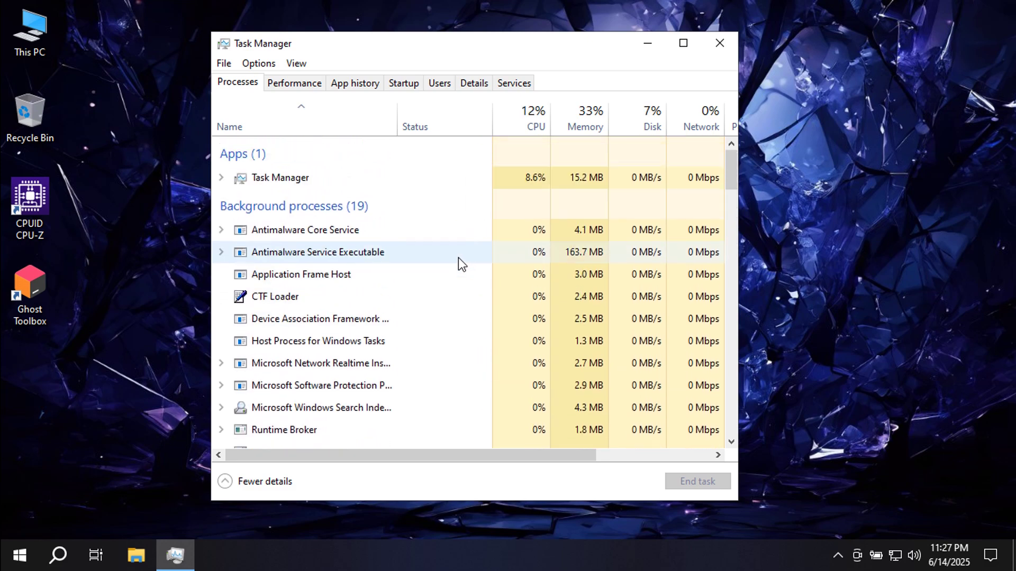
# - Check the CPU and memory performance figures in Task Manager
pyautogui.click(309, 82)
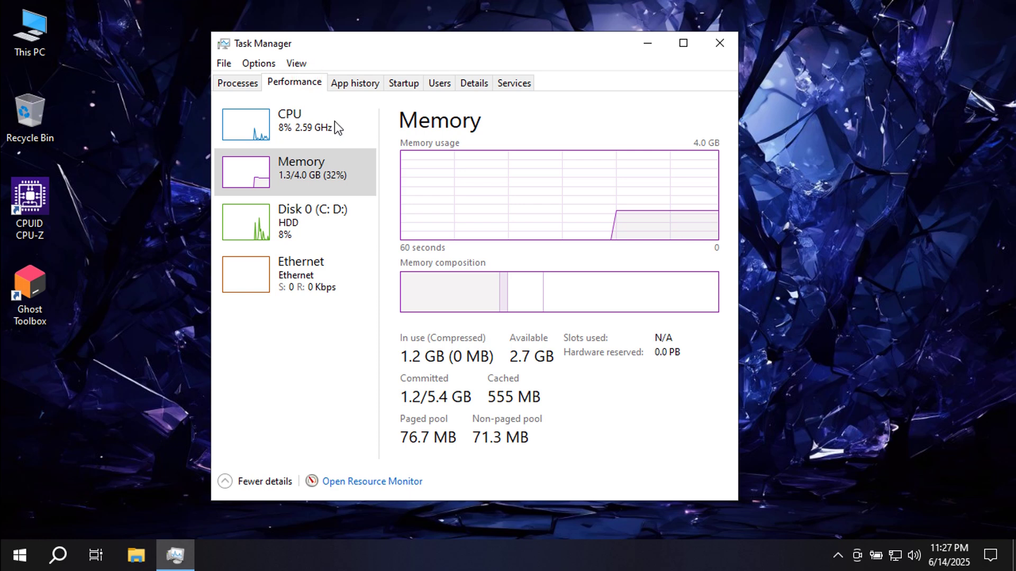
pyautogui.click(354, 140)
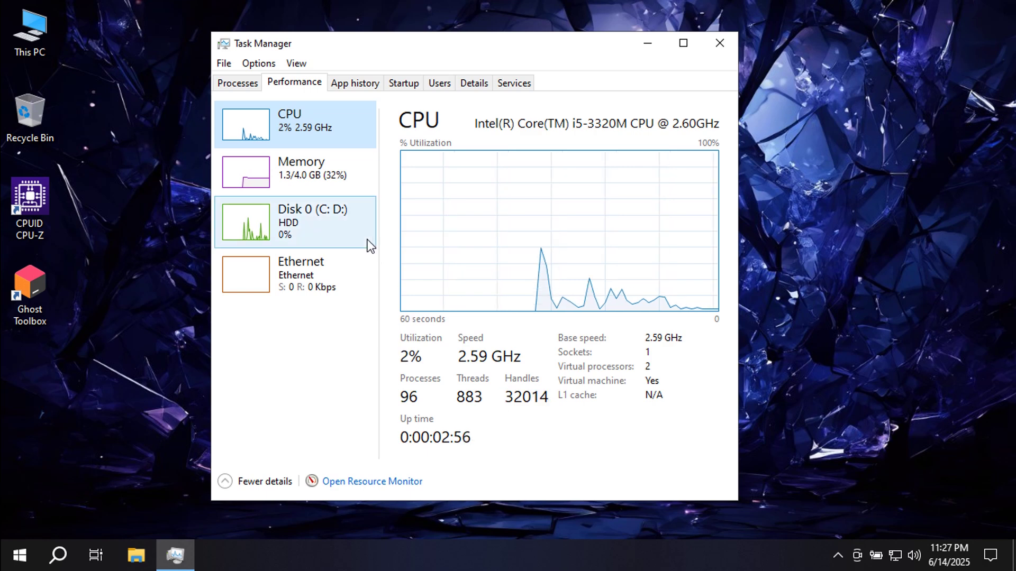
pyautogui.click(345, 184)
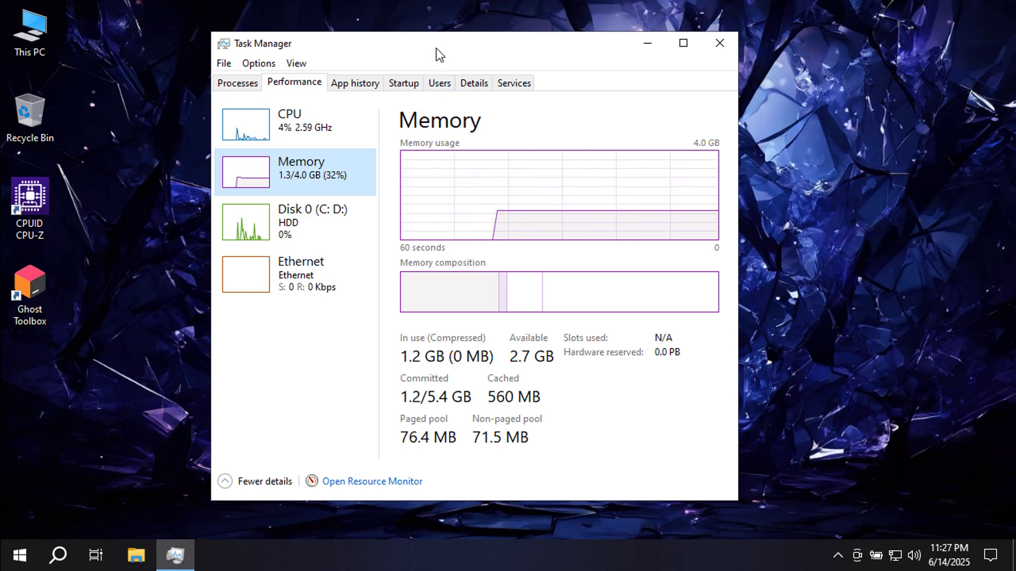
# - Move Task Manager aside, run Reduce Memory from the desktop's Ghost Mode options, and minimize Task Manager
pyautogui.moveTo(436, 47); pyautogui.dragTo(692, 50)
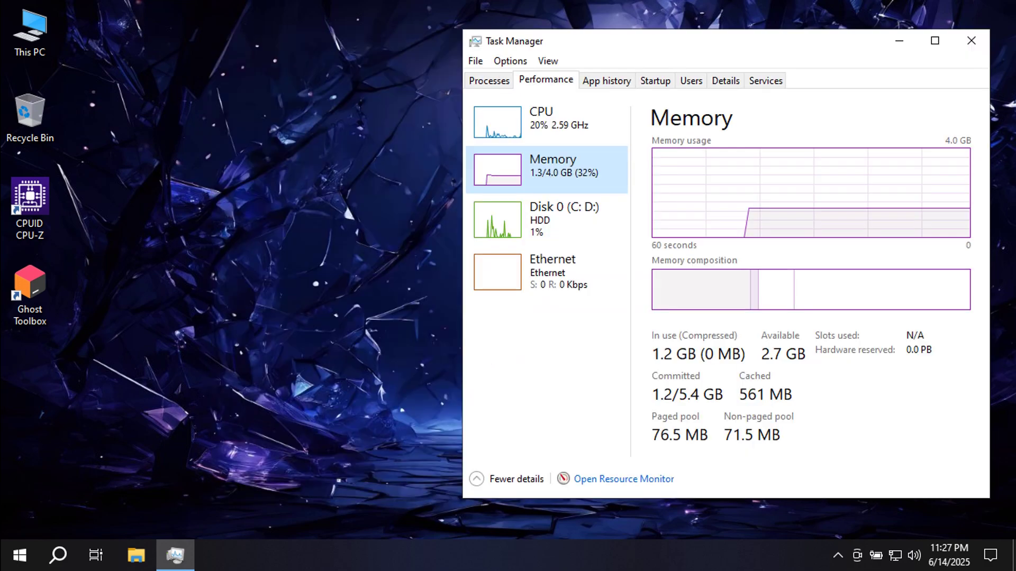
pyautogui.rightClick(207, 165)
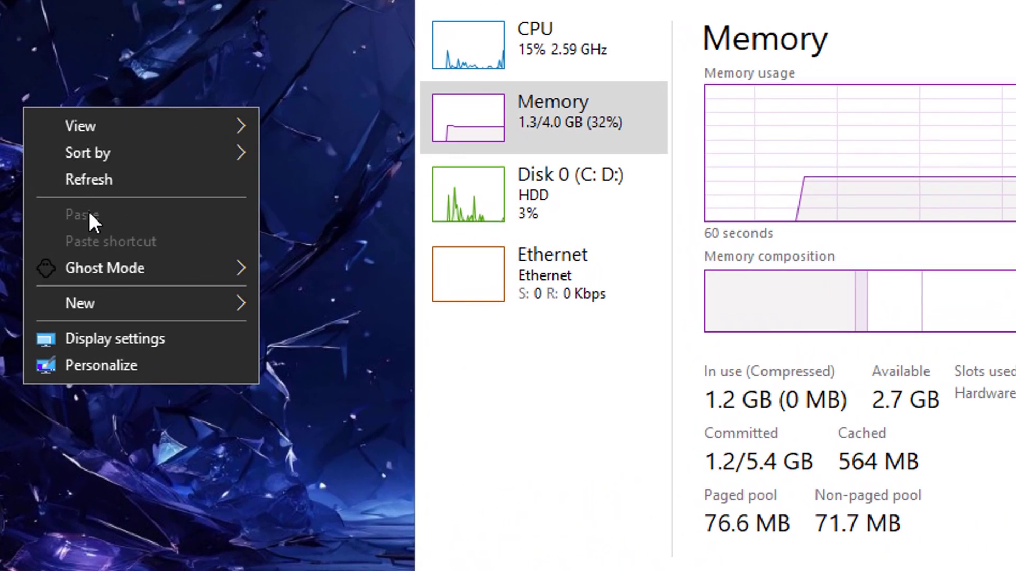
pyautogui.moveTo(100, 269)
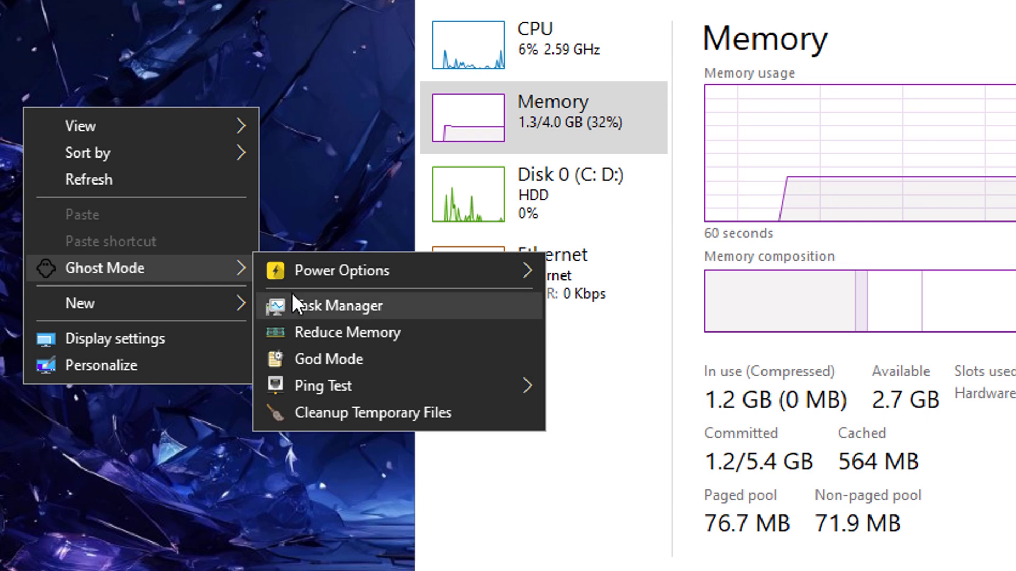
pyautogui.click(319, 332)
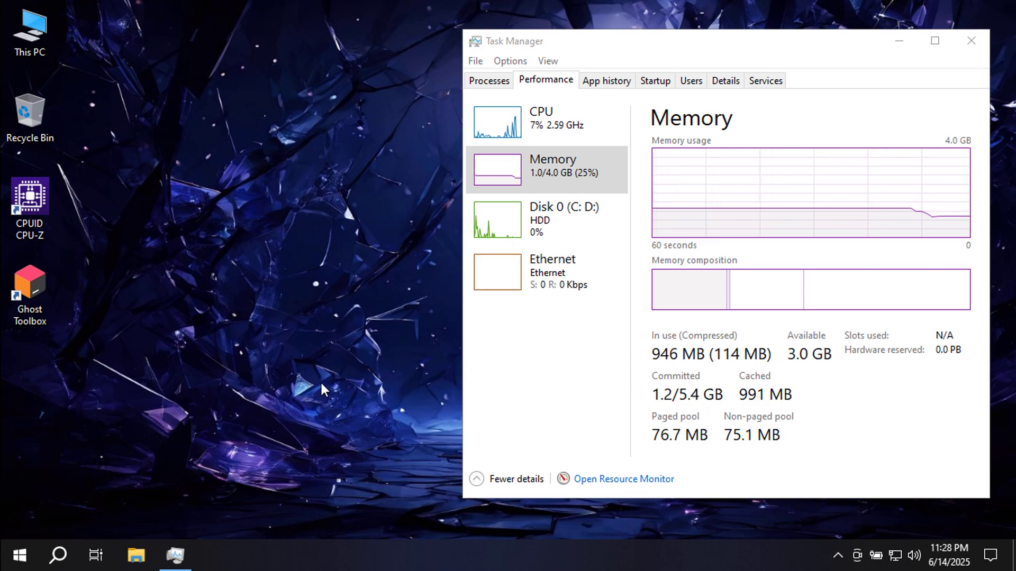
pyautogui.click(177, 558)
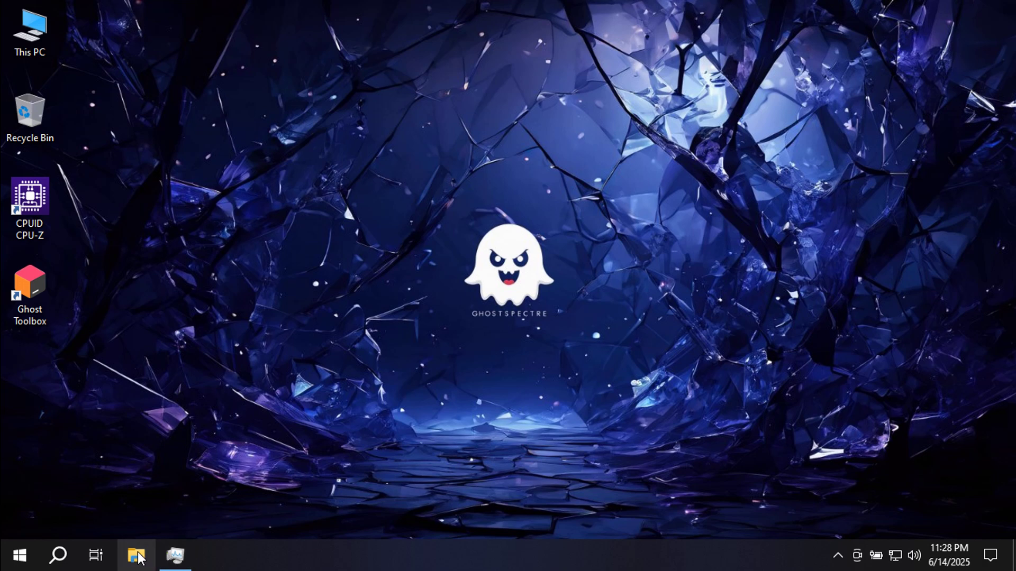
# - Show the properties of Local Disk (C:) in File Explorer and move the dialog clear of the drive list
pyautogui.click(136, 556)
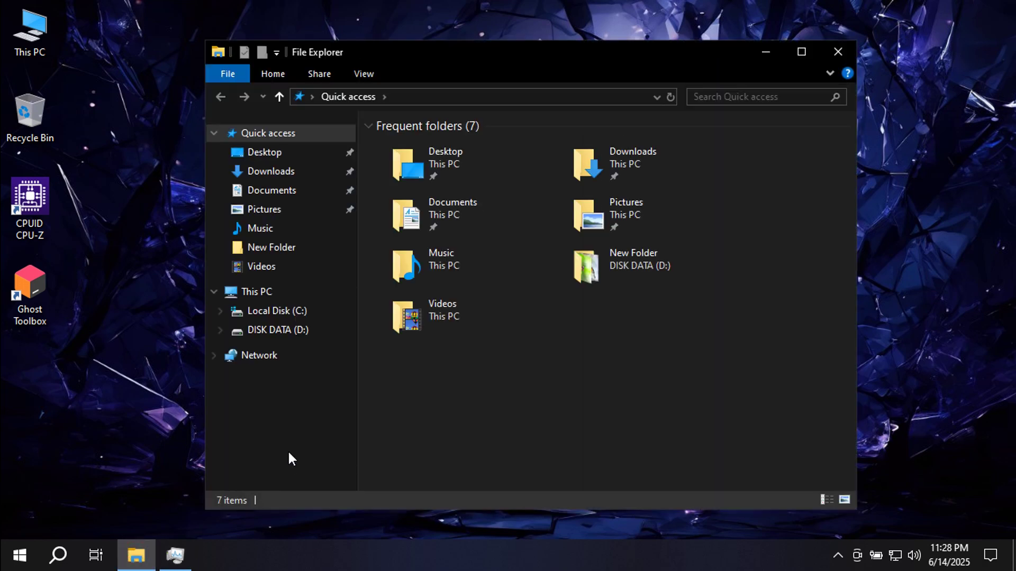
pyautogui.click(266, 293)
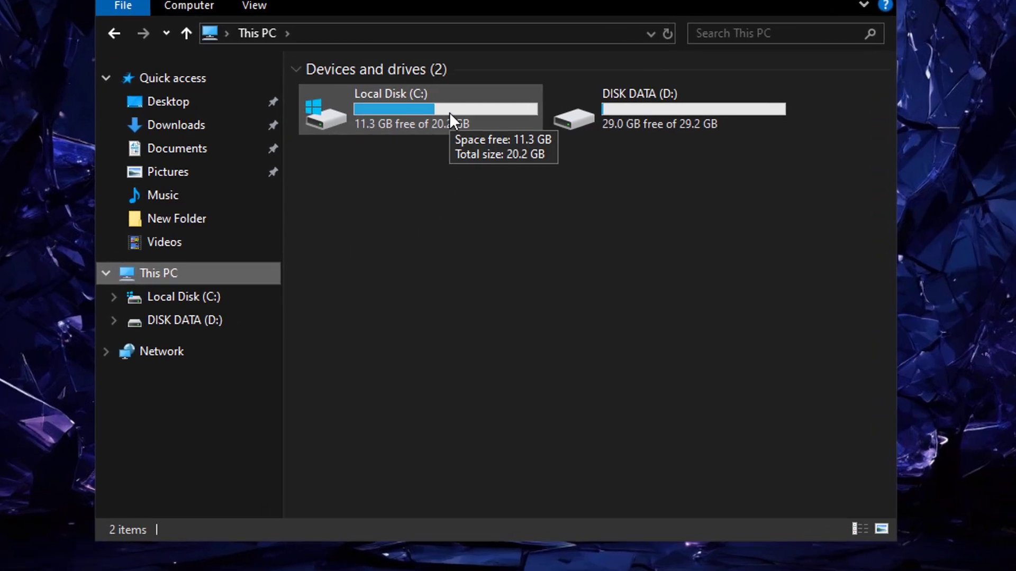
pyautogui.rightClick(449, 113)
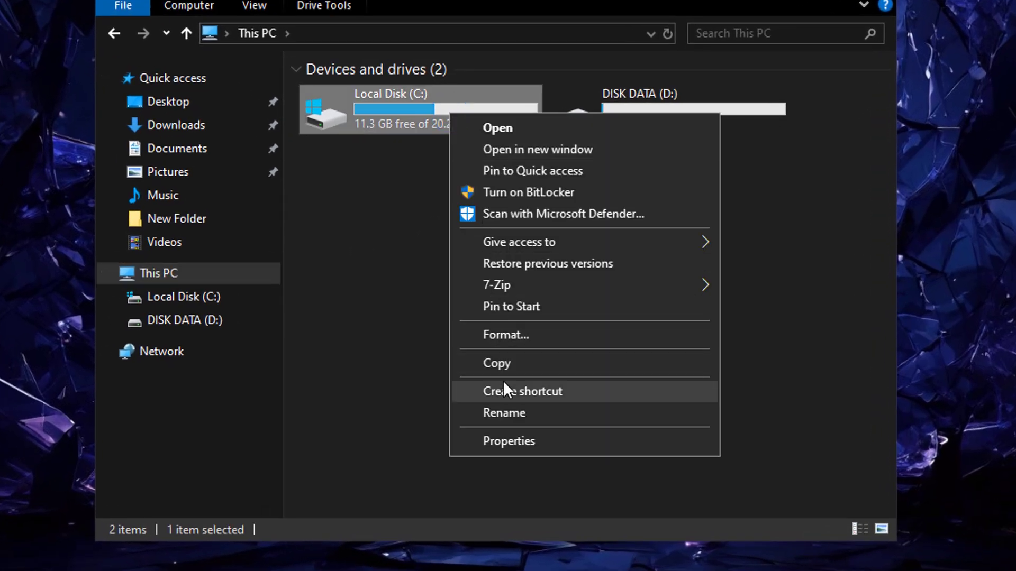
pyautogui.click(510, 441)
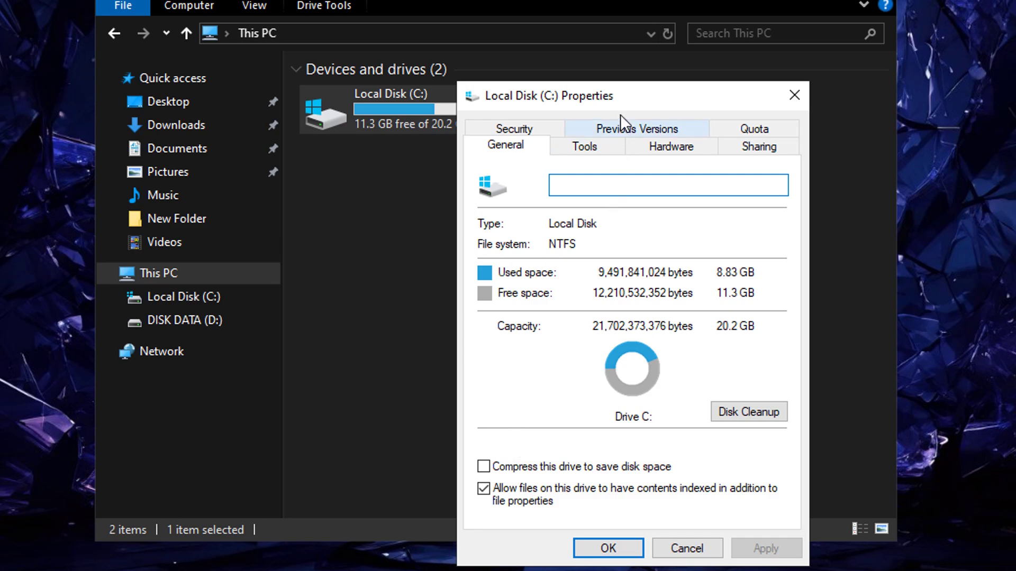
pyautogui.moveTo(619, 93); pyautogui.dragTo(498, 62)
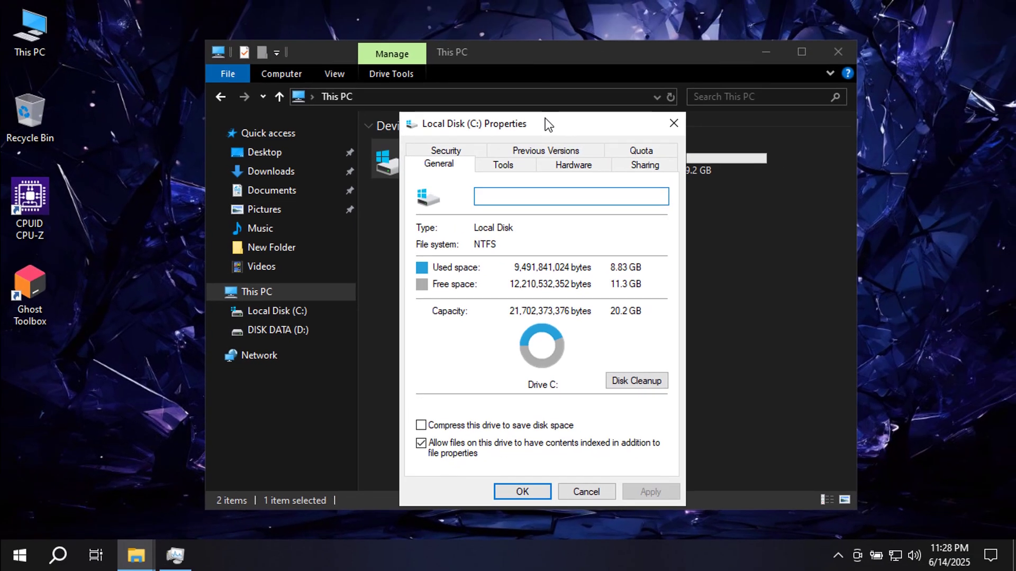
pyautogui.moveTo(596, 44); pyautogui.dragTo(833, 34)
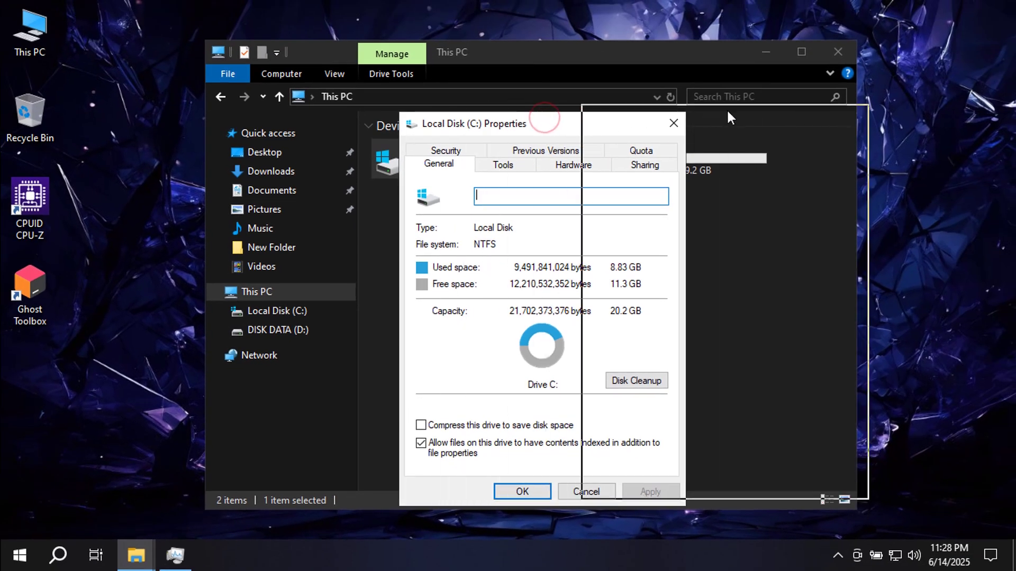
pyautogui.moveTo(727, 112); pyautogui.dragTo(728, 112)
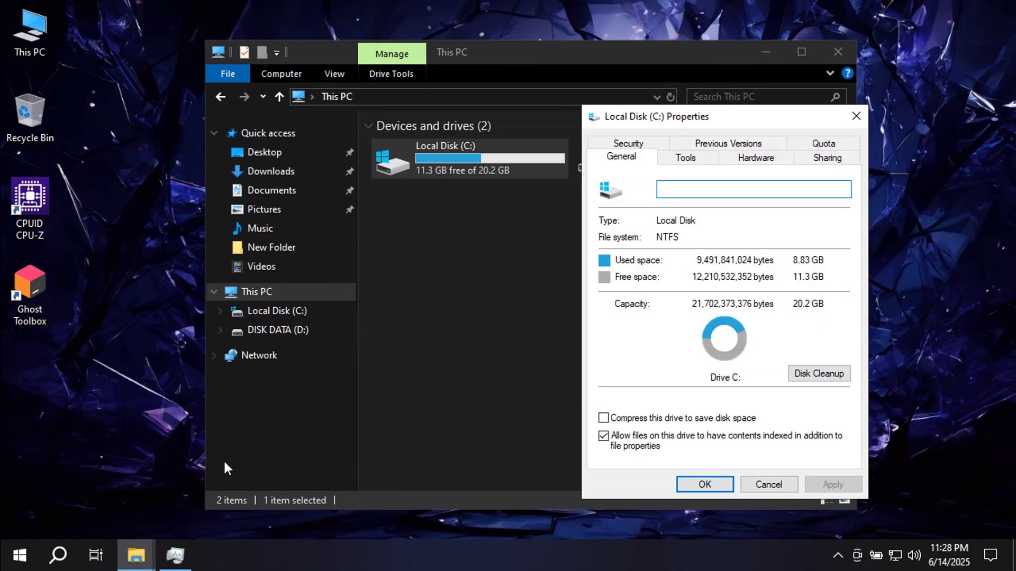
# - Search for winver and run it to show the Windows version information
pyautogui.click(59, 555)
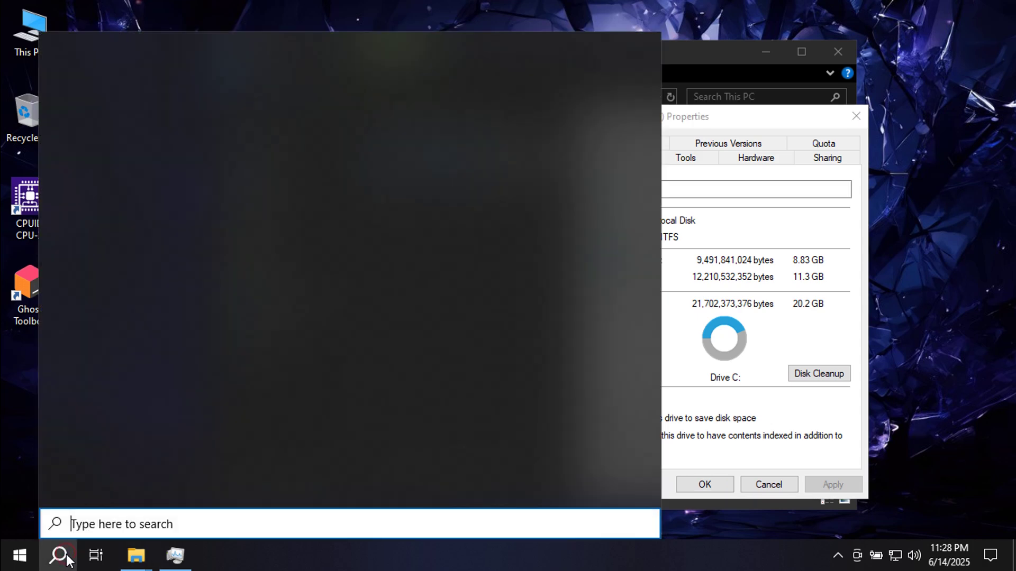
pyautogui.click(107, 519)
pyautogui.write('win')
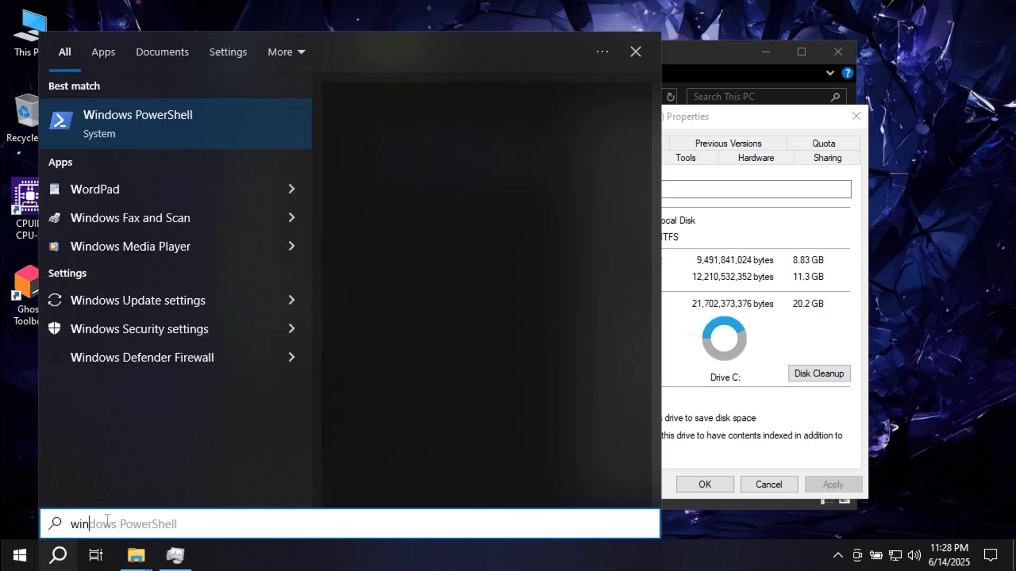
pyautogui.write('ver')
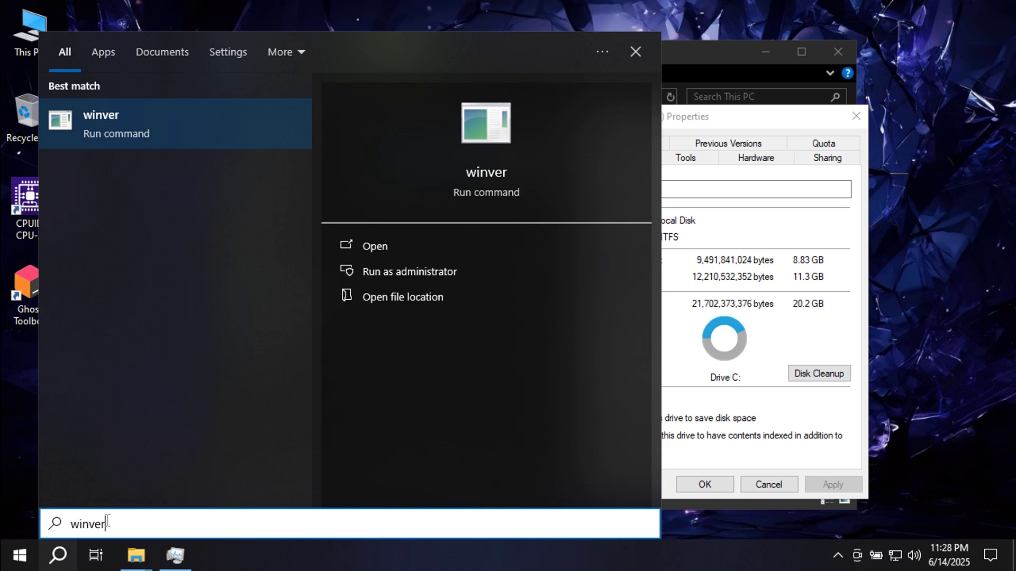
pyautogui.press('Return')
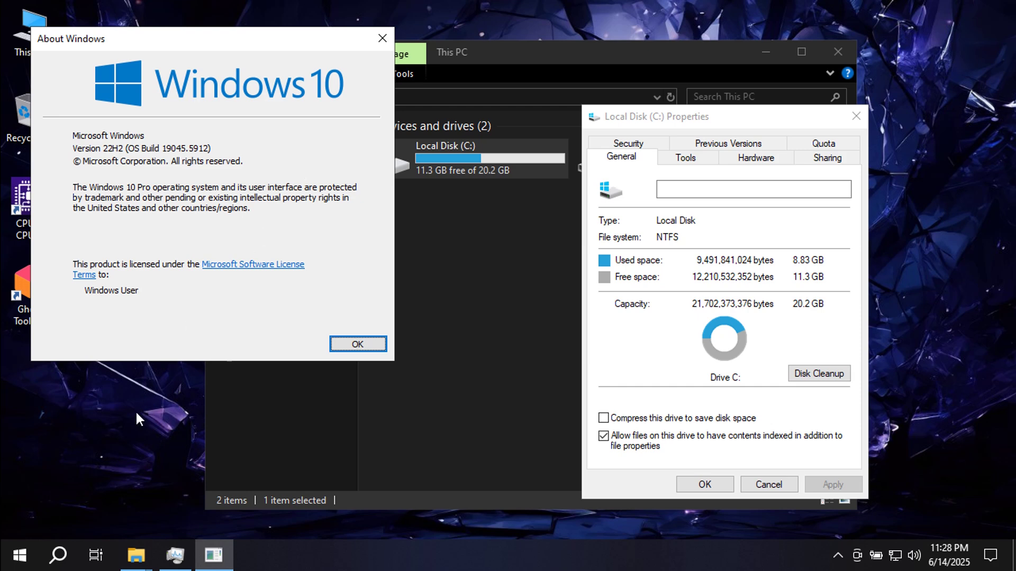
# - Search for "advanced sys", open the advanced system settings and move the System Properties window away from the screen corner
pyautogui.click(61, 556)
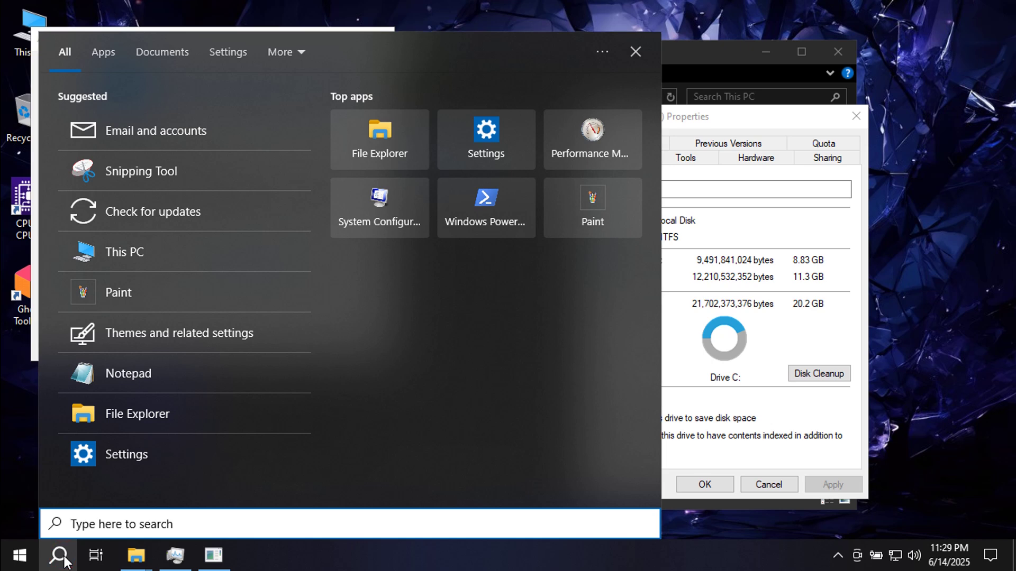
pyautogui.write('advanced')
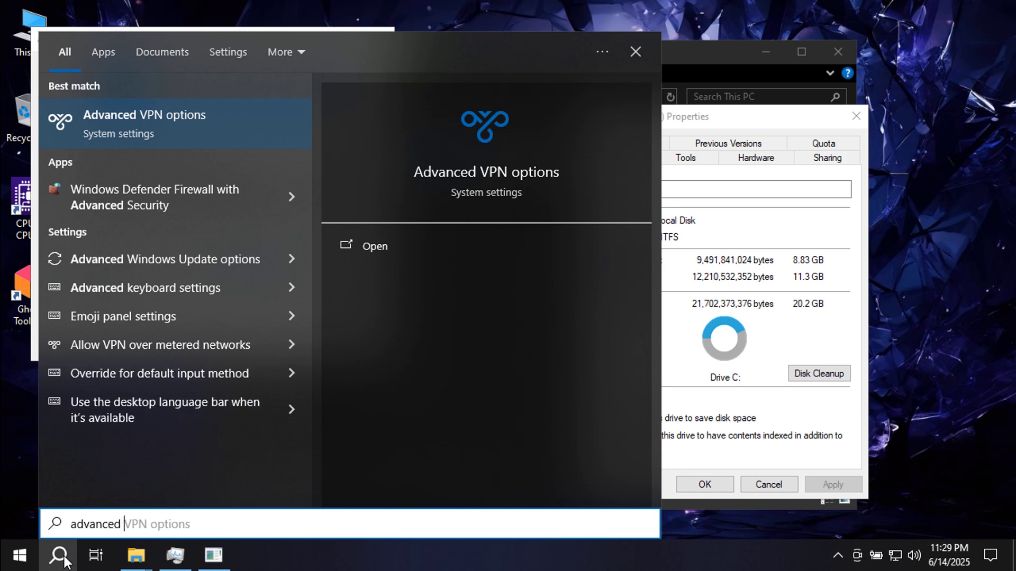
pyautogui.write(' sys')
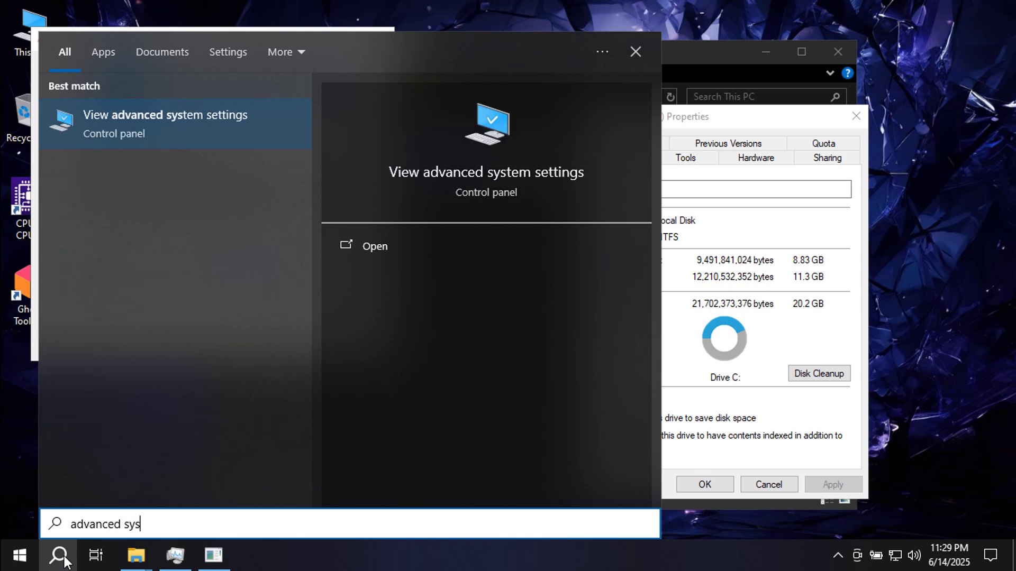
pyautogui.click(148, 120)
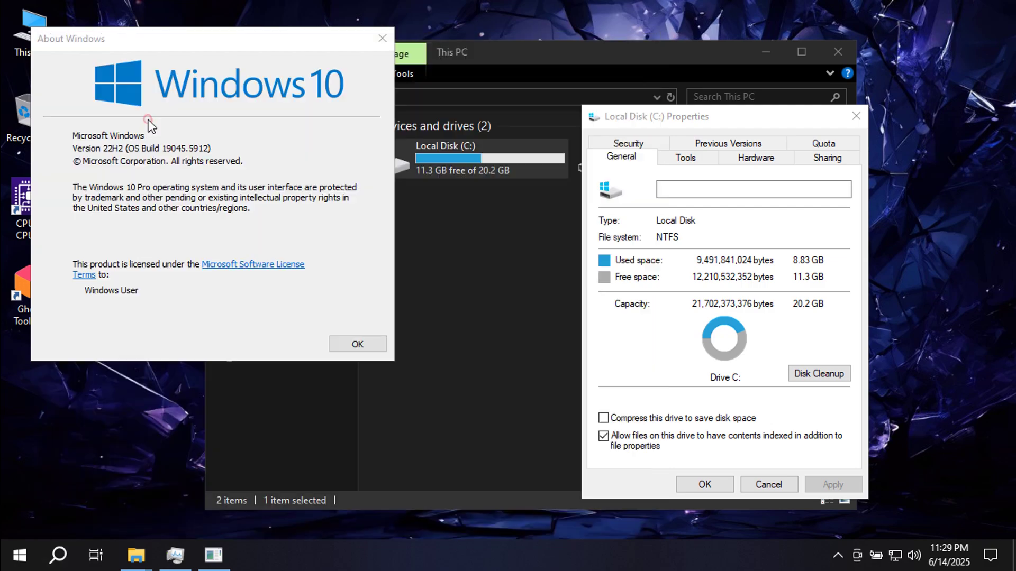
pyautogui.moveTo(184, 30); pyautogui.dragTo(359, 105)
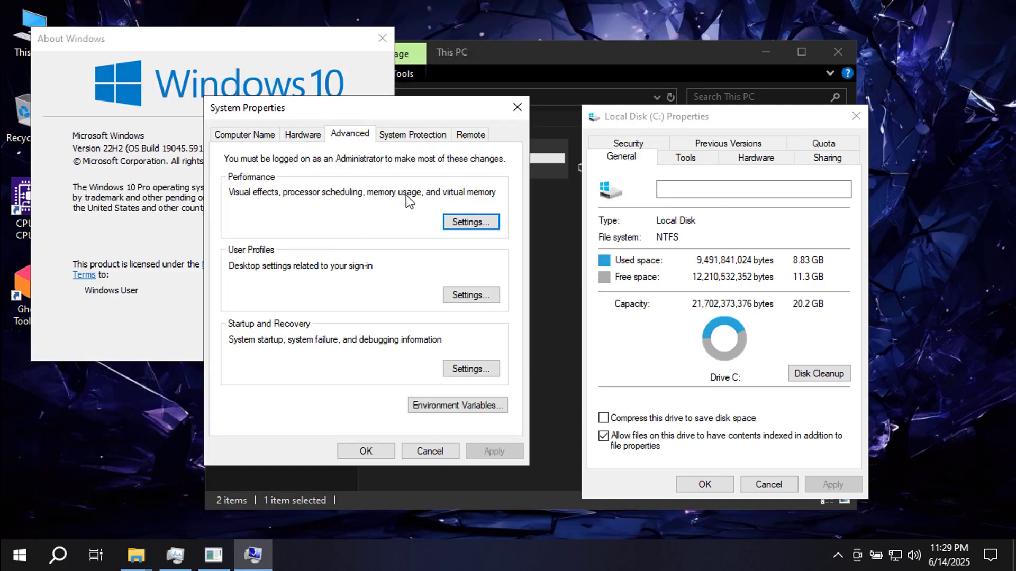
# - Set the Windows visual effects to "Adjust for best appearance" in Performance Options and apply the change
pyautogui.click(471, 223)
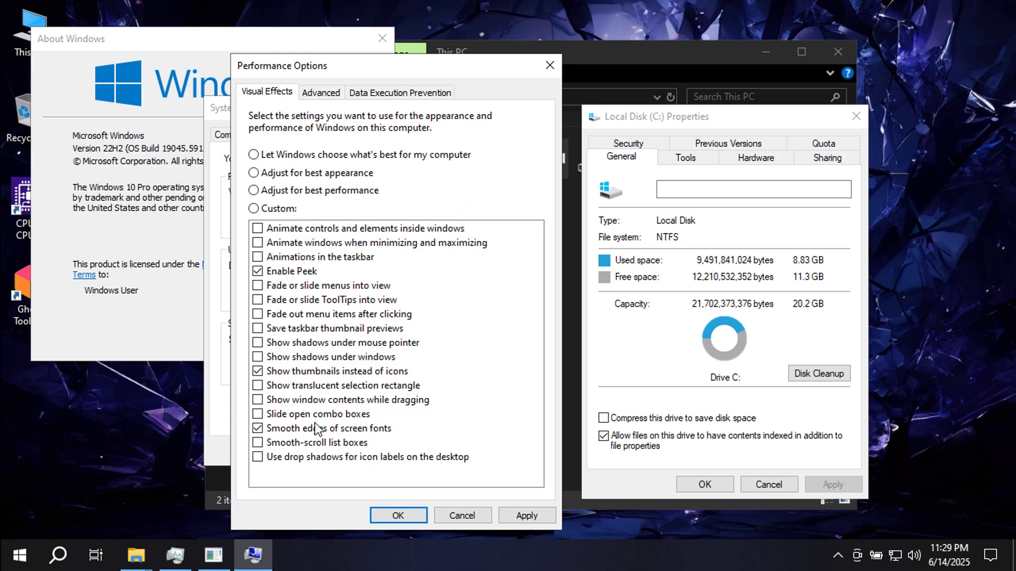
pyautogui.click(254, 174)
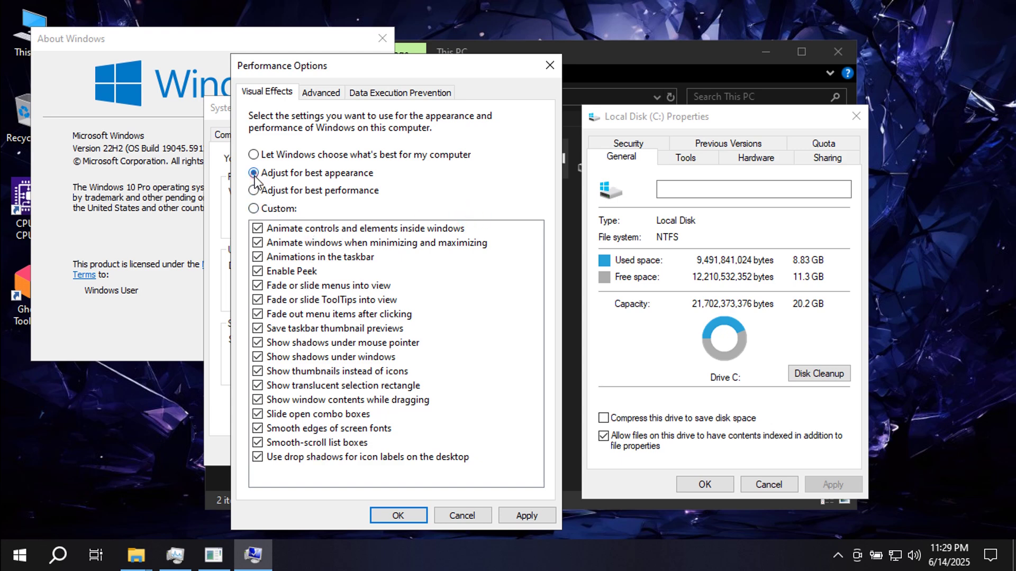
pyautogui.click(527, 516)
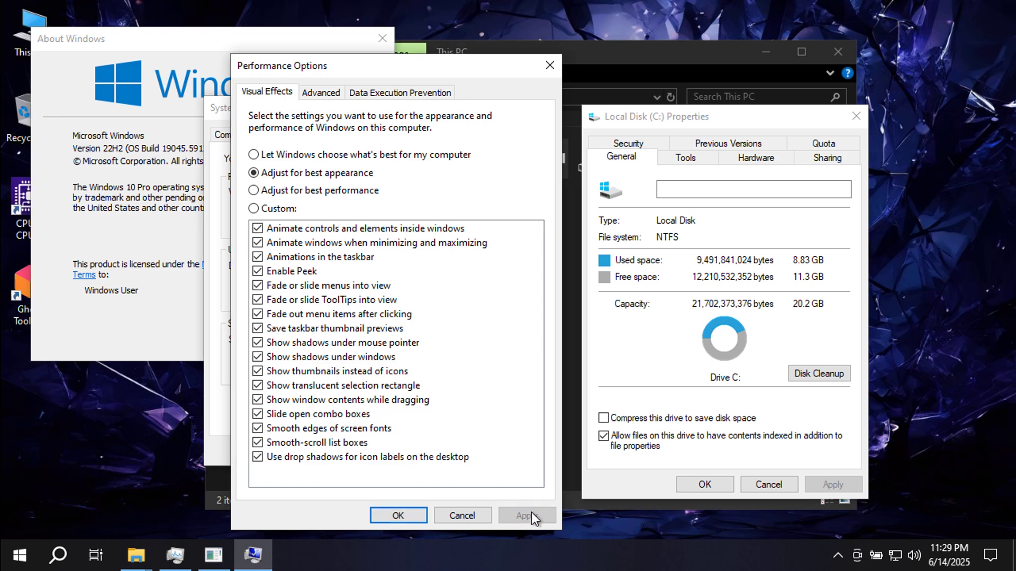
# - Turn off automatic paging file management for all drives in the Virtual Memory settings, then apply and close Performance Options
pyautogui.click(320, 94)
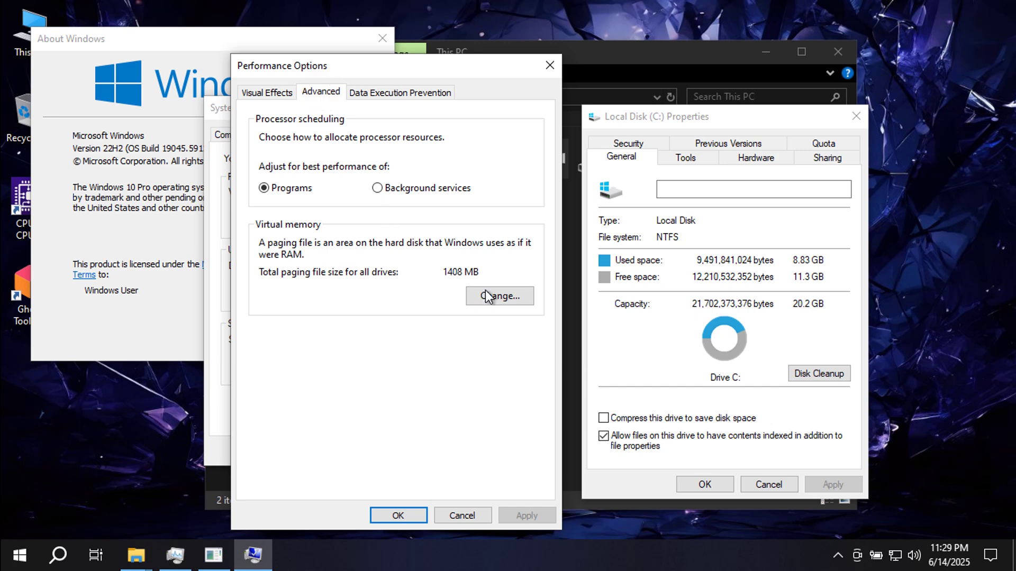
pyautogui.click(501, 294)
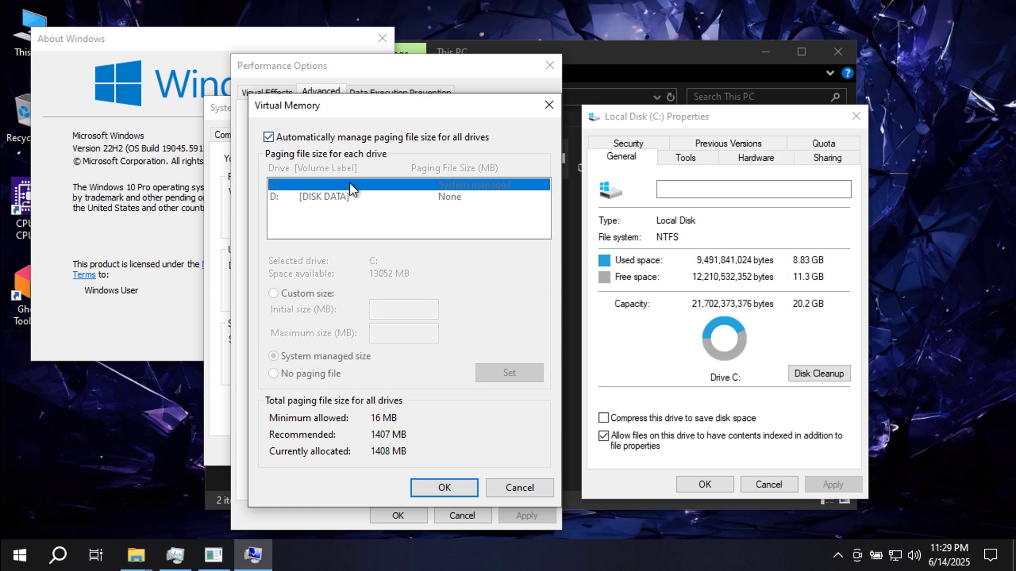
pyautogui.click(271, 137)
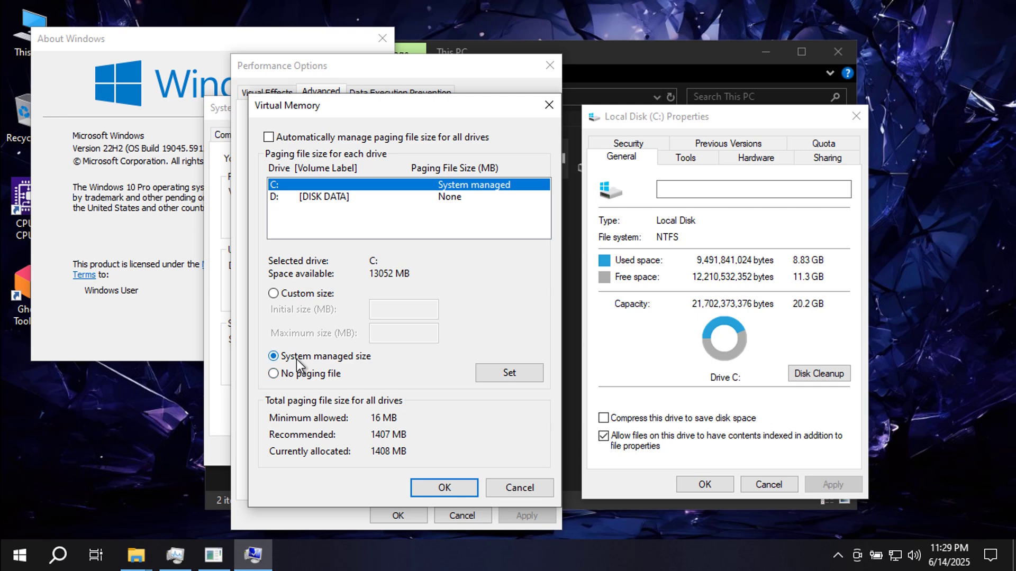
pyautogui.click(430, 484)
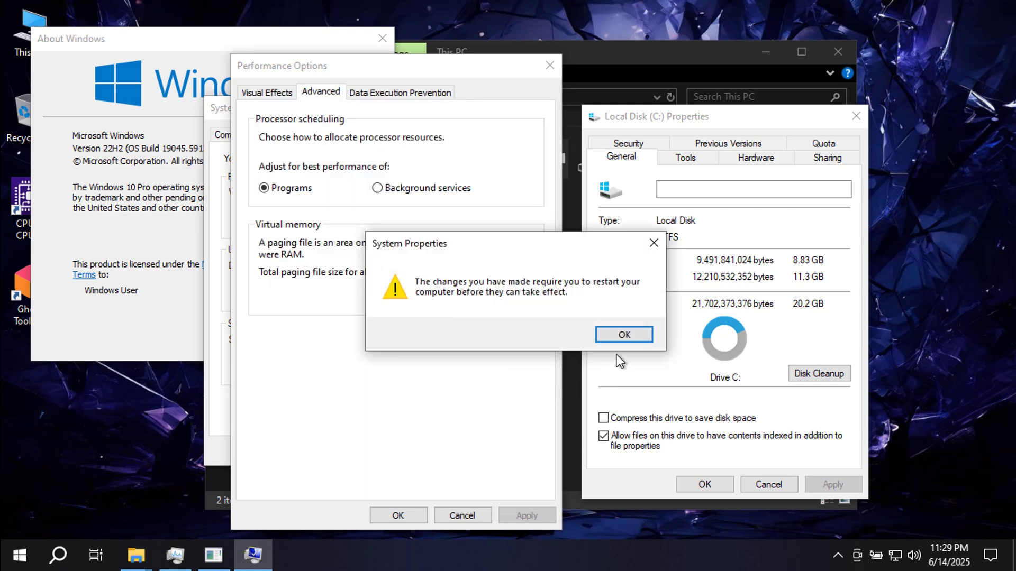
pyautogui.click(624, 334)
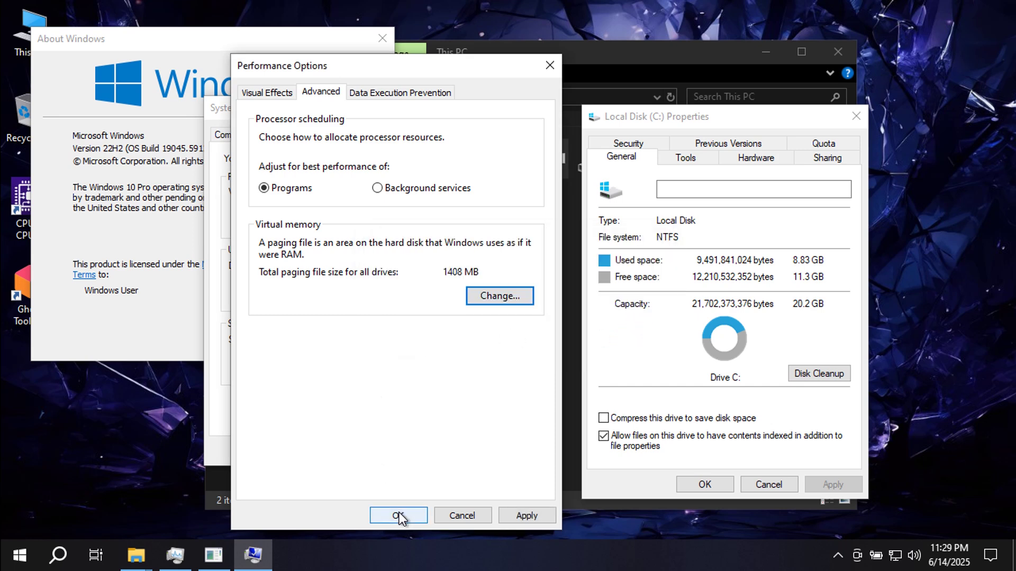
pyautogui.click(519, 516)
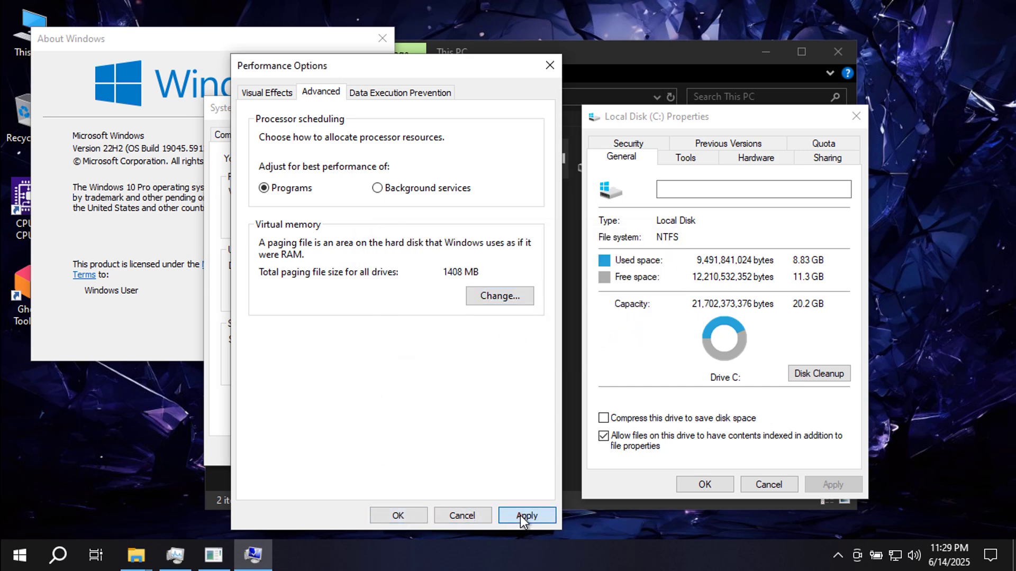
pyautogui.click(397, 516)
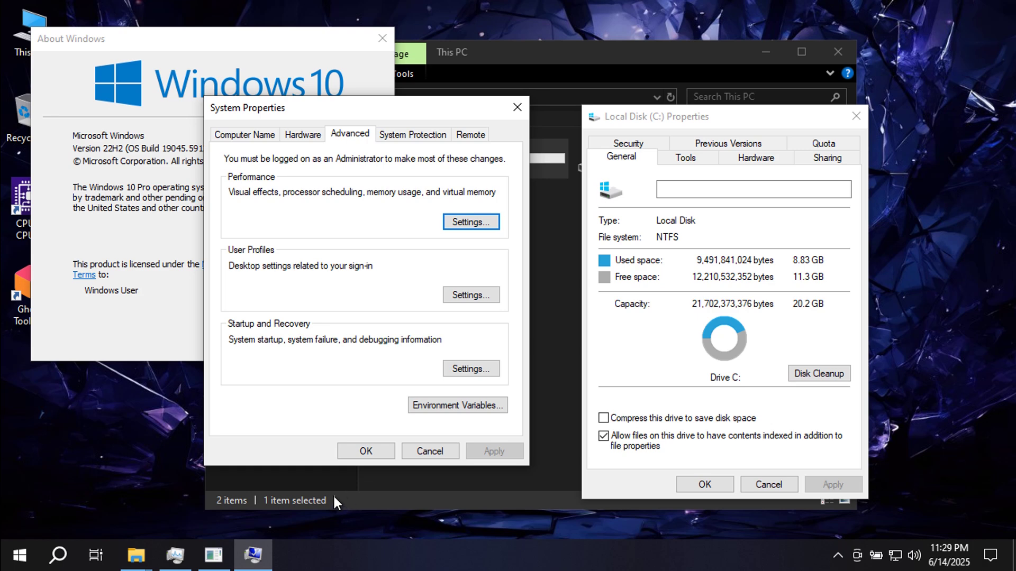
# - Set the Administrator account picture to dompap-.jpg from DISK DATA (D:) in the account's Your info settings
pyautogui.click(20, 554)
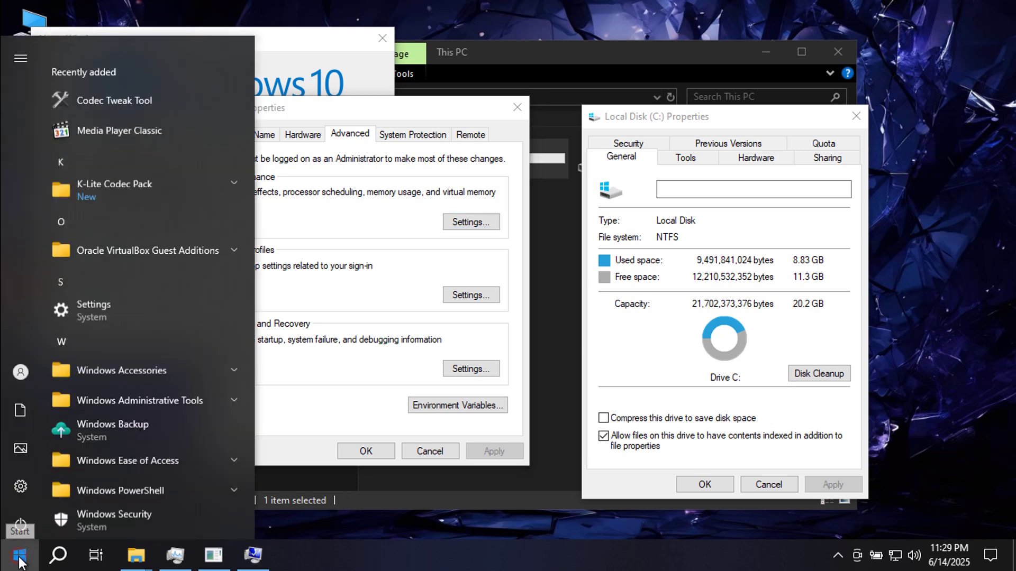
pyautogui.click(18, 370)
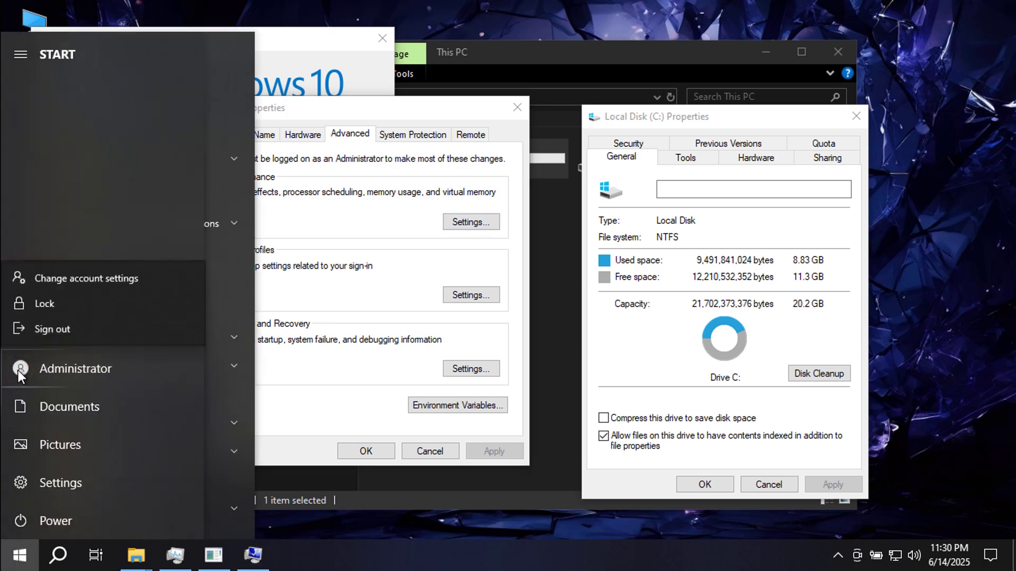
pyautogui.click(104, 277)
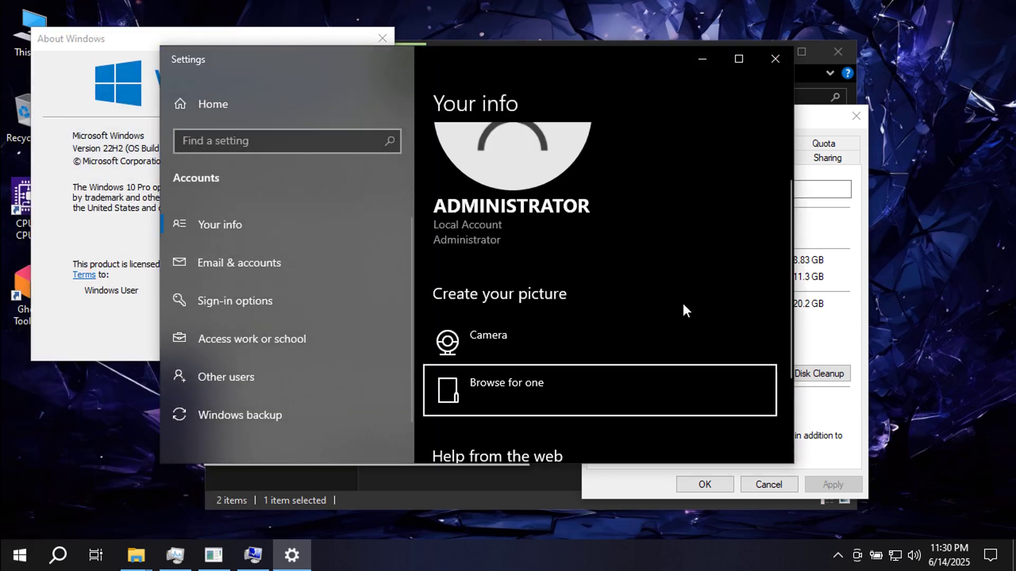
pyautogui.scroll(-4, 683, 303)
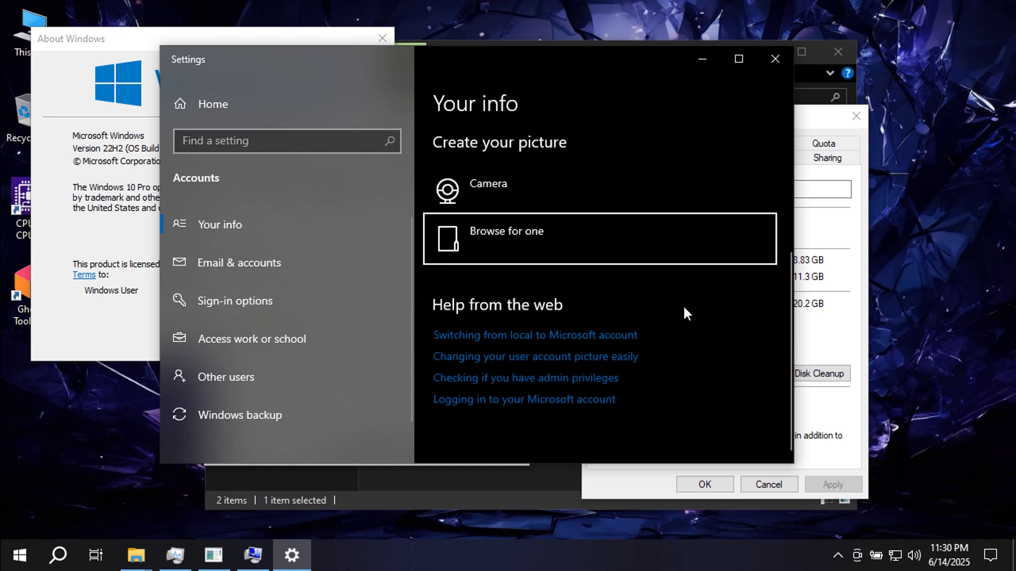
pyautogui.scroll(1, 683, 304)
pyautogui.click(545, 296)
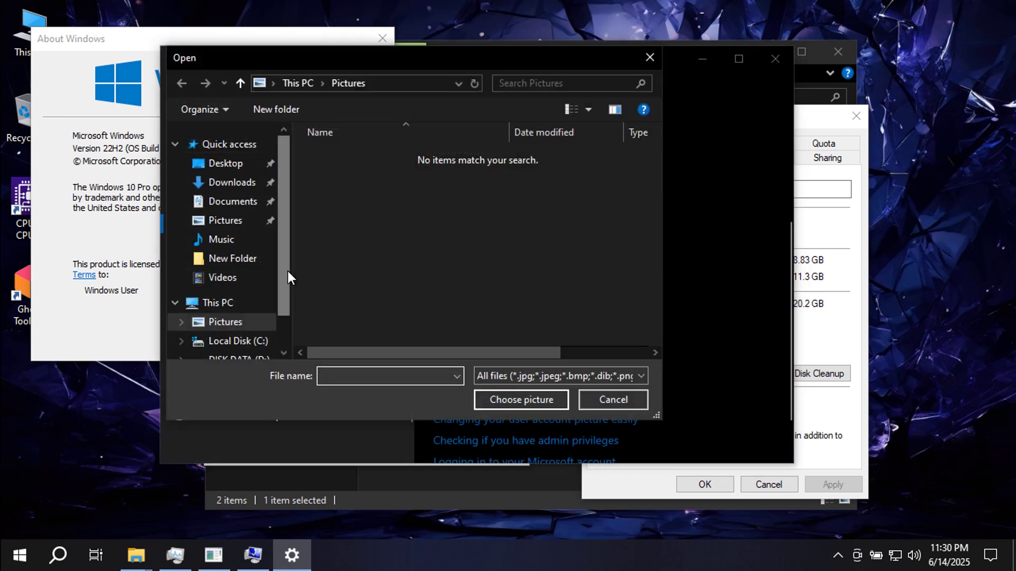
pyautogui.moveTo(288, 271); pyautogui.dragTo(285, 310)
pyautogui.click(250, 311)
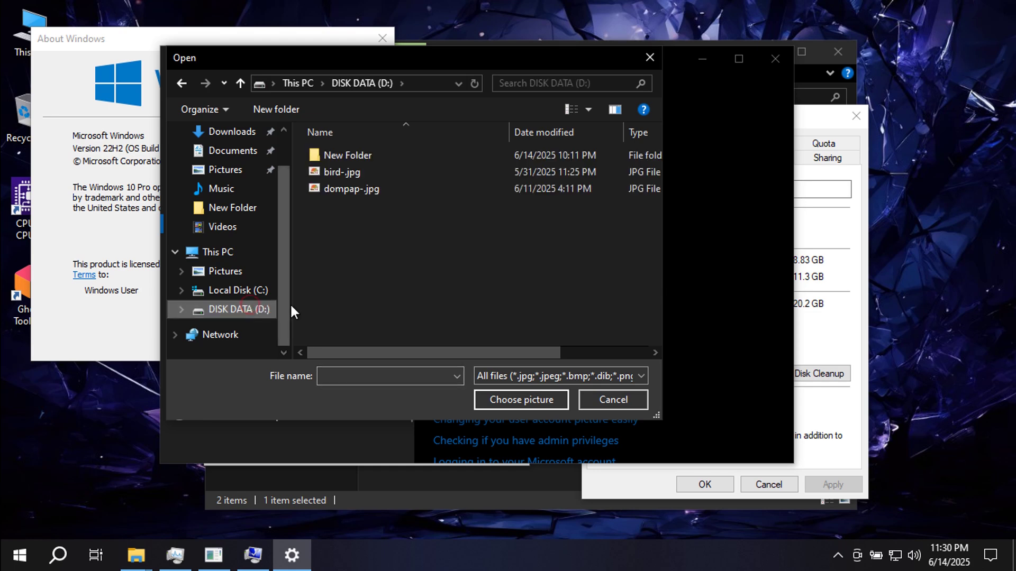
pyautogui.click(370, 189)
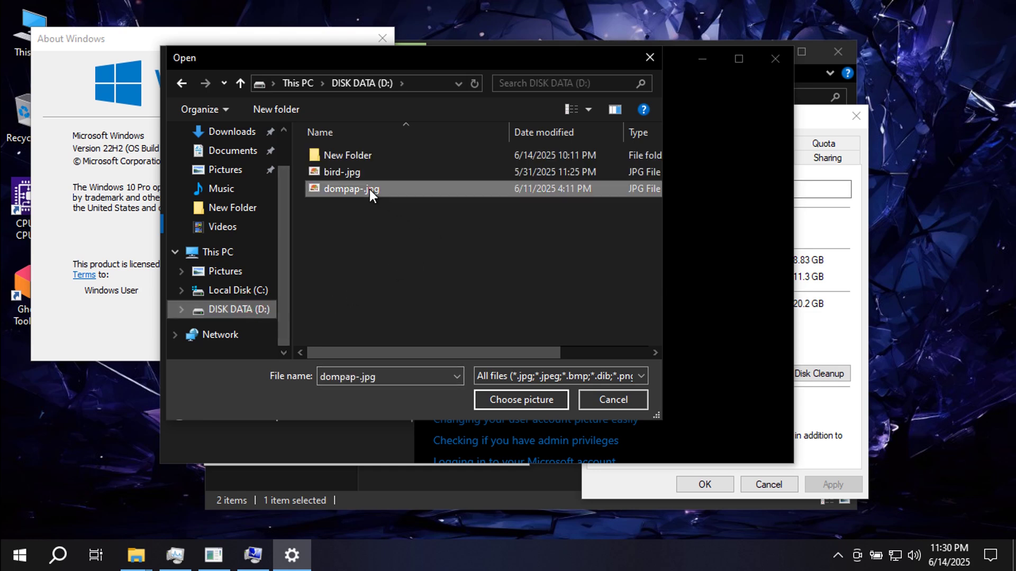
pyautogui.click(519, 400)
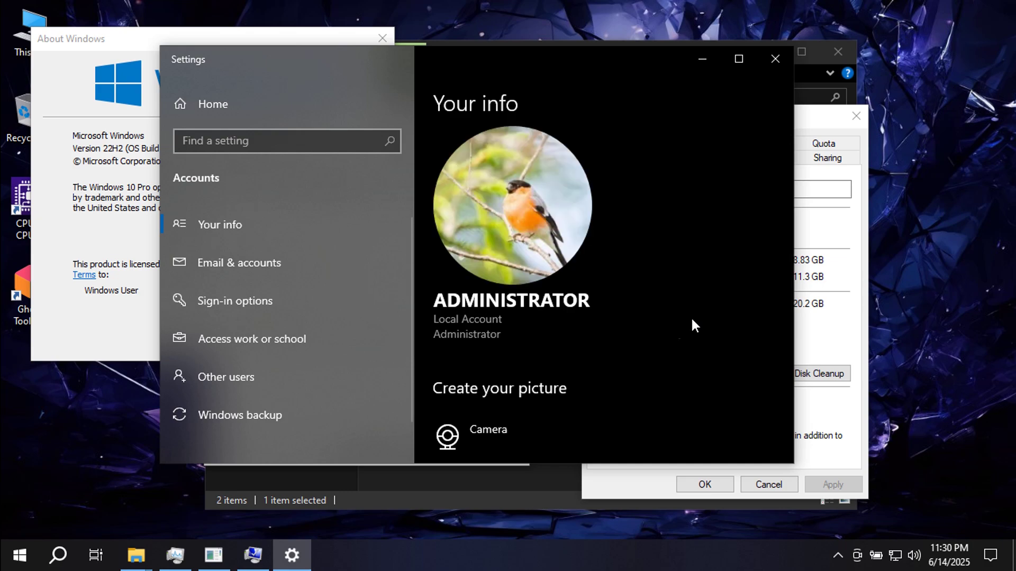
# - Switch to the running Task Manager window and view the CPU performance details
pyautogui.click(99, 562)
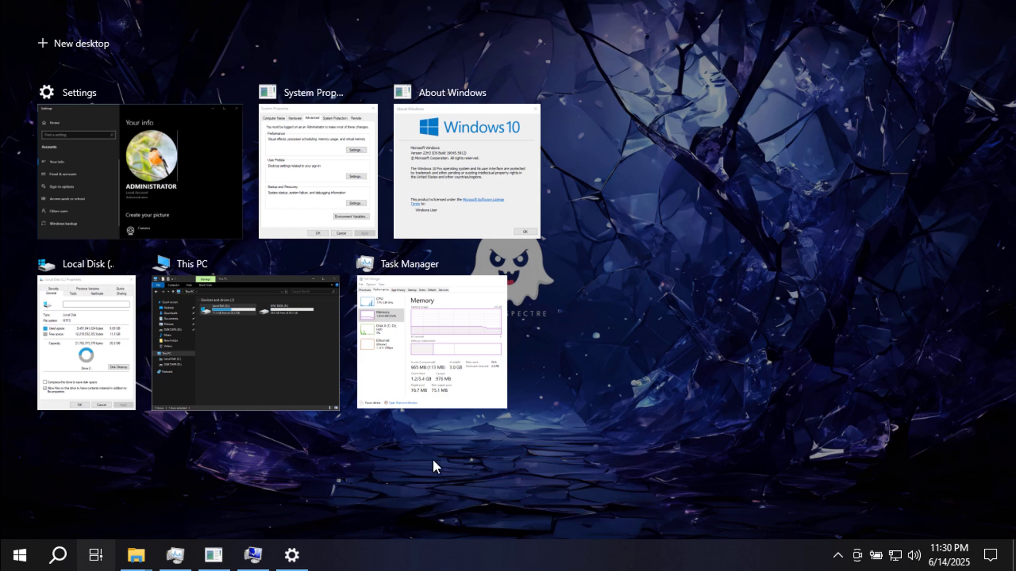
pyautogui.click(443, 347)
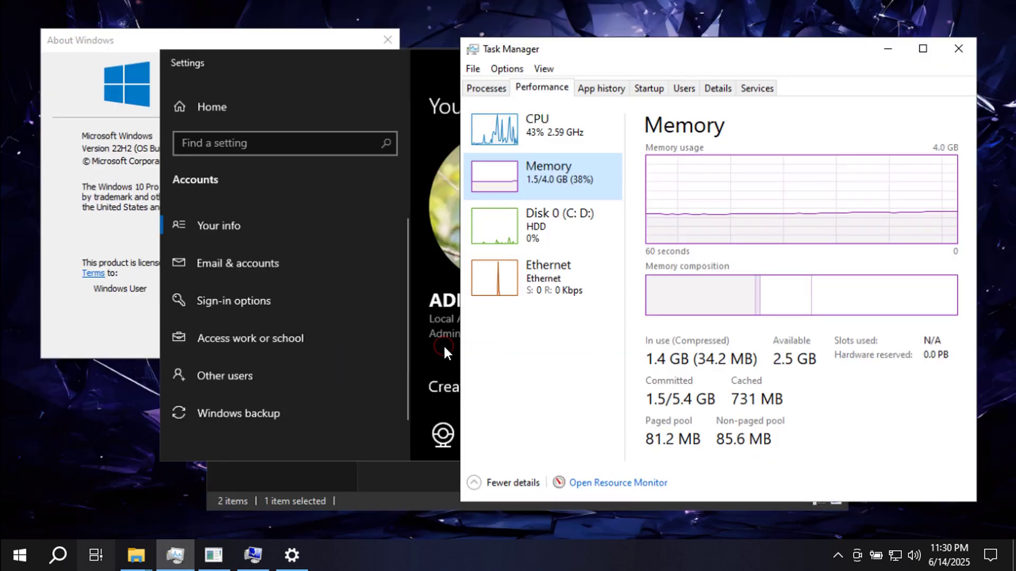
pyautogui.click(573, 130)
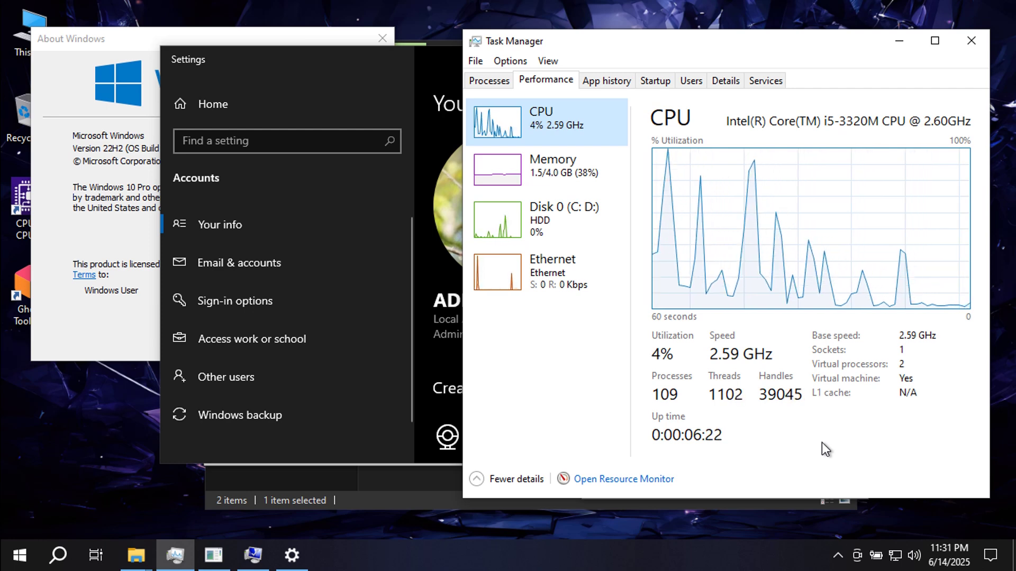
# - Close Task Manager, Settings, System Properties, About Windows, the Local Disk (C:) properties and the This PC window
pyautogui.click(972, 40)
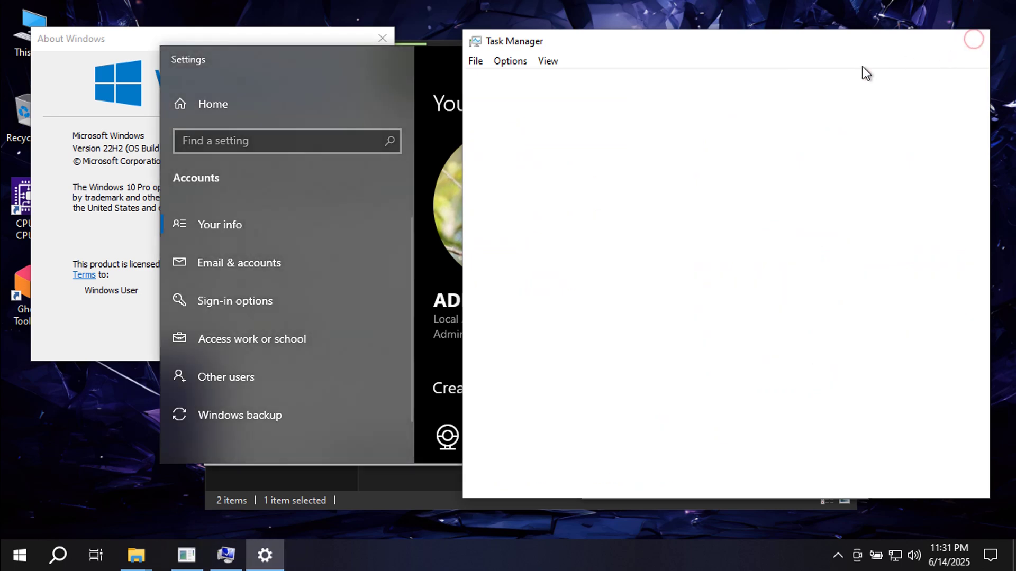
pyautogui.click(774, 59)
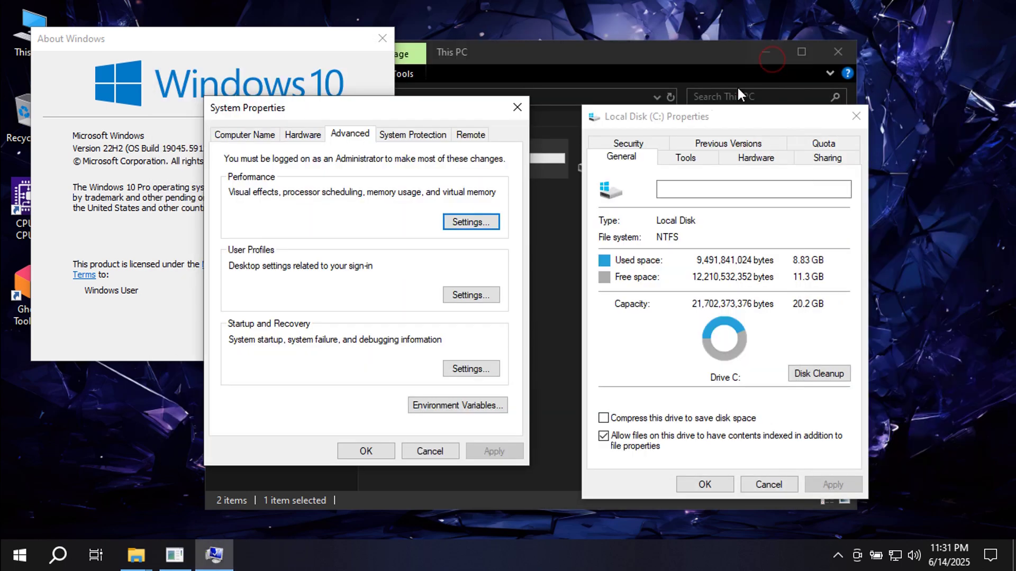
pyautogui.click(511, 107)
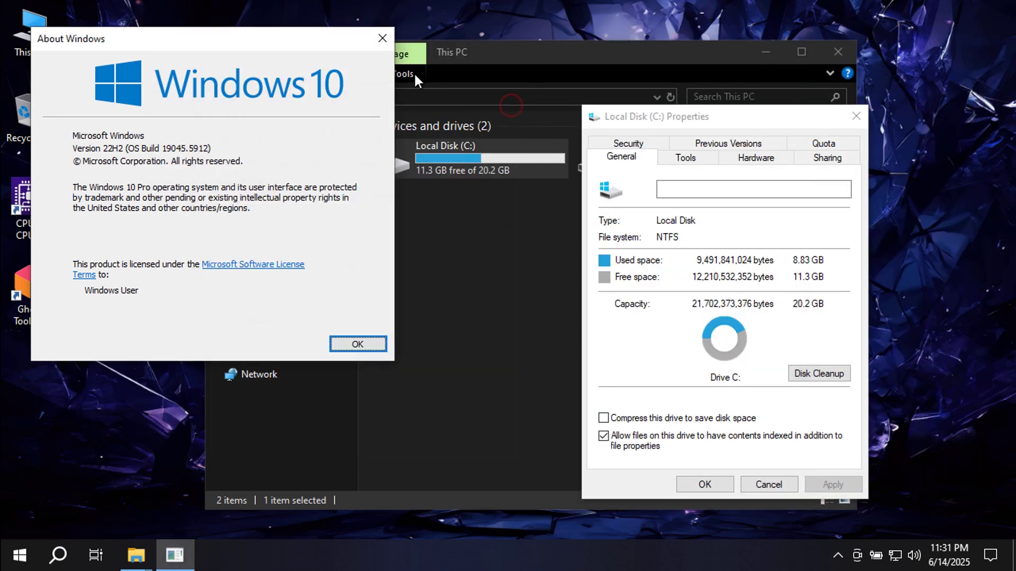
pyautogui.click(382, 38)
pyautogui.click(851, 115)
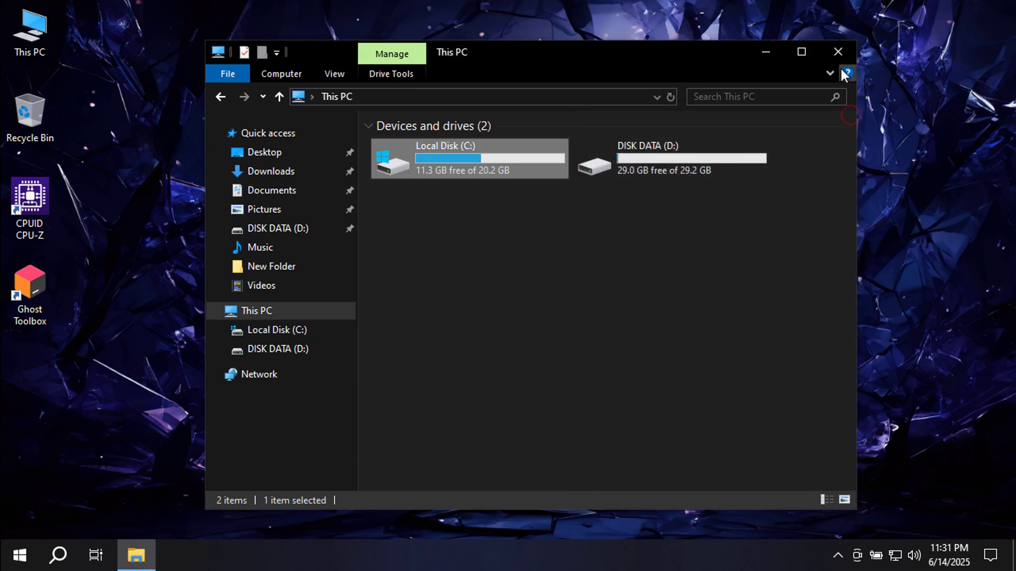
pyautogui.click(838, 52)
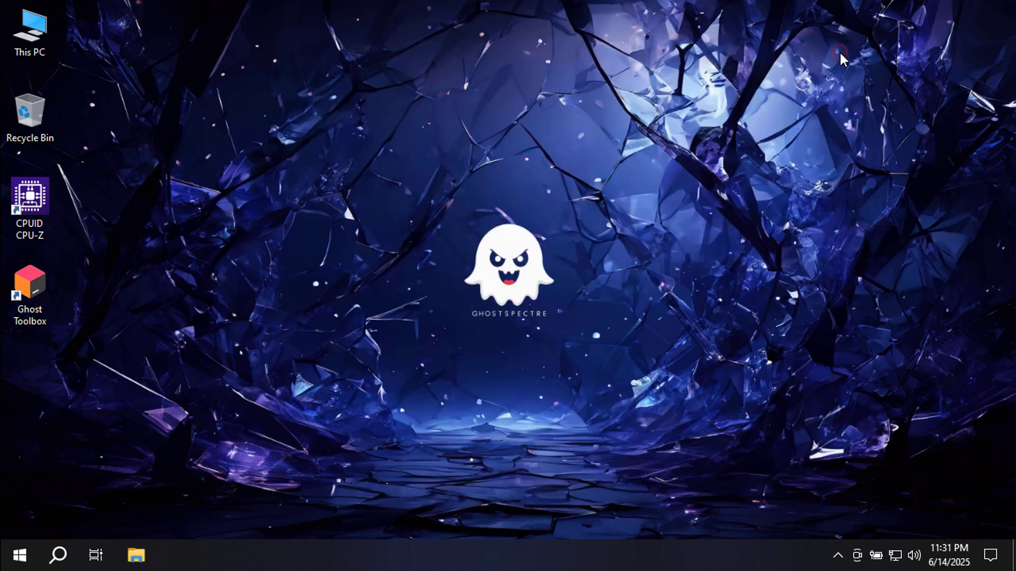
# - Restart the computer
pyautogui.click(20, 550)
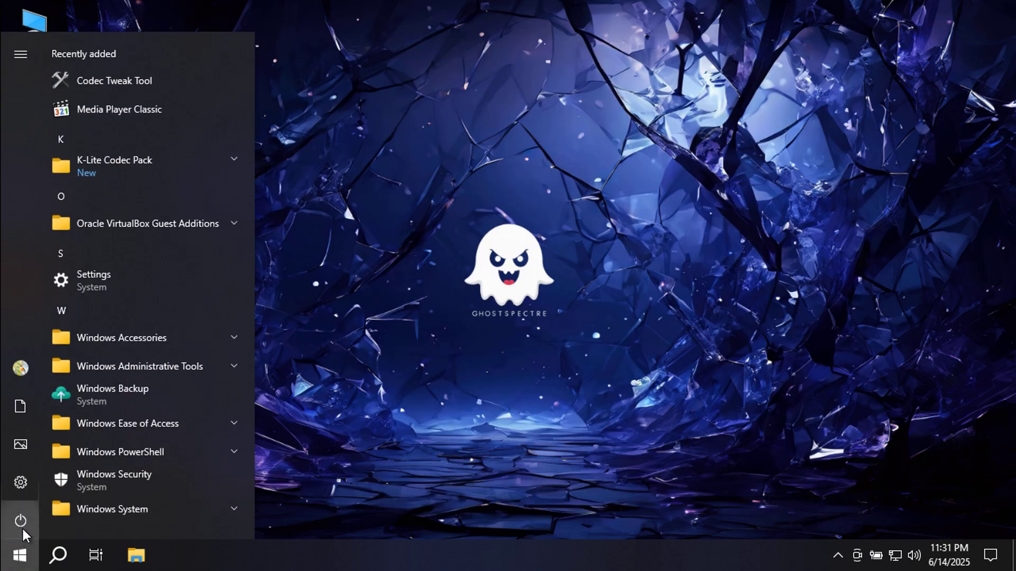
pyautogui.click(23, 527)
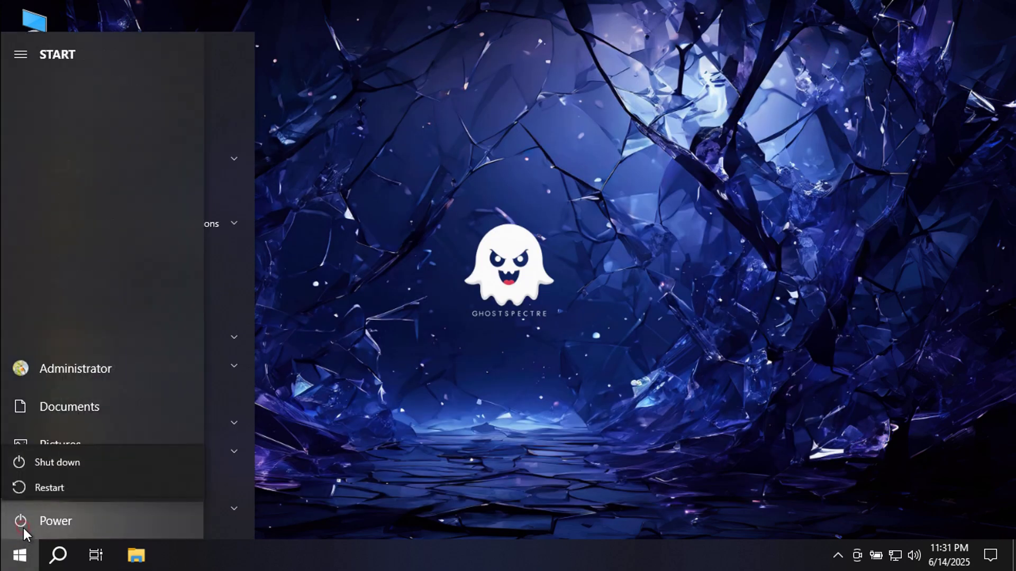
pyautogui.click(88, 483)
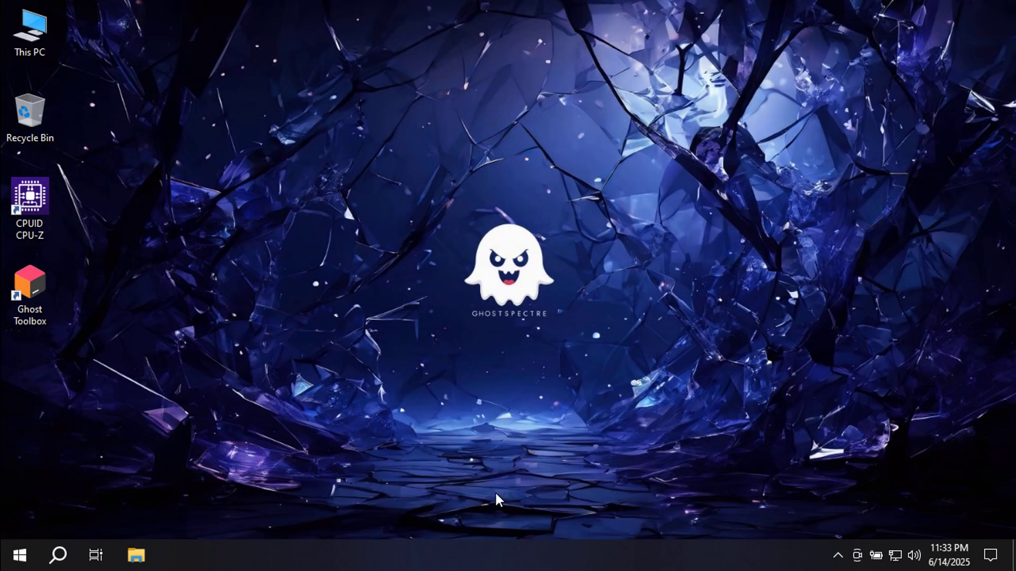
# - Open Task Manager on the restarted desktop and view the CPU usage under Performance
pyautogui.rightClick(500, 551)
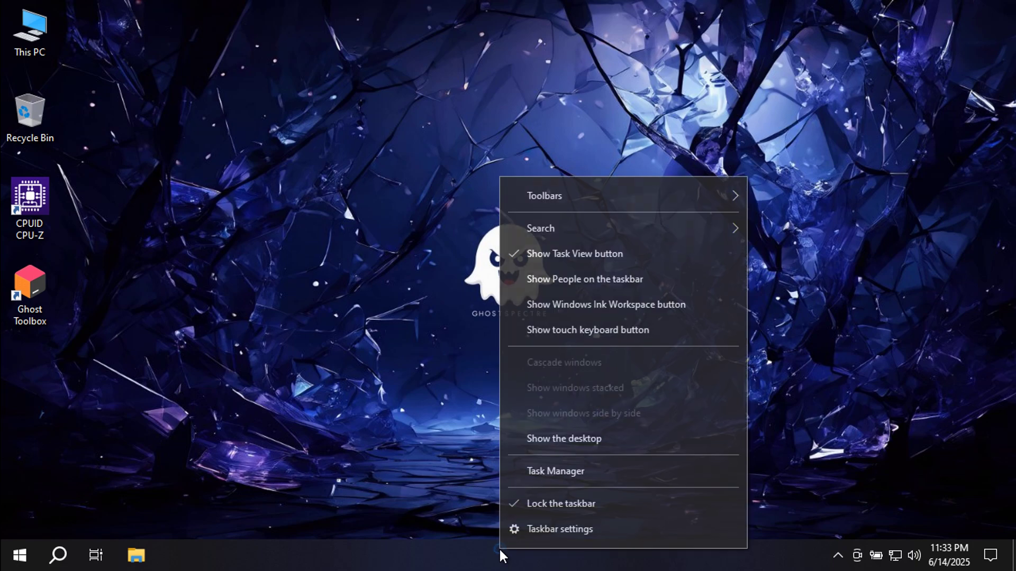
pyautogui.click(559, 473)
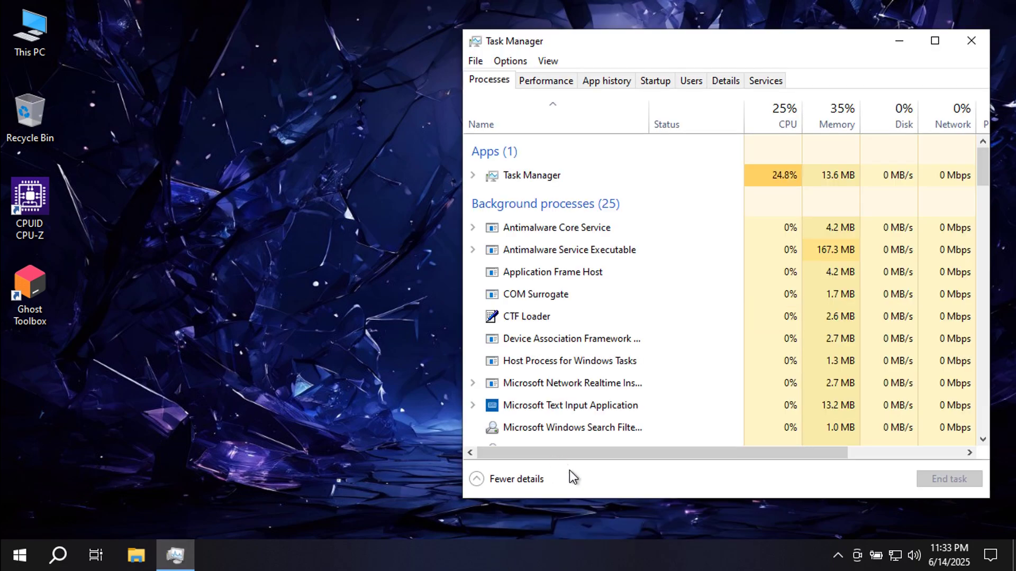
pyautogui.click(546, 83)
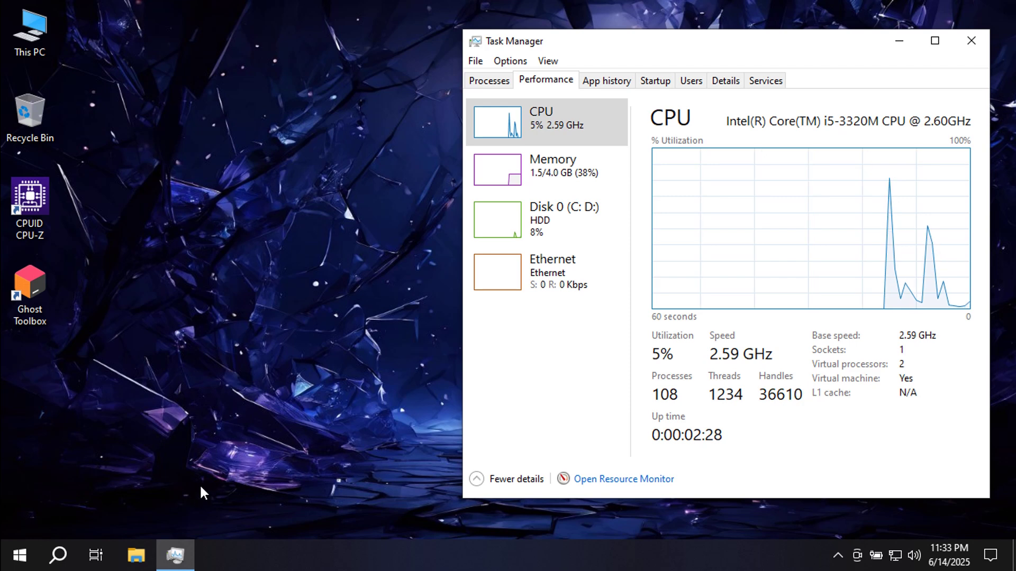
# - Examine the programs listed under Windows Accessories and Windows Administrative Tools in the Start menu
pyautogui.click(12, 564)
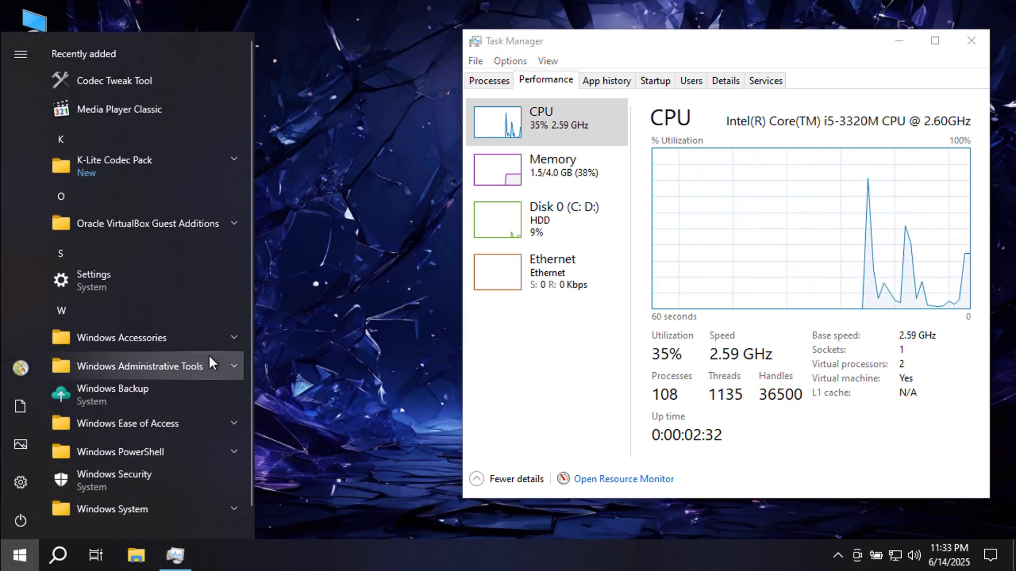
pyautogui.scroll(-1, 207, 229)
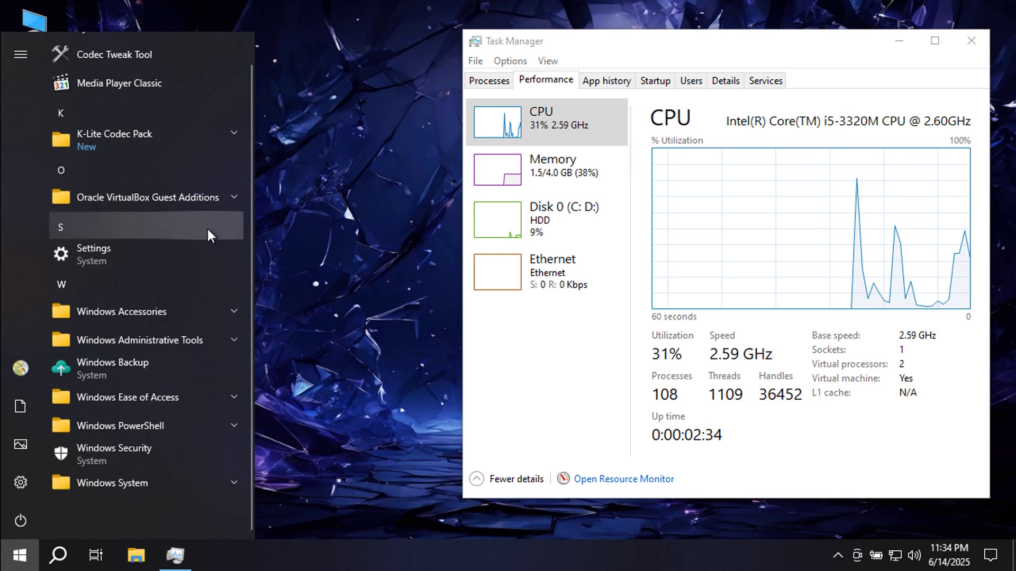
pyautogui.click(217, 311)
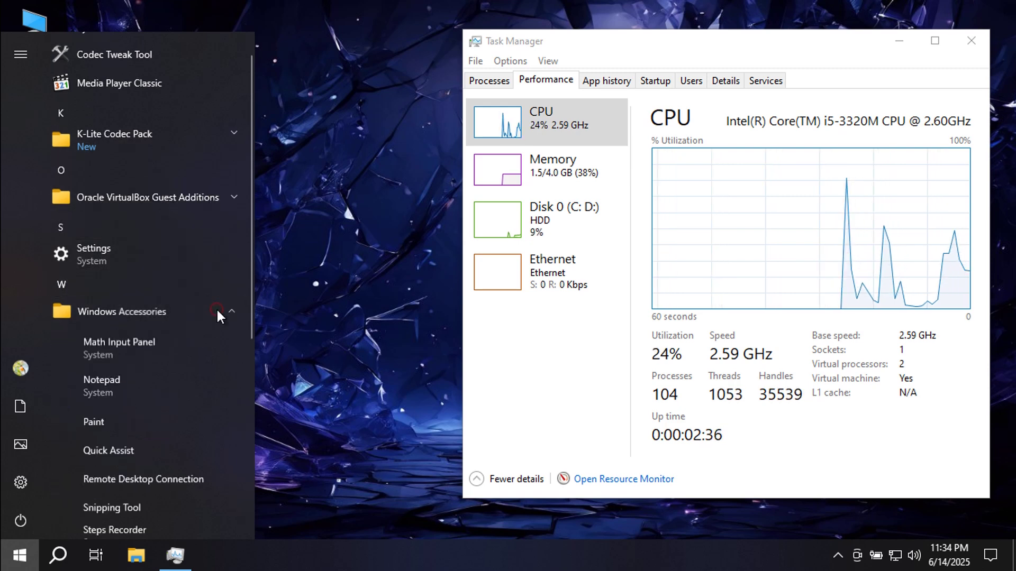
pyautogui.scroll(-5, 225, 341)
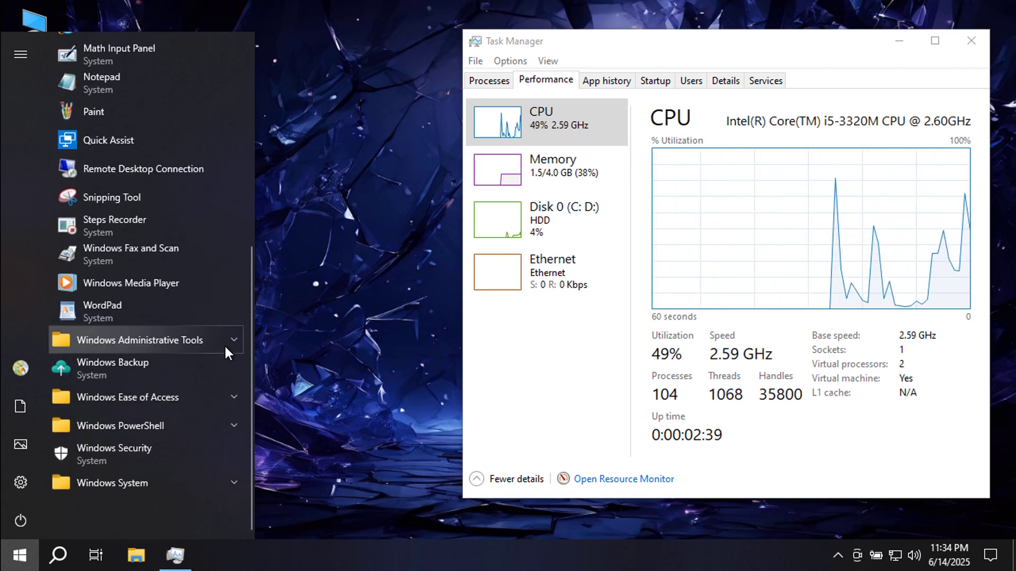
pyautogui.click(224, 342)
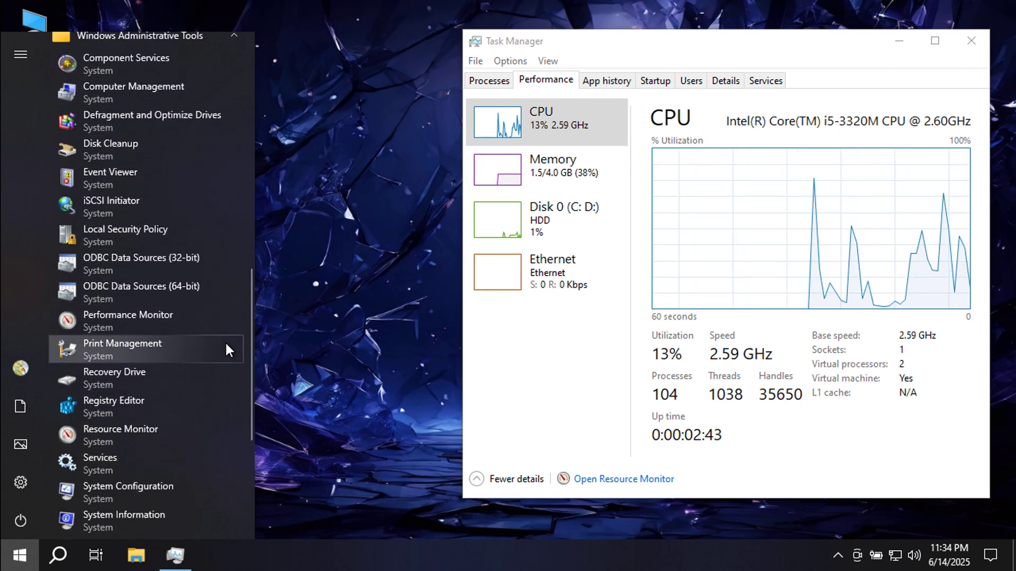
pyautogui.scroll(-3, 227, 350)
pyautogui.scroll(-2, 227, 351)
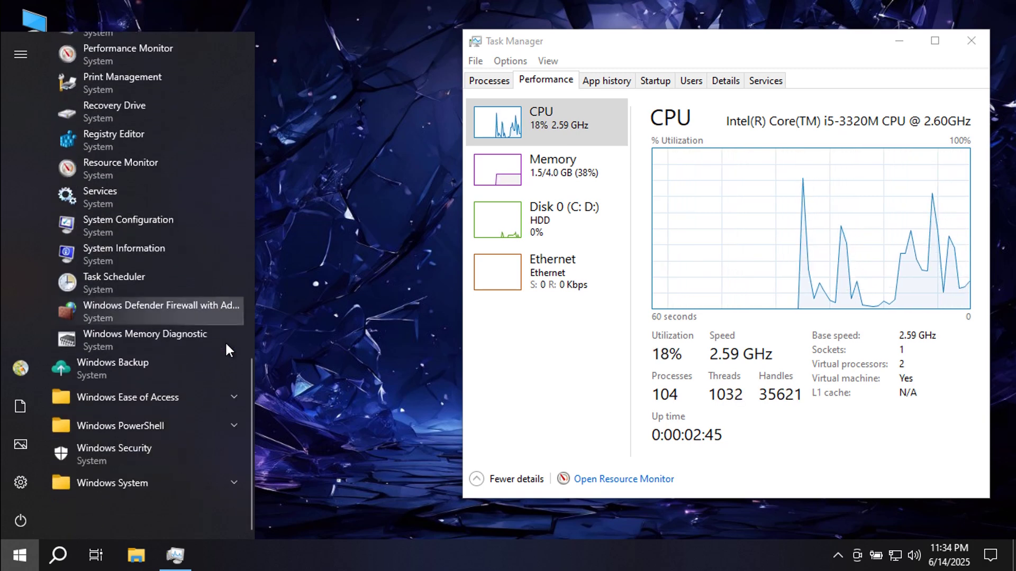
# - Examine the programs listed under Windows Ease of Access, Windows PowerShell and Windows System, and close the Start menu
pyautogui.click(225, 394)
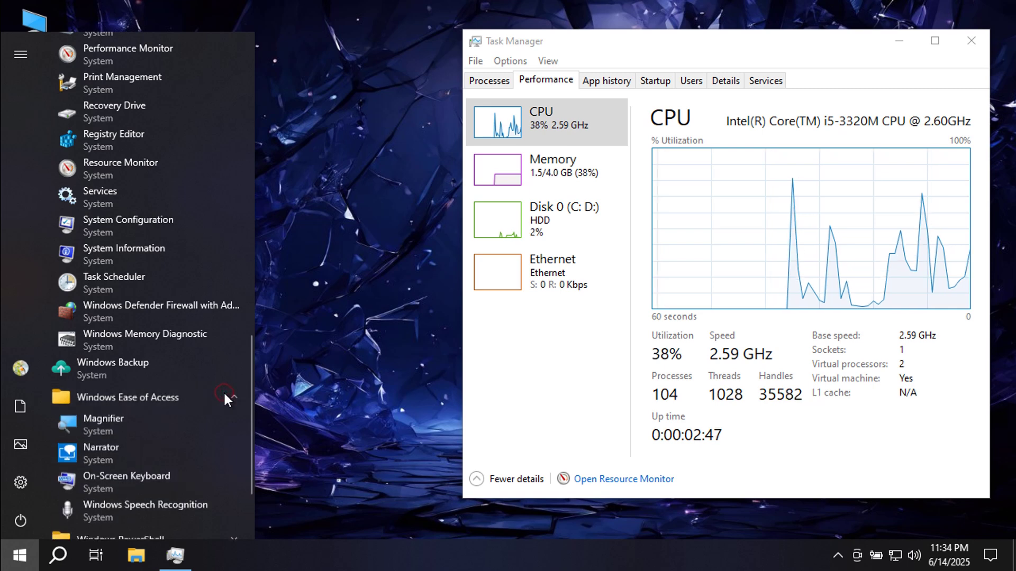
pyautogui.click(229, 425)
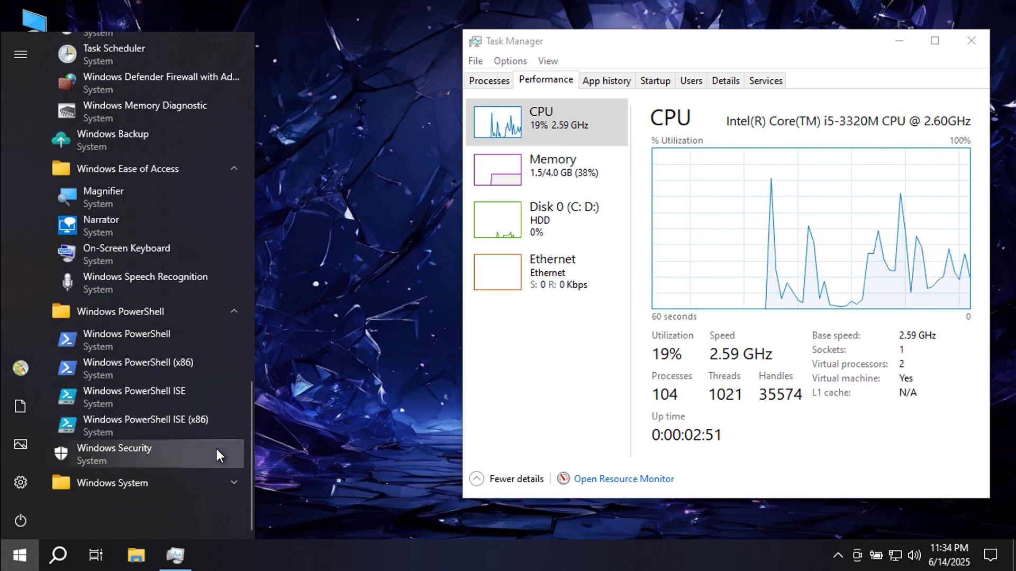
pyautogui.click(205, 478)
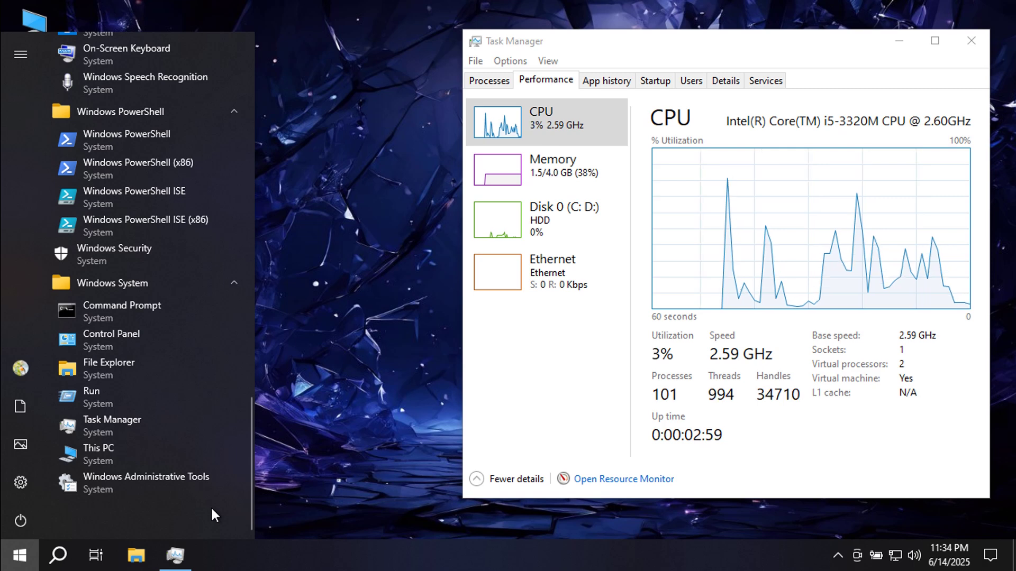
pyautogui.click(16, 551)
# - Open the DISK DATA (D:) drive in File Explorer and display its contents as medium icons
pyautogui.click(137, 556)
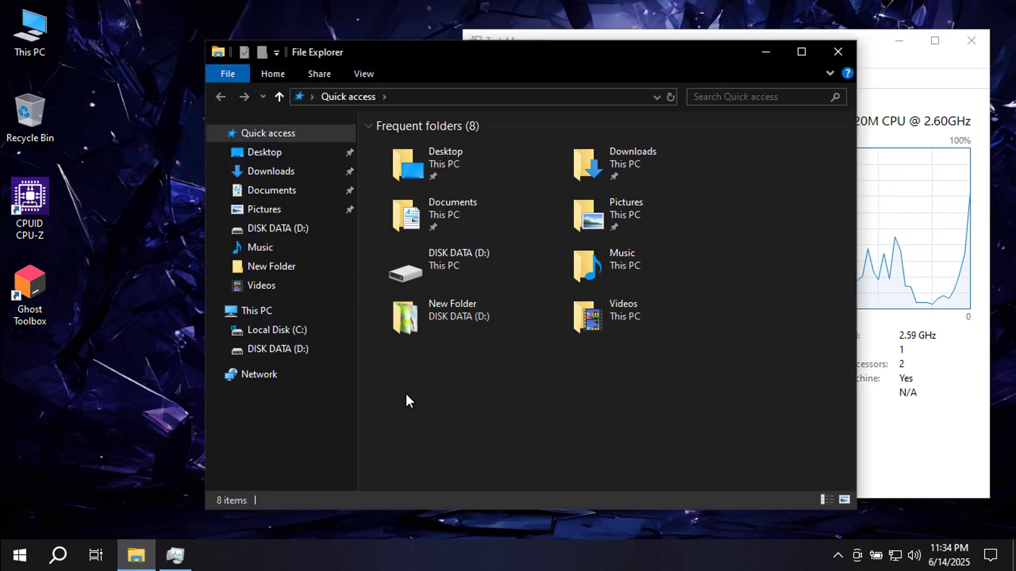
pyautogui.click(269, 312)
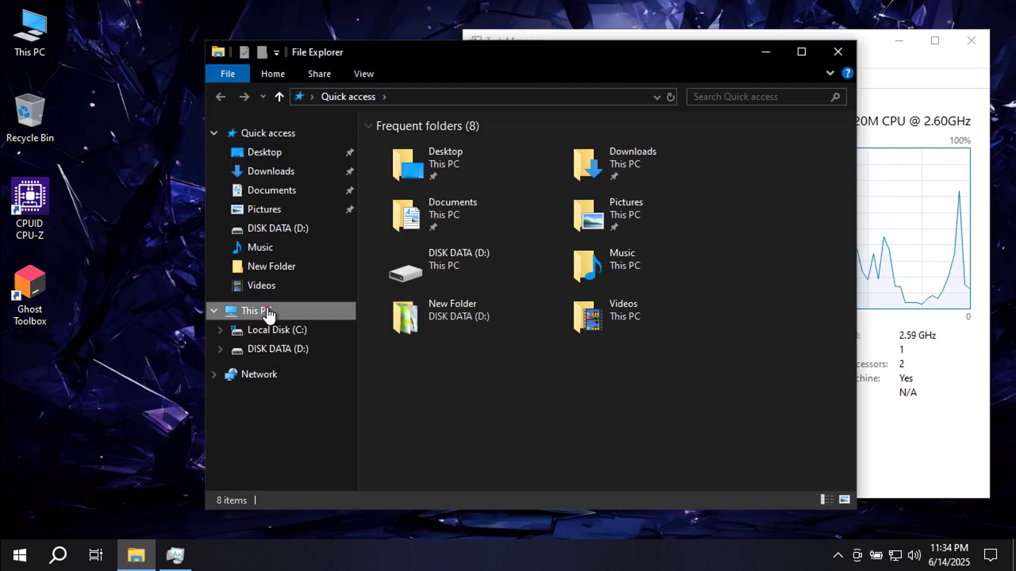
pyautogui.click(269, 349)
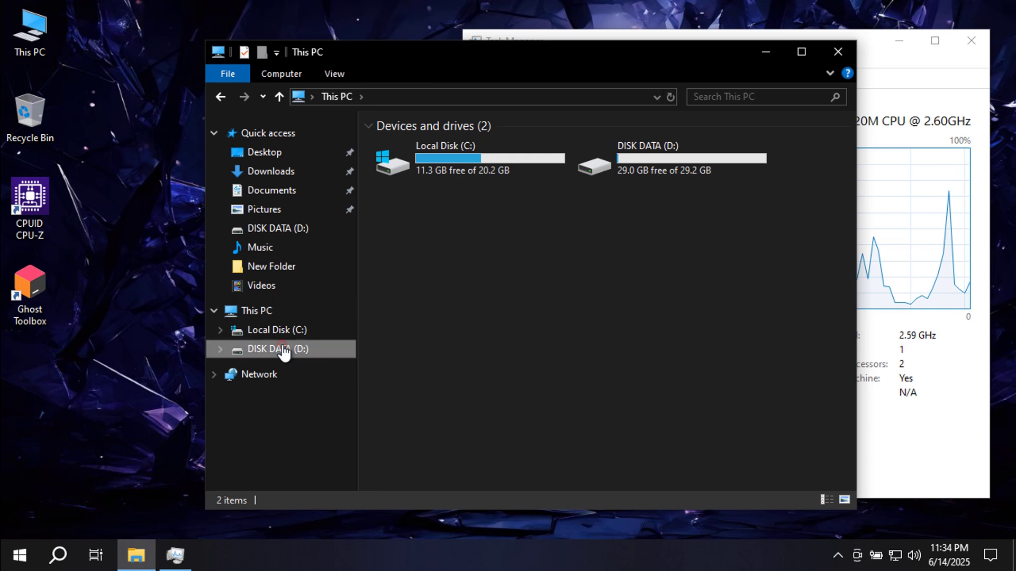
pyautogui.rightClick(512, 328)
pyautogui.moveTo(560, 335)
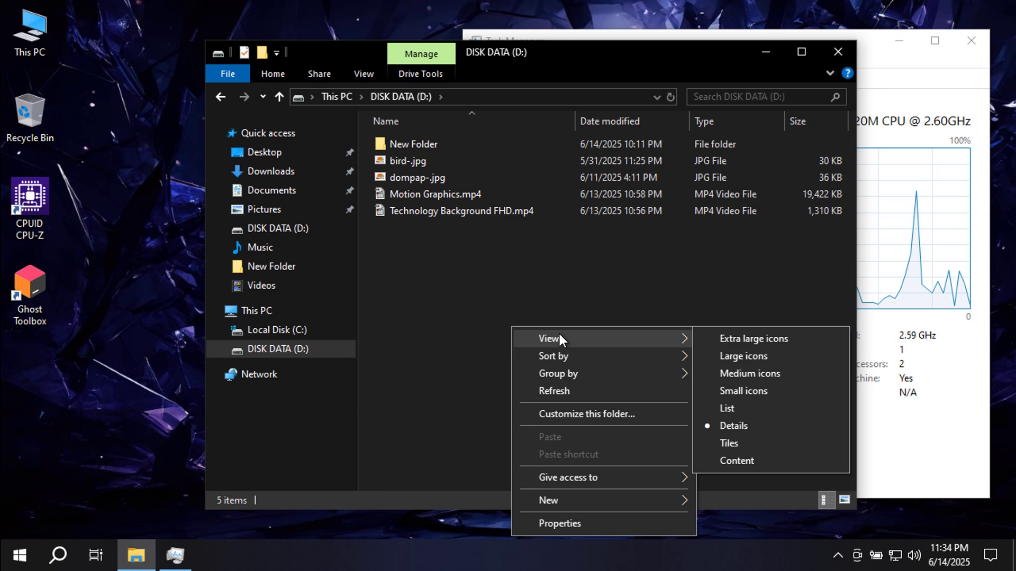
pyautogui.click(738, 373)
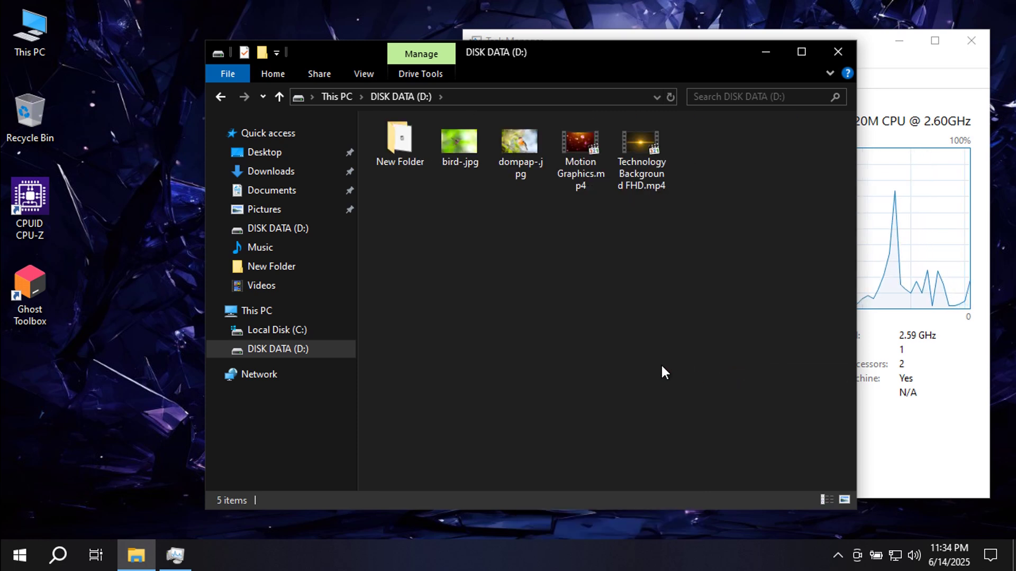
# - Minimize File Explorer and Task Manager, and enable small taskbar buttons in the taskbar settings
pyautogui.click(765, 51)
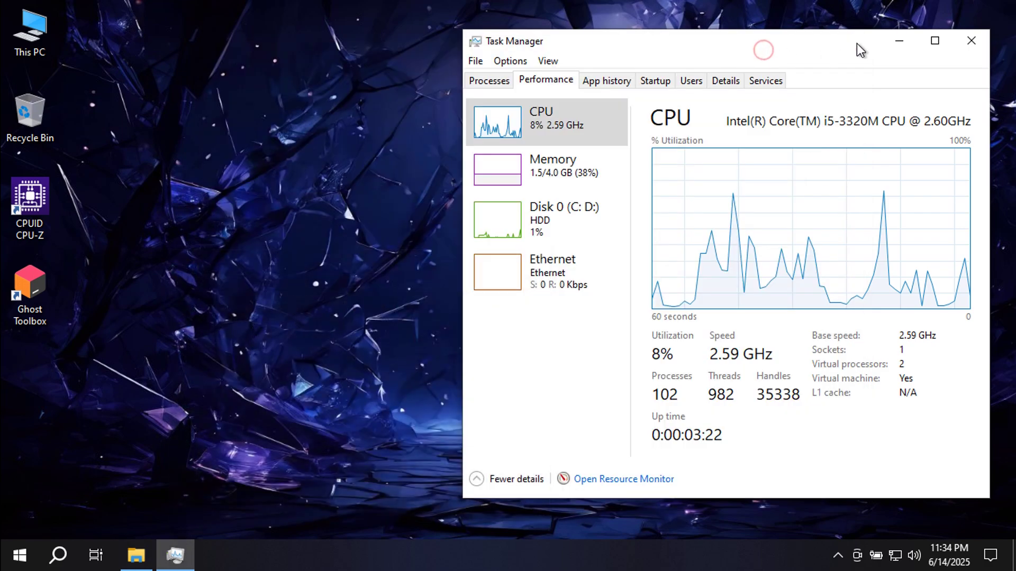
pyautogui.click(899, 46)
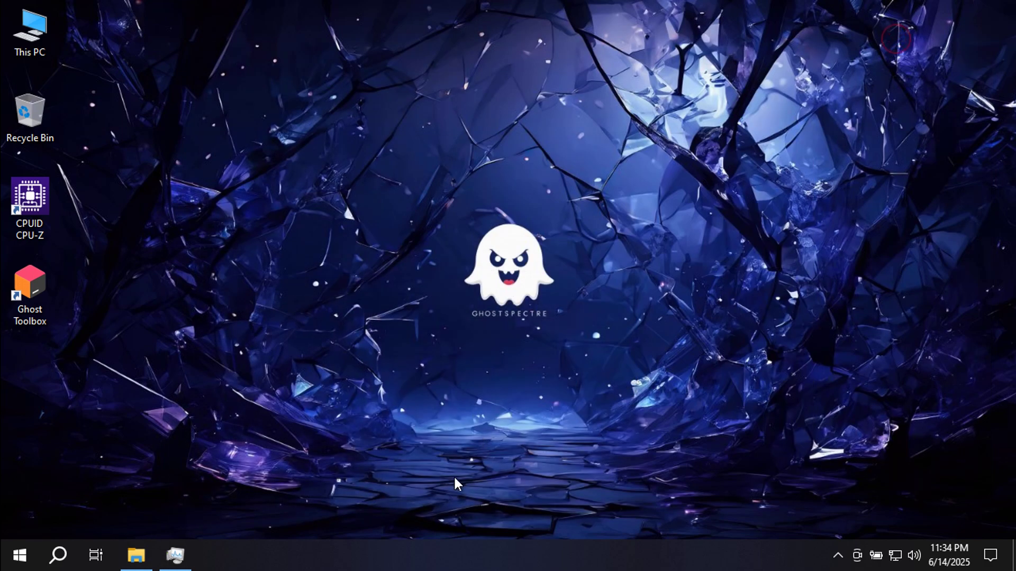
pyautogui.rightClick(438, 560)
pyautogui.click(493, 533)
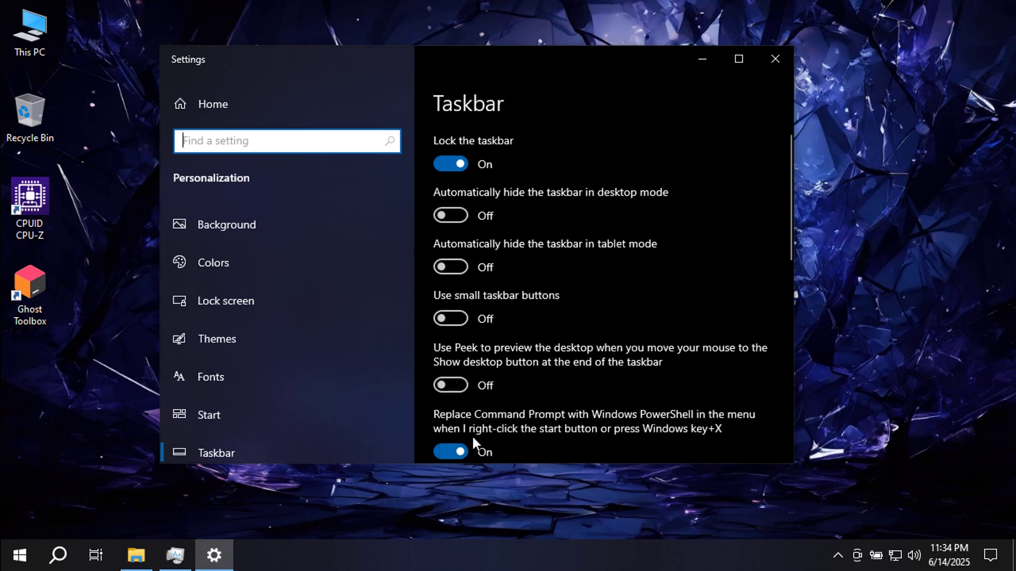
pyautogui.click(453, 320)
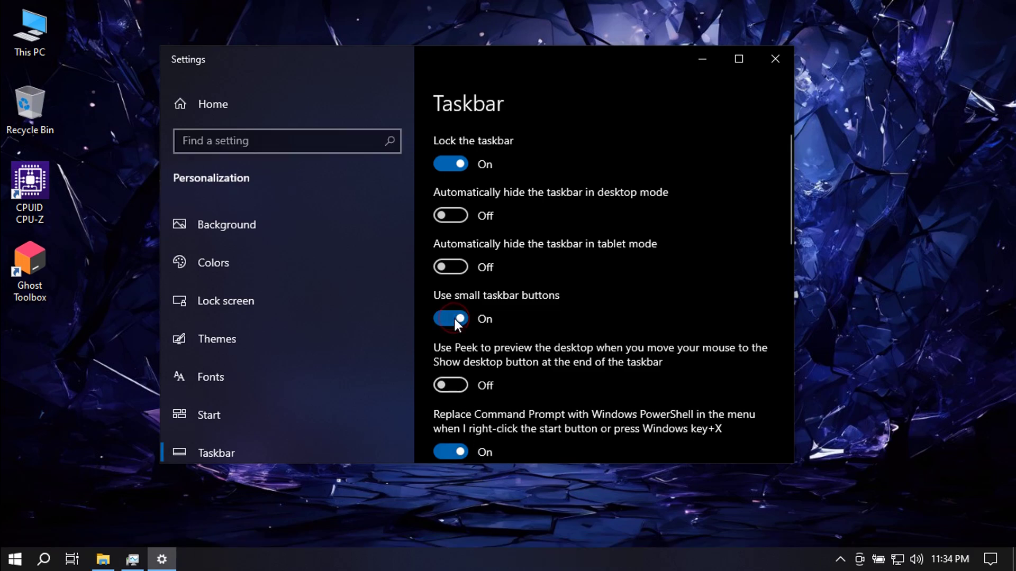
pyautogui.click(784, 58)
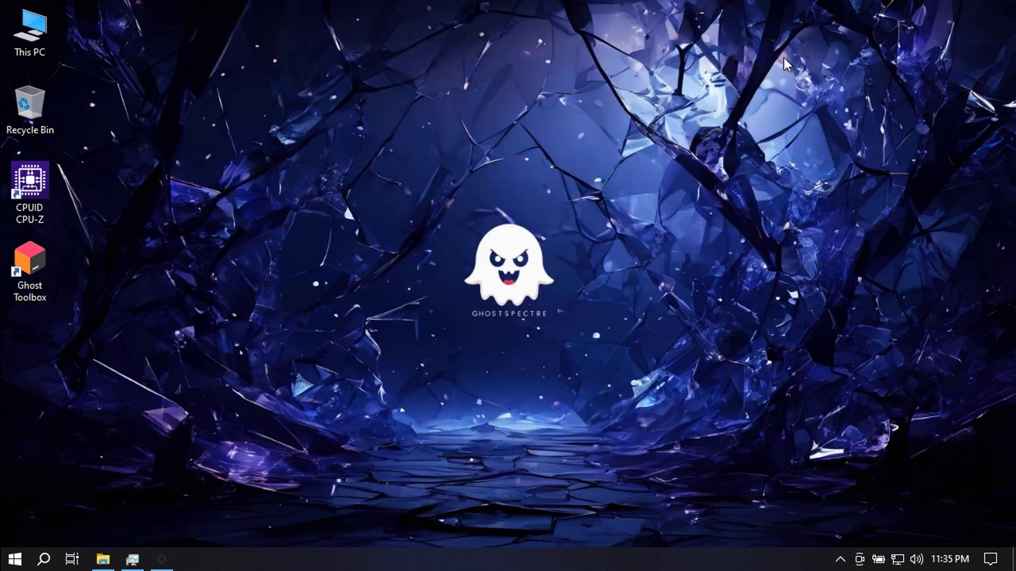
# - Change the desktop icon view to small icons
pyautogui.rightClick(451, 136)
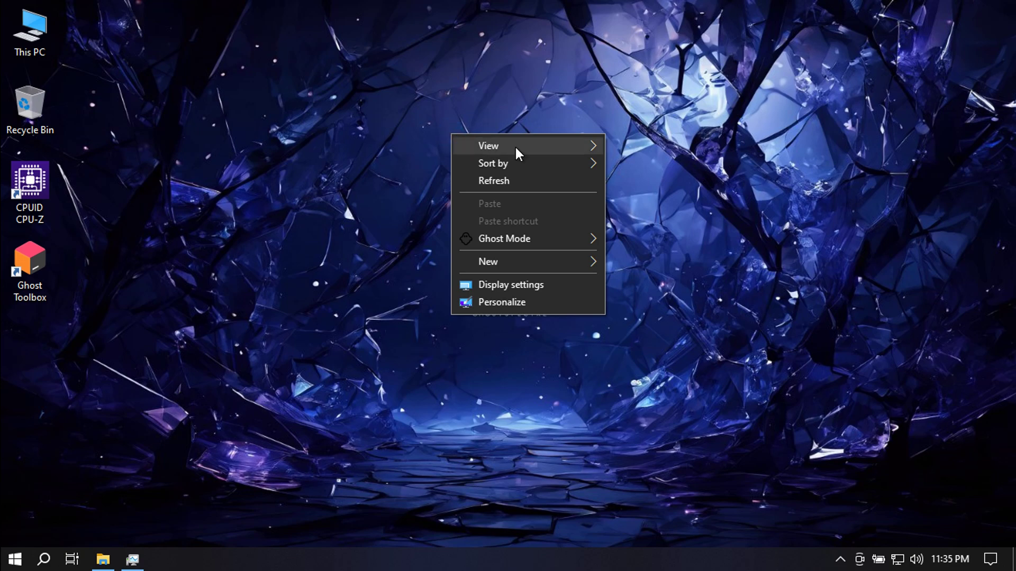
pyautogui.moveTo(570, 147)
pyautogui.click(649, 182)
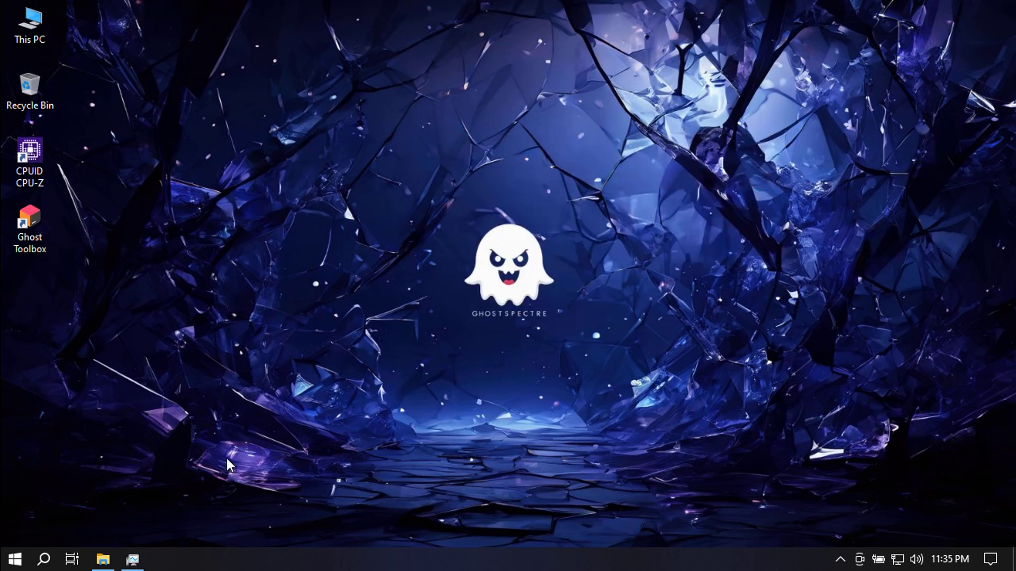
# - Restore the Task Manager and DISK DATA (D:) windows, and run winver to view the Windows version
pyautogui.click(128, 561)
pyautogui.click(103, 561)
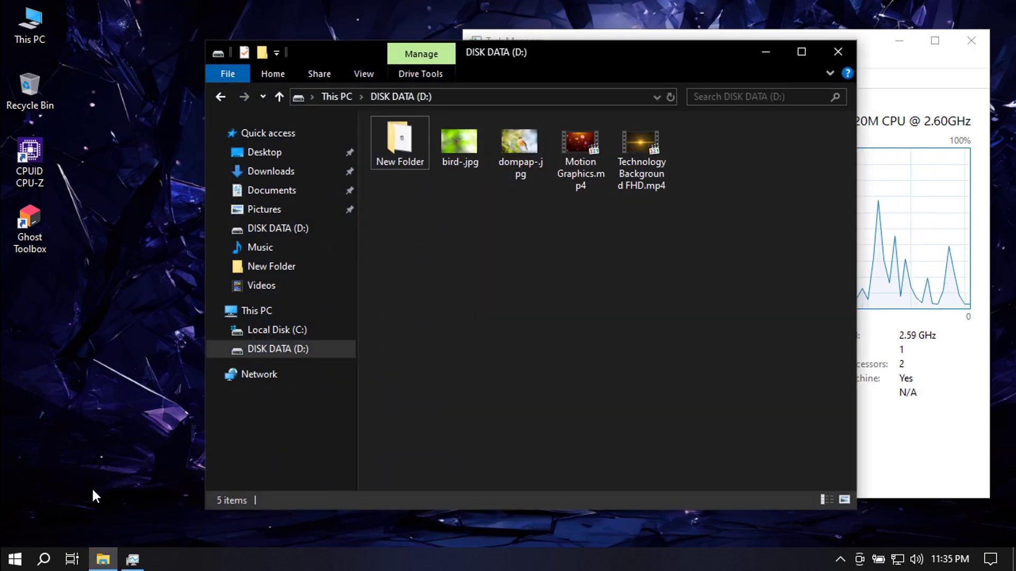
pyautogui.click(44, 557)
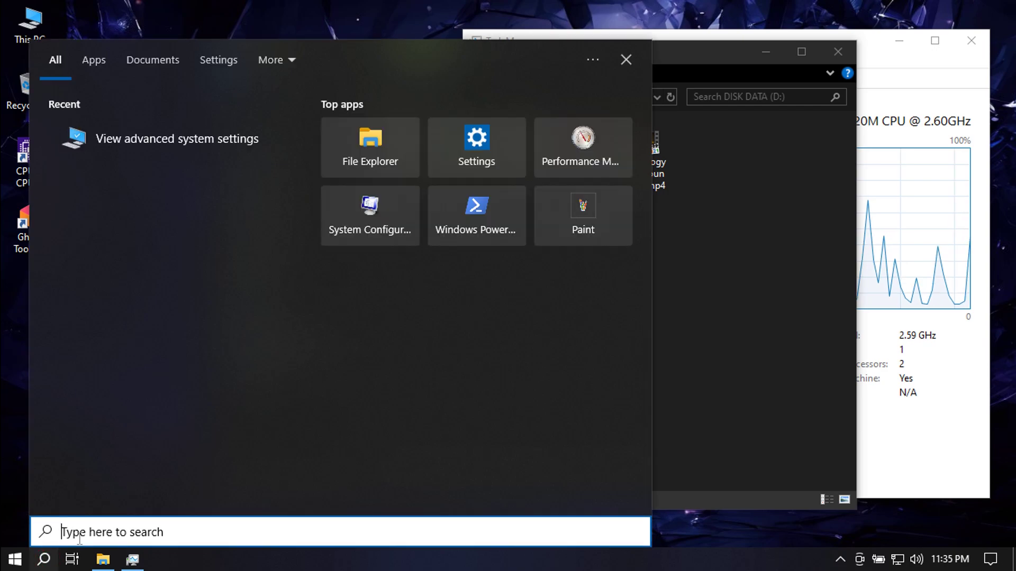
pyautogui.write('winver')
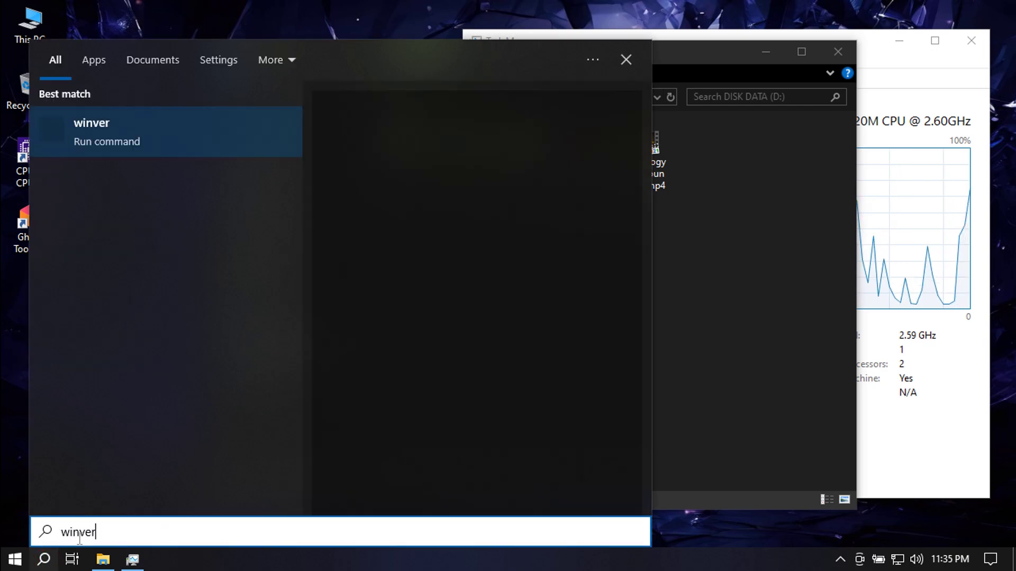
pyautogui.press('Return')
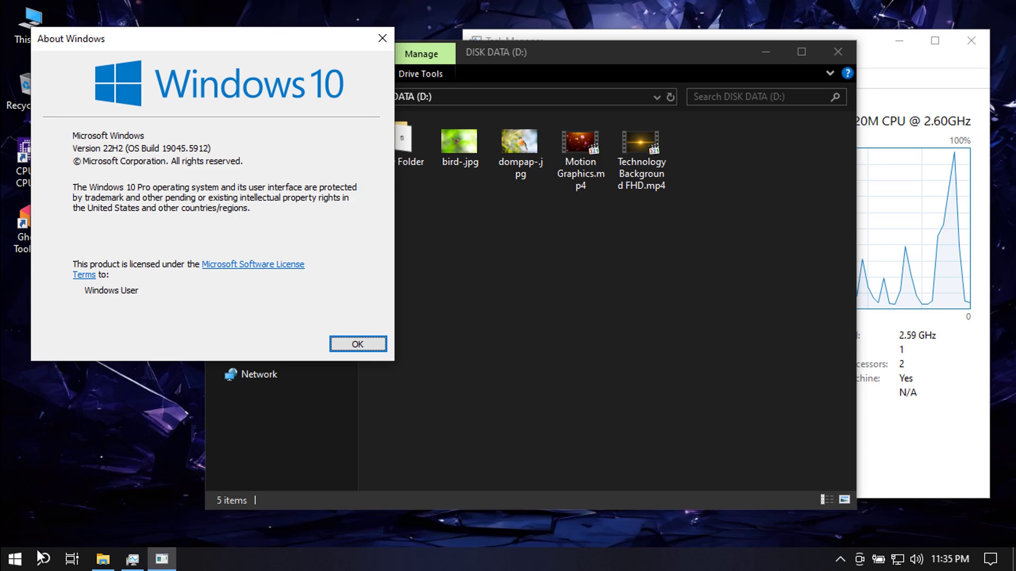
# - Search for and open Control Panel, and display its items as large icons
pyautogui.click(15, 559)
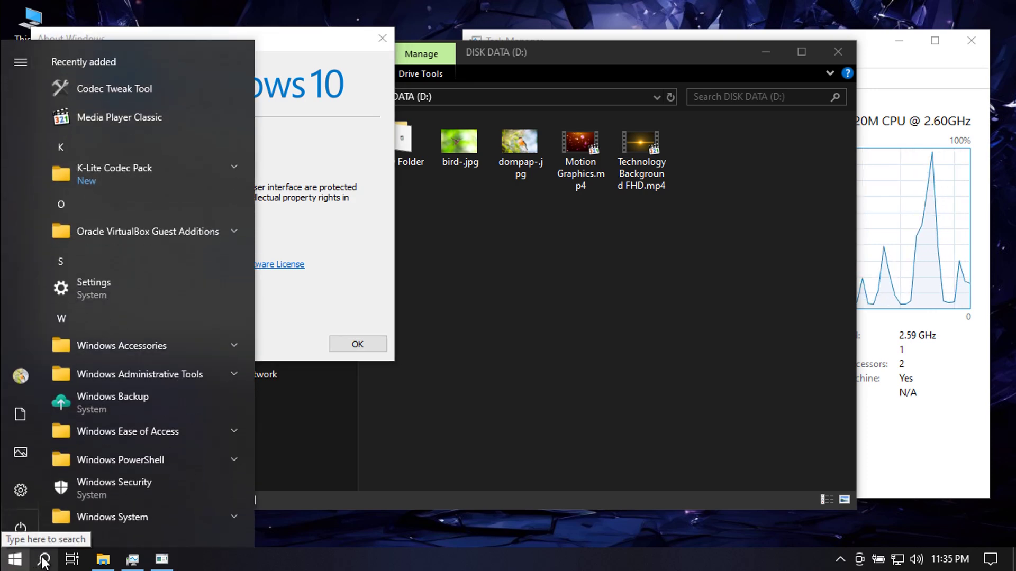
pyautogui.click(43, 559)
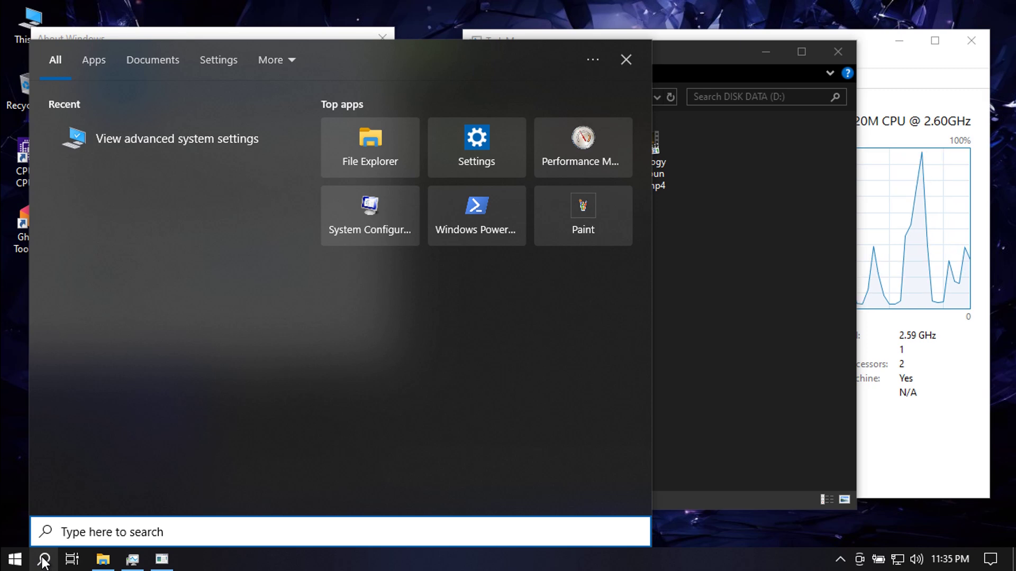
pyautogui.write('control')
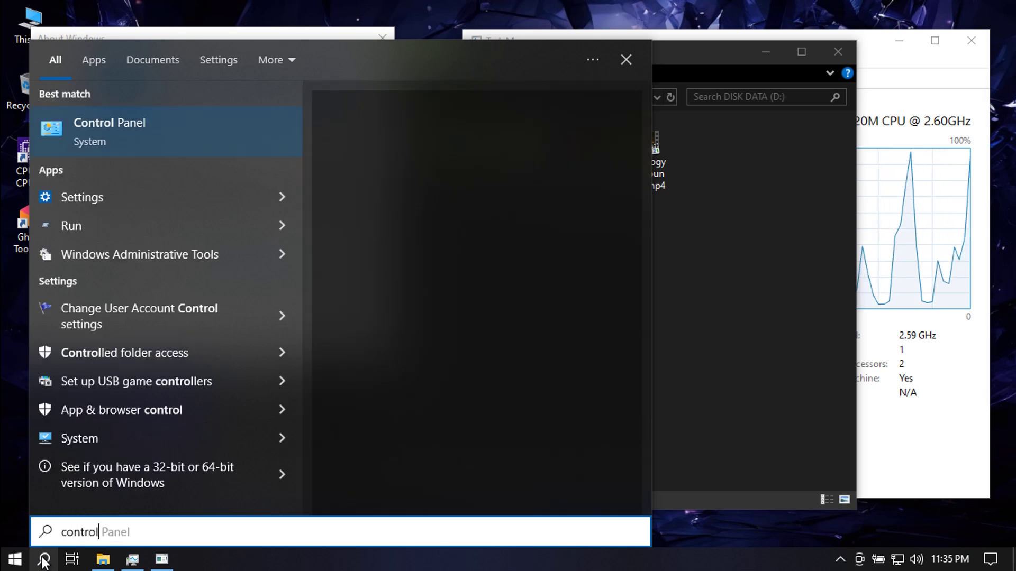
pyautogui.press('Return')
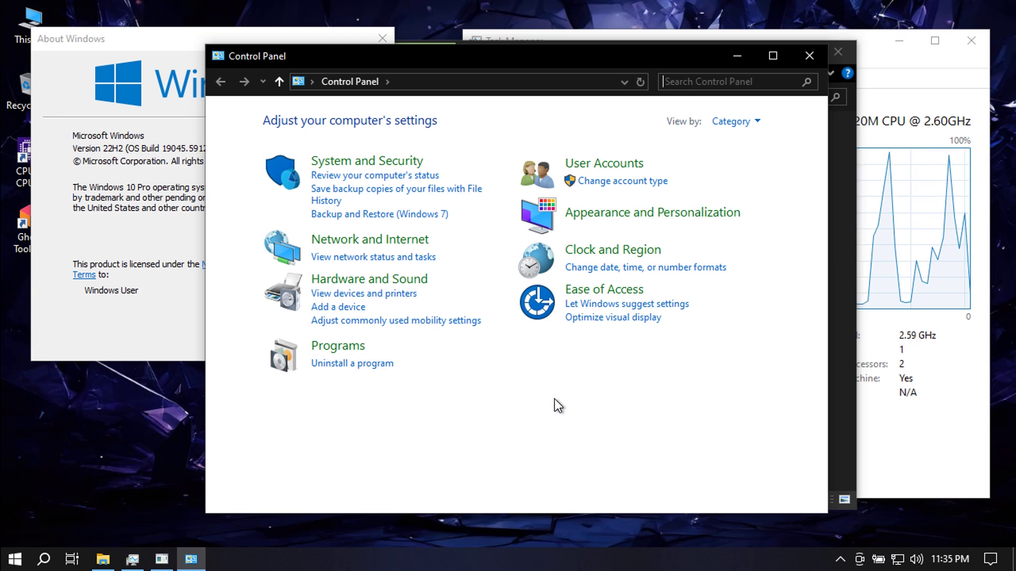
pyautogui.click(748, 122)
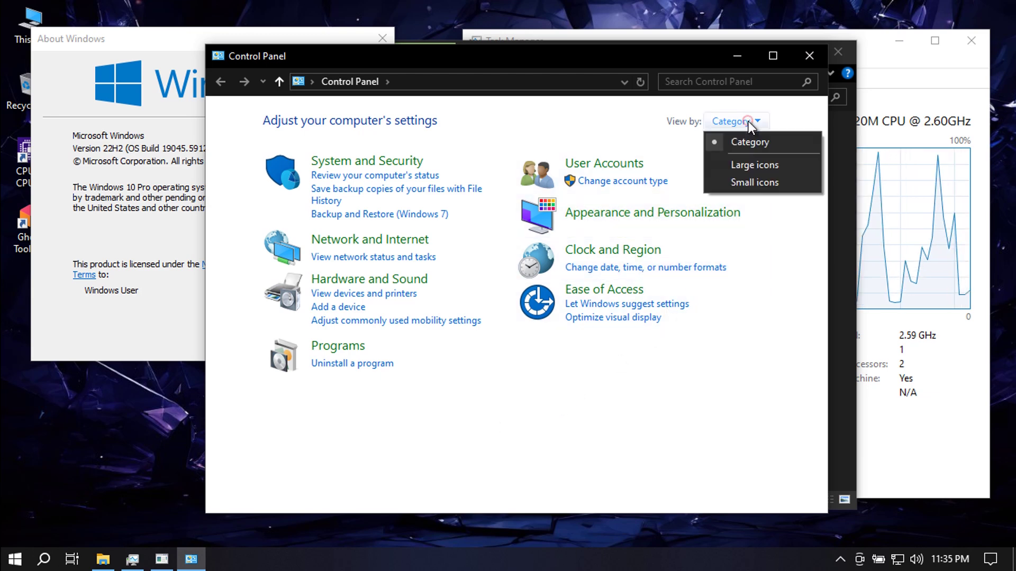
pyautogui.click(750, 165)
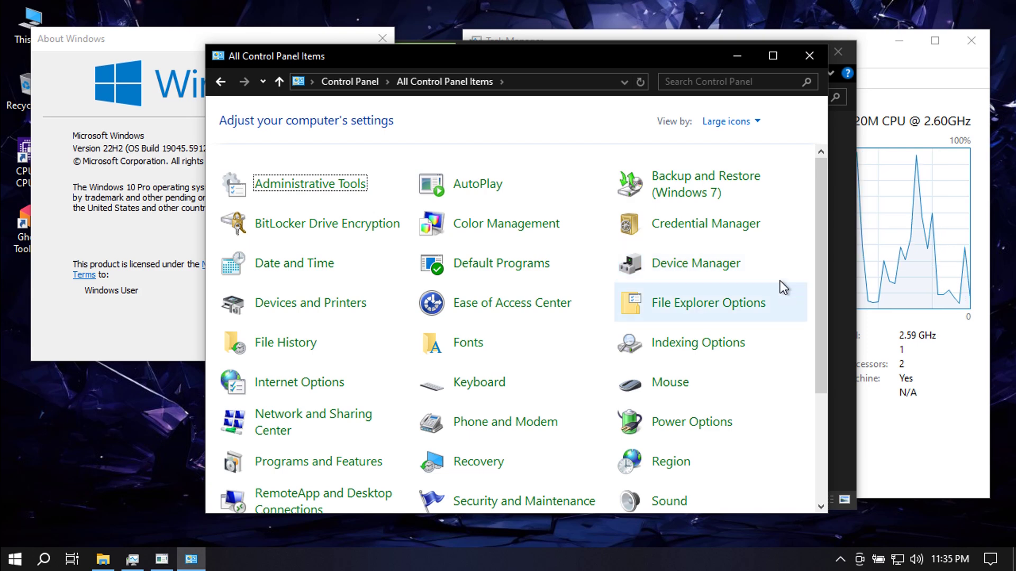
# - Look through all Control Panel items, view the BitLocker Drive Encryption page and return to the item list
pyautogui.scroll(-5, 781, 291)
pyautogui.scroll(-1, 783, 307)
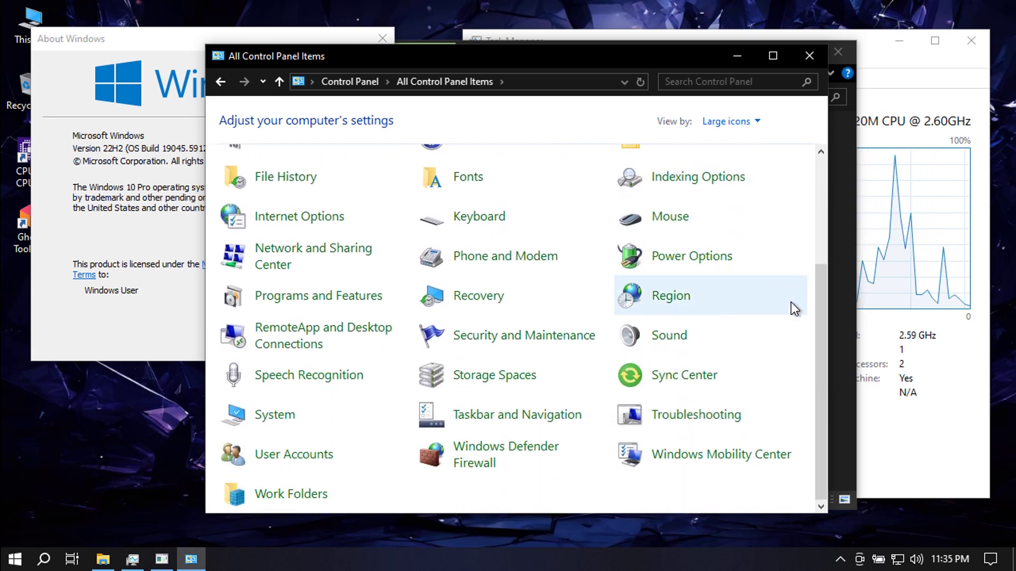
pyautogui.scroll(5, 794, 308)
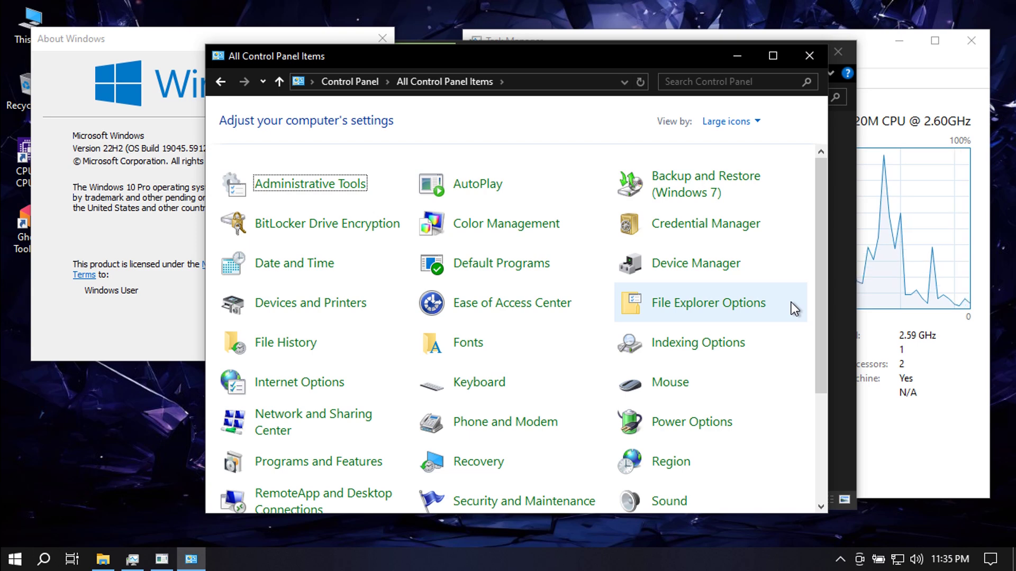
pyautogui.click(347, 231)
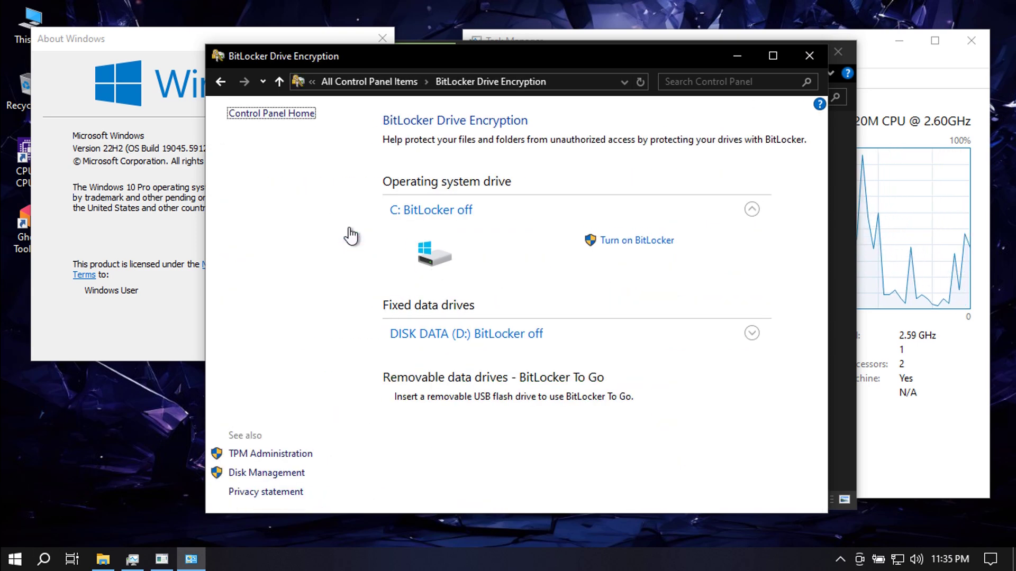
pyautogui.click(219, 81)
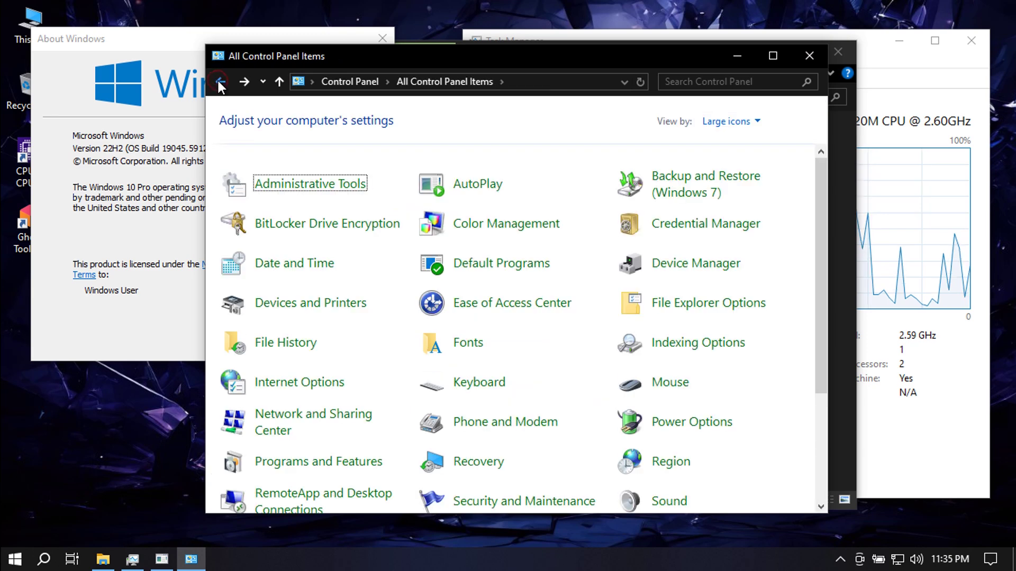
# - Open Power Options in Control Panel and expand the additional power plans
pyautogui.scroll(-1, 404, 208)
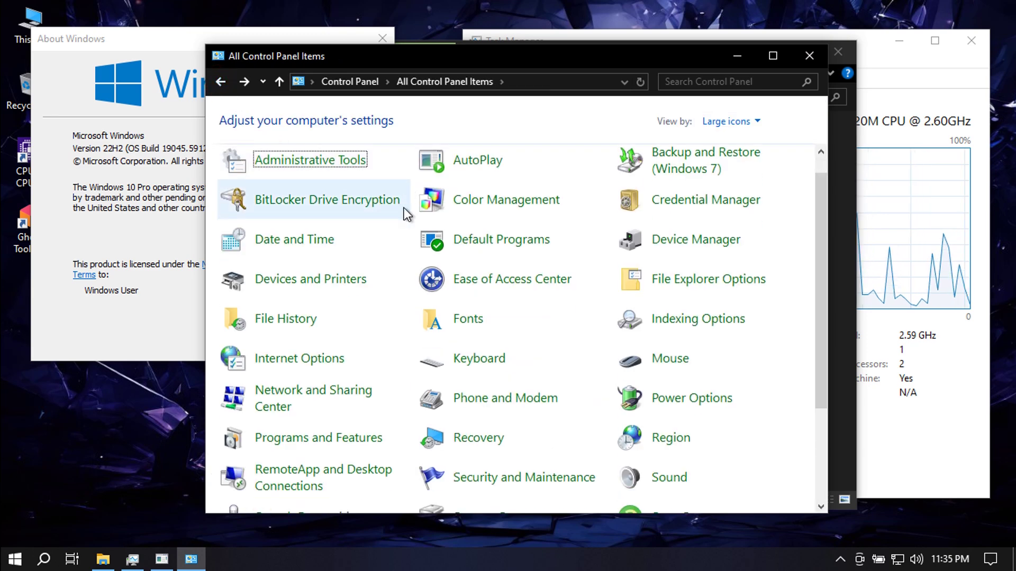
pyautogui.scroll(-5, 404, 207)
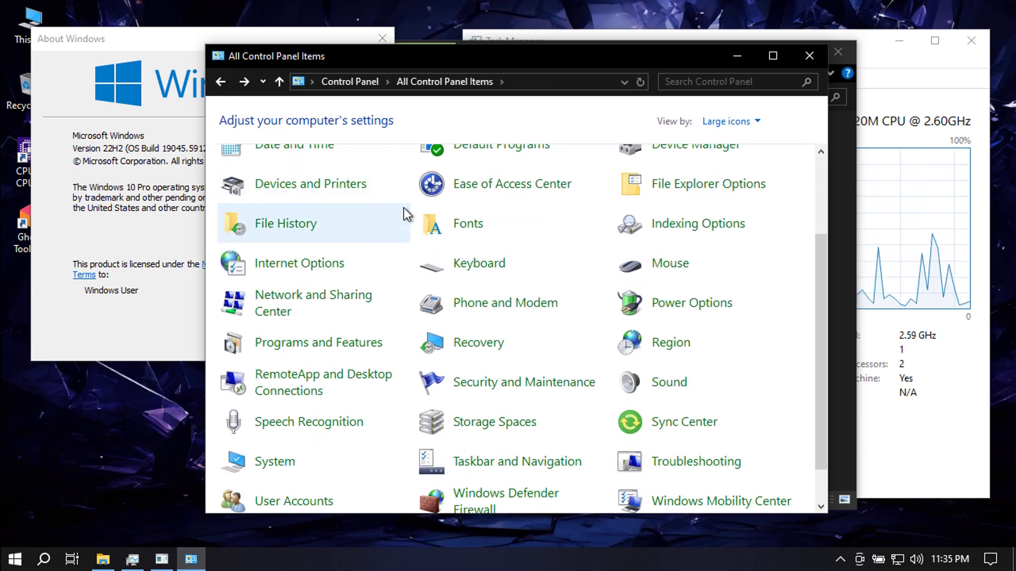
pyautogui.scroll(4, 404, 208)
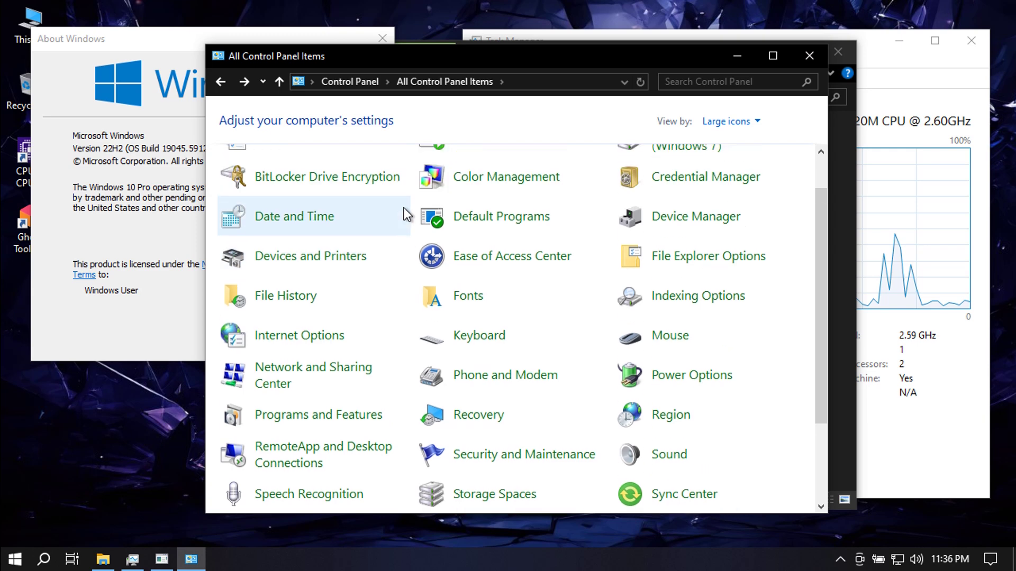
pyautogui.scroll(-4, 404, 207)
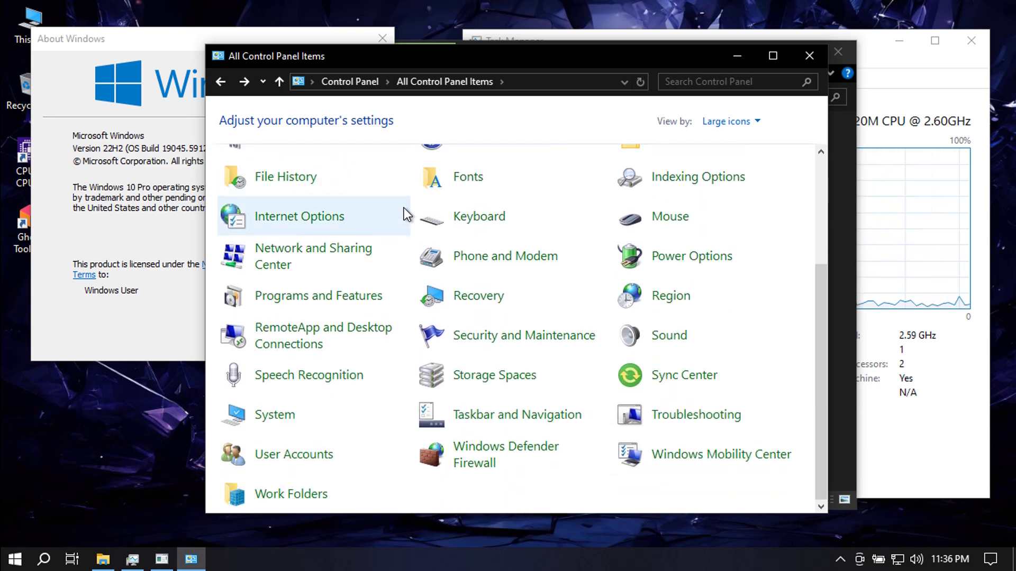
pyautogui.click(677, 253)
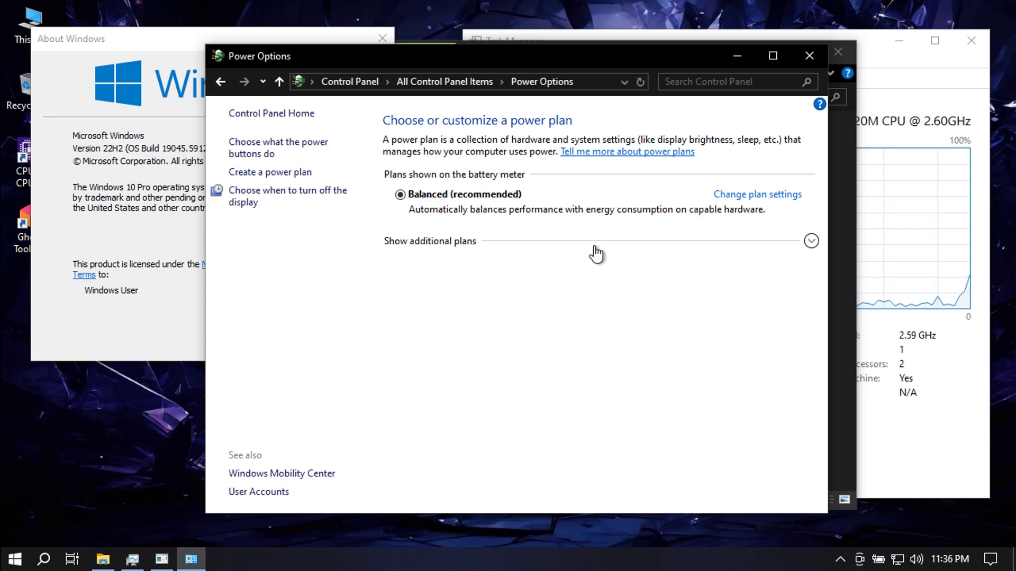
pyautogui.click(533, 241)
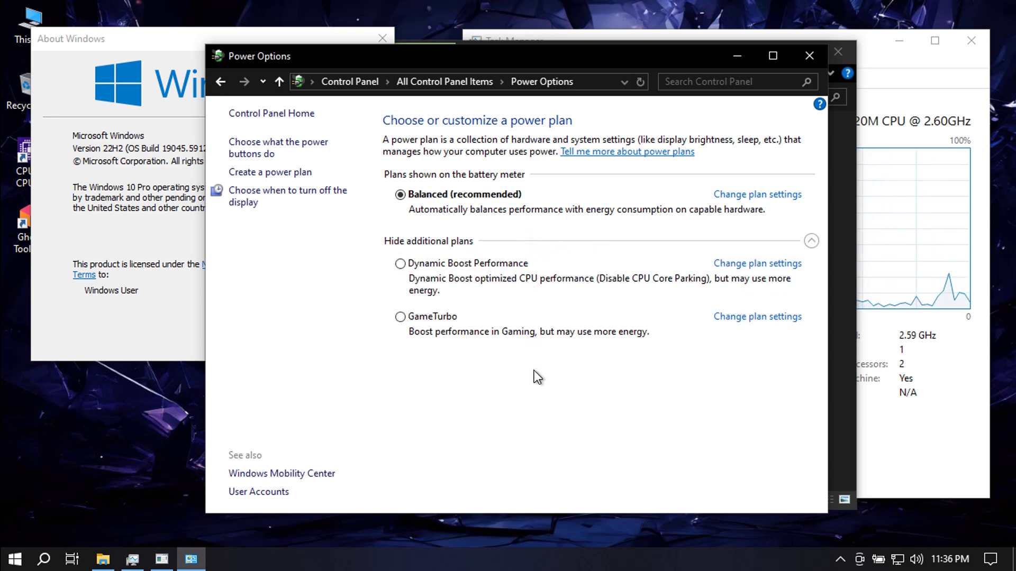
# - View the power button and password protection settings, cancel without changes, and return to the list of all Control Panel items
pyautogui.click(299, 148)
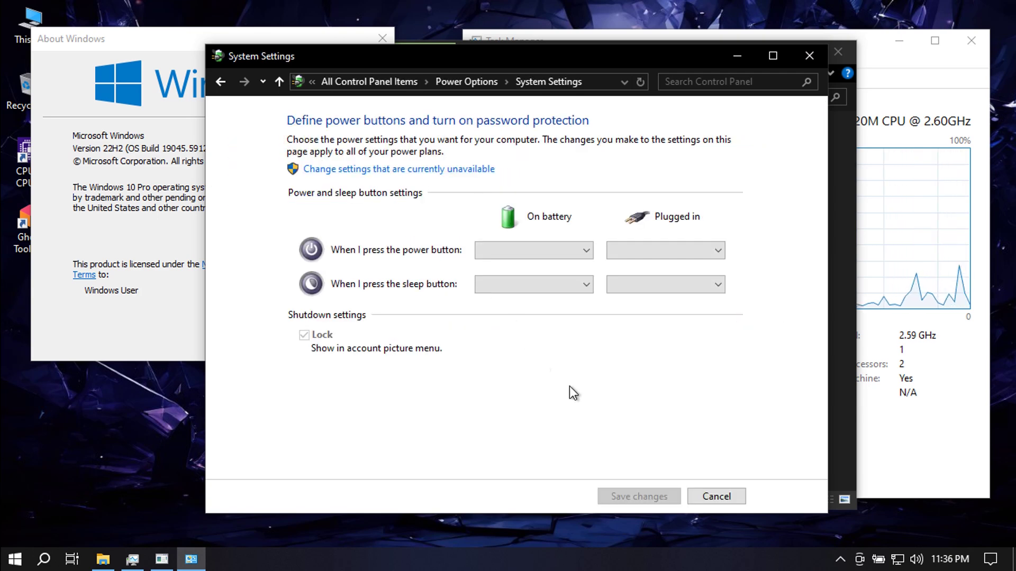
pyautogui.click(733, 496)
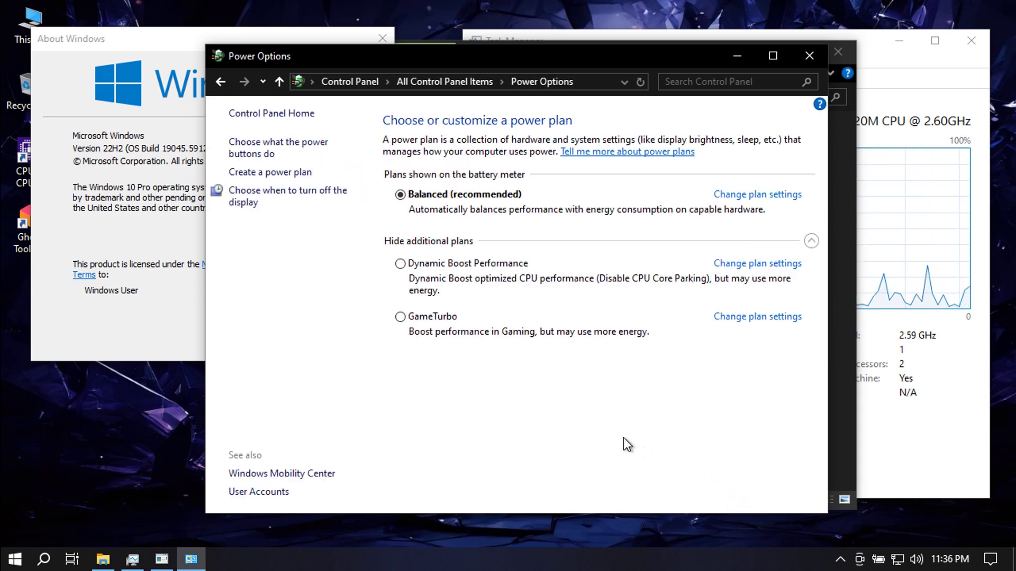
pyautogui.click(271, 115)
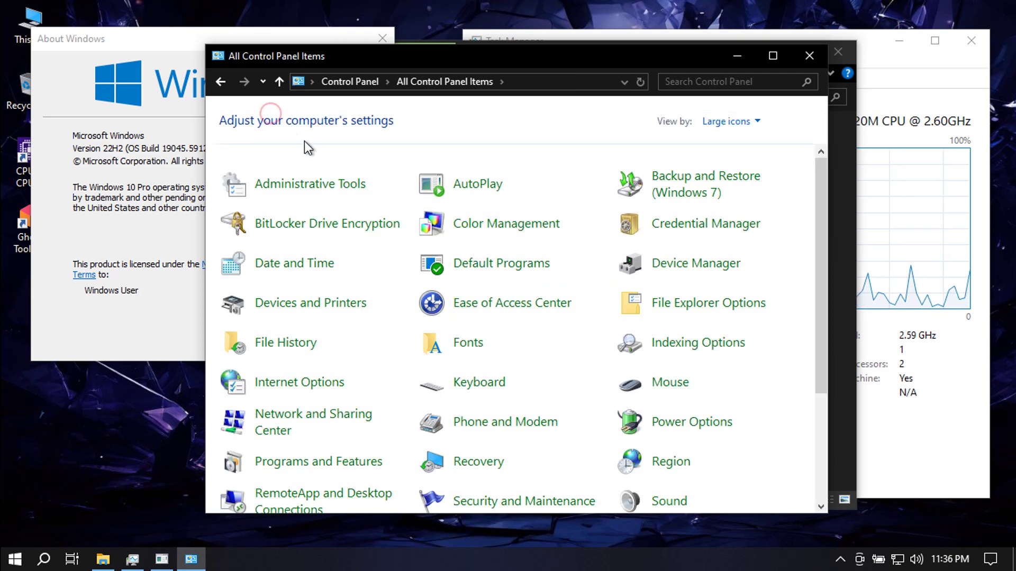
# - Open the desktop's Display settings and look through the scaling, resolution, multiple display and graphics options
pyautogui.rightClick(96, 420)
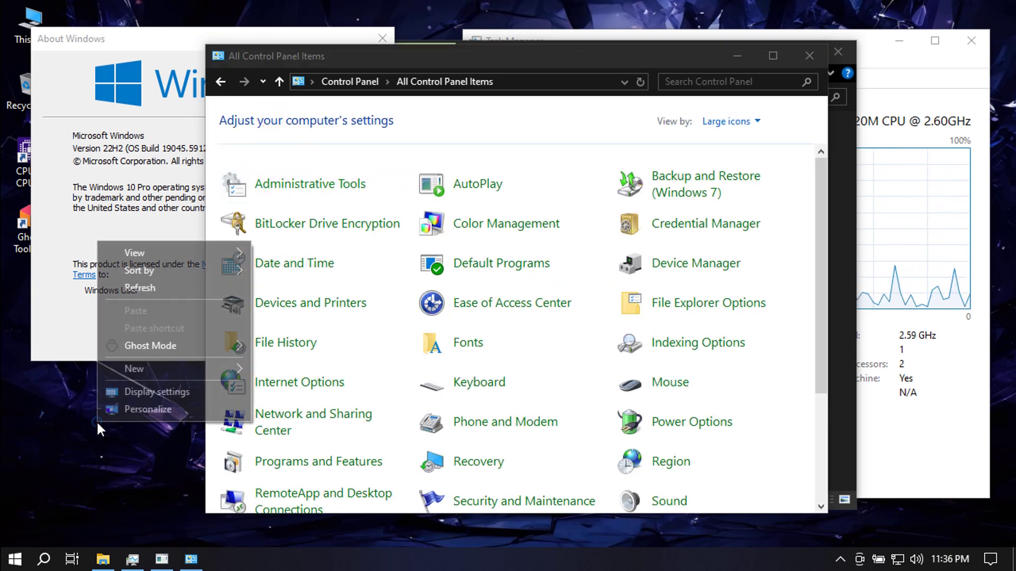
pyautogui.click(164, 392)
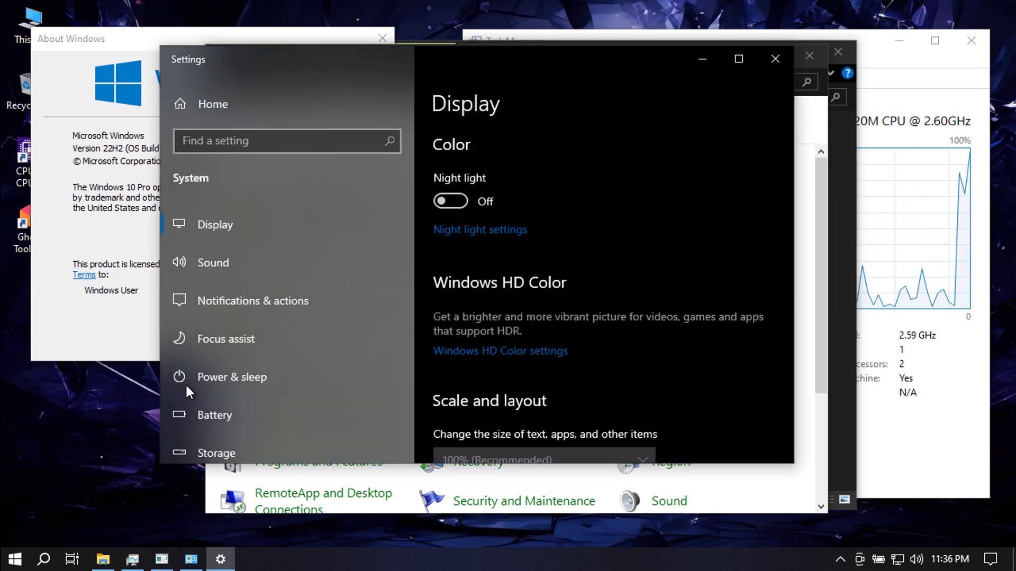
pyautogui.scroll(-5, 704, 264)
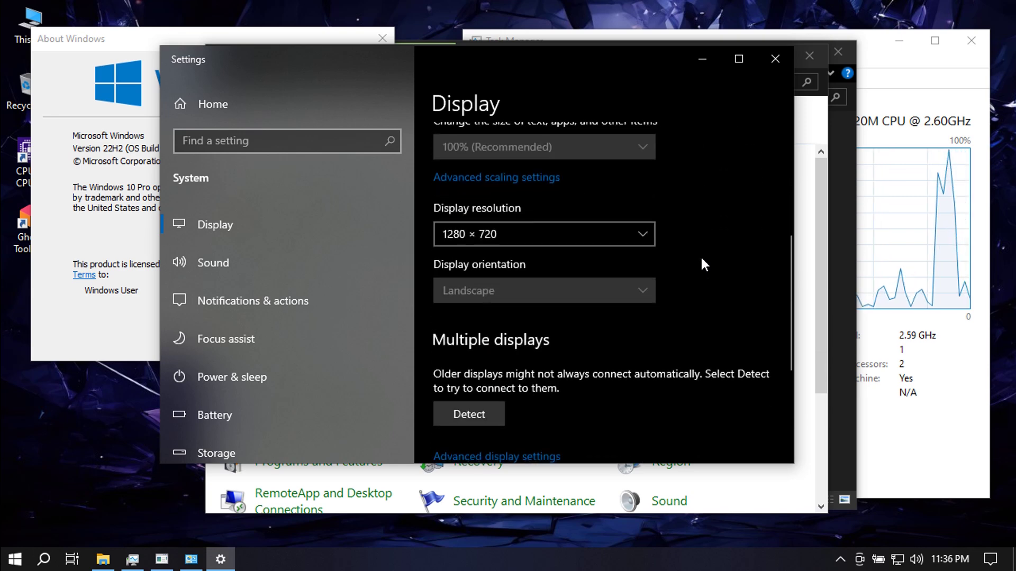
pyautogui.scroll(-3, 701, 259)
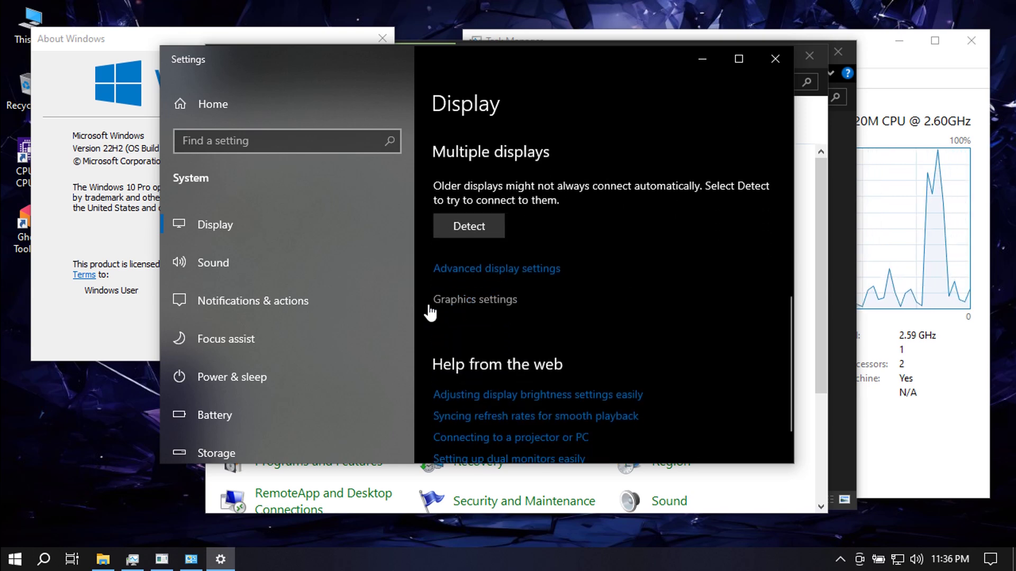
pyautogui.scroll(-1, 300, 281)
pyautogui.scroll(-4, 300, 281)
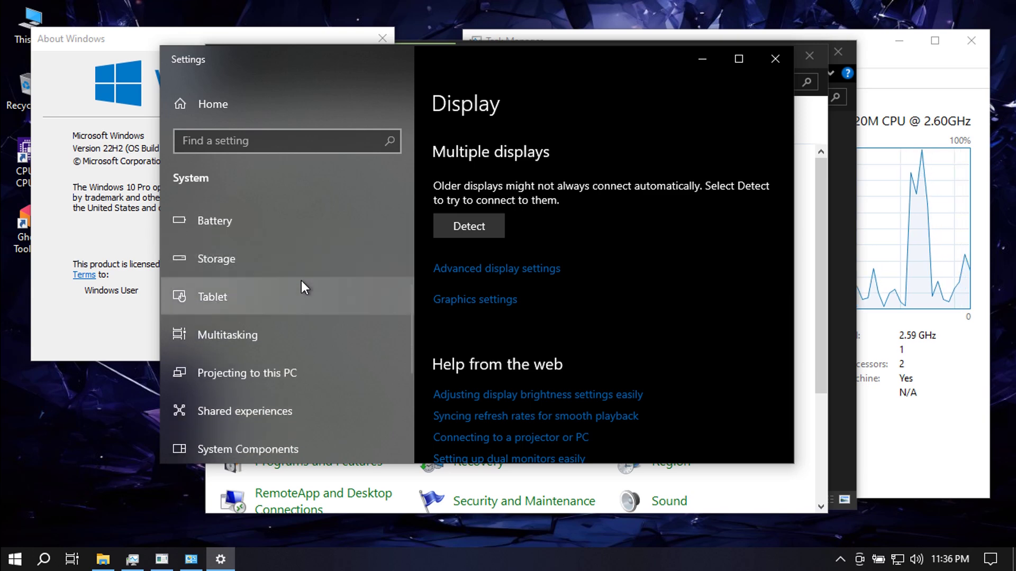
# - Open the Power & sleep settings and look through the screen timeout and related power options
pyautogui.scroll(2, 301, 287)
pyautogui.click(253, 263)
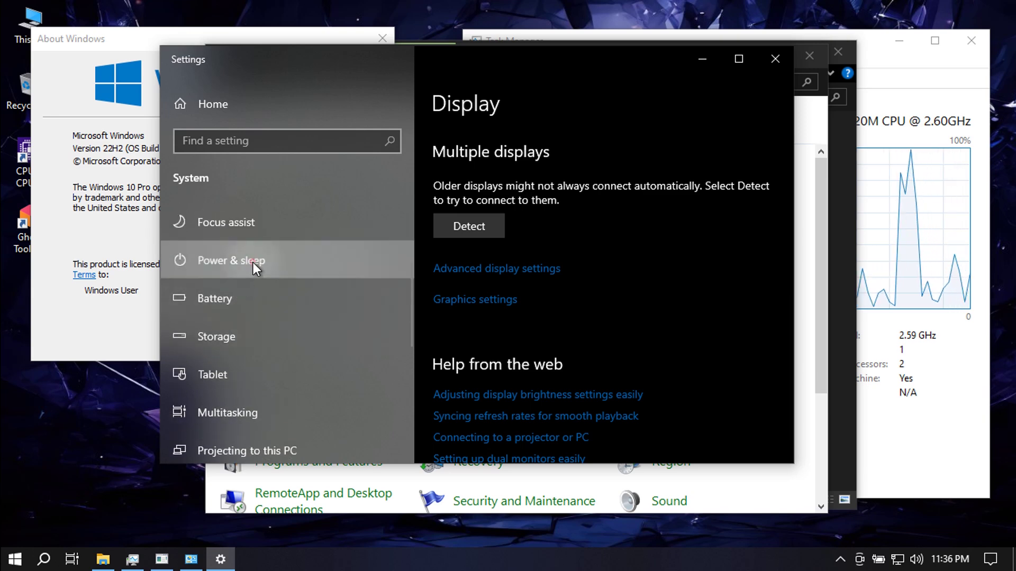
pyautogui.scroll(-2, 723, 297)
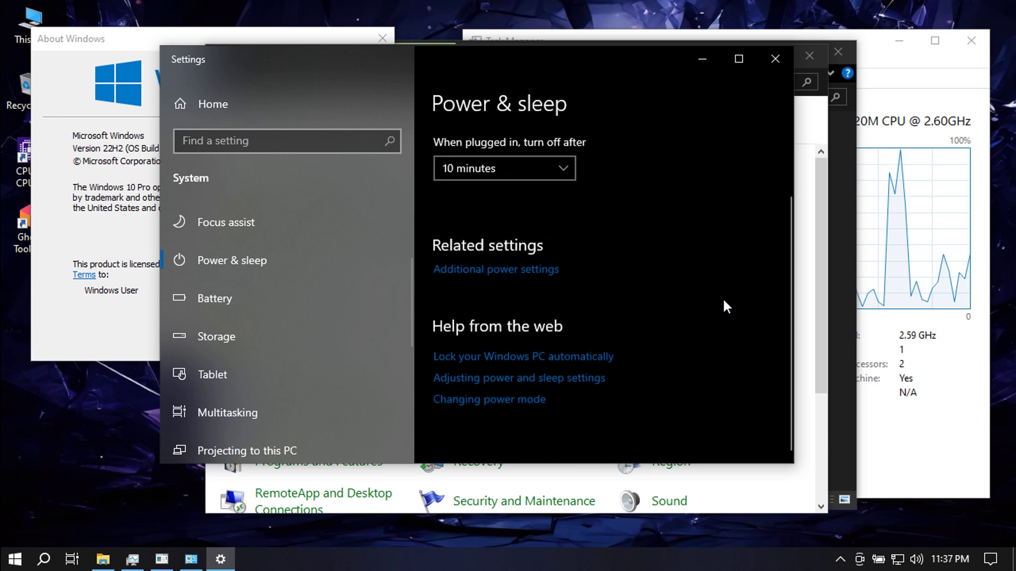
pyautogui.scroll(3, 268, 276)
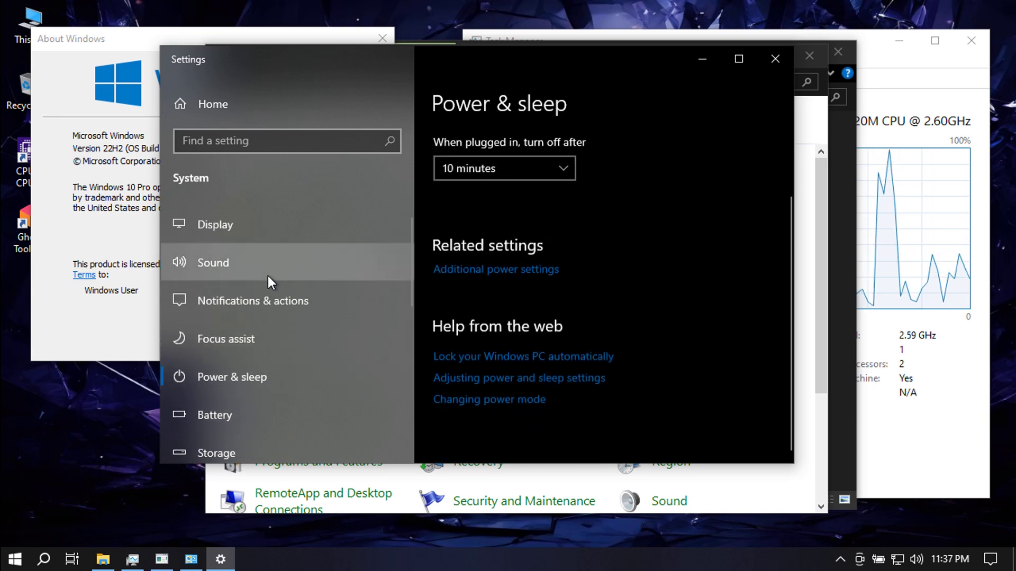
# - Return to the Settings home page, enlarge the Settings window and look through all the categories
pyautogui.click(202, 98)
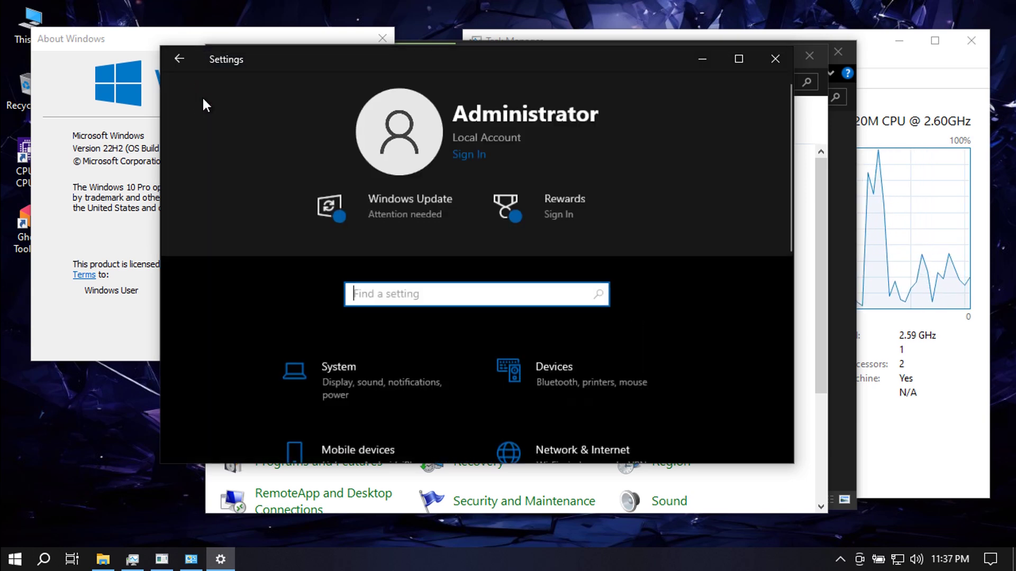
pyautogui.click(787, 459)
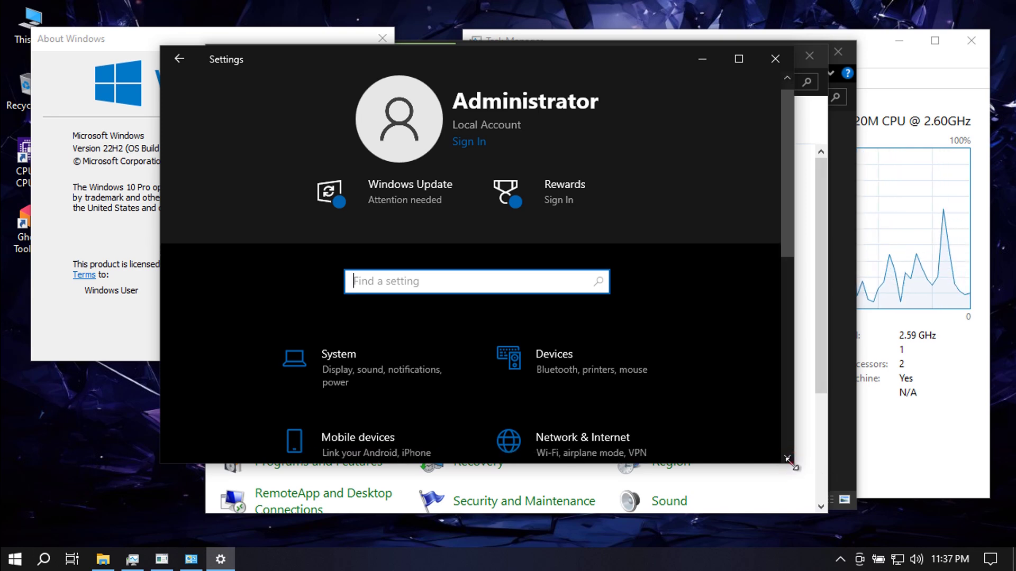
pyautogui.moveTo(791, 463); pyautogui.dragTo(912, 527)
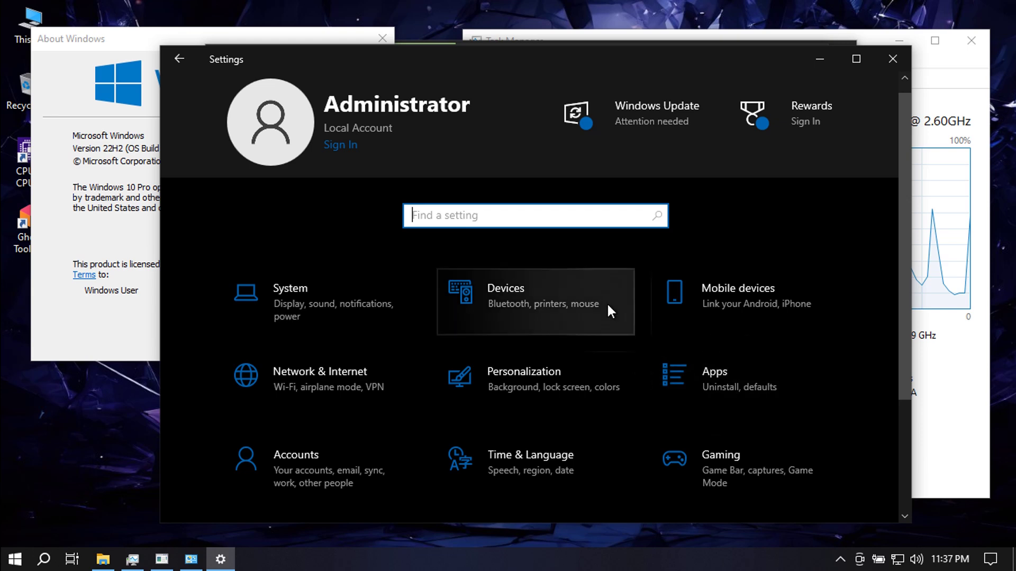
pyautogui.scroll(-2, 620, 304)
pyautogui.scroll(-1, 621, 305)
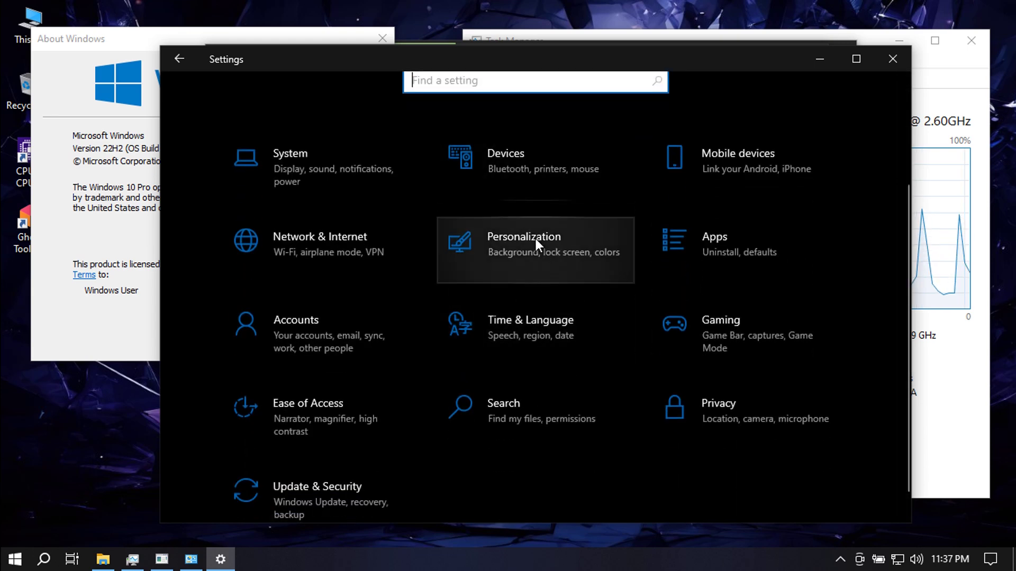
# - Open the About page in the System settings and review the device and Windows specifications
pyautogui.click(322, 170)
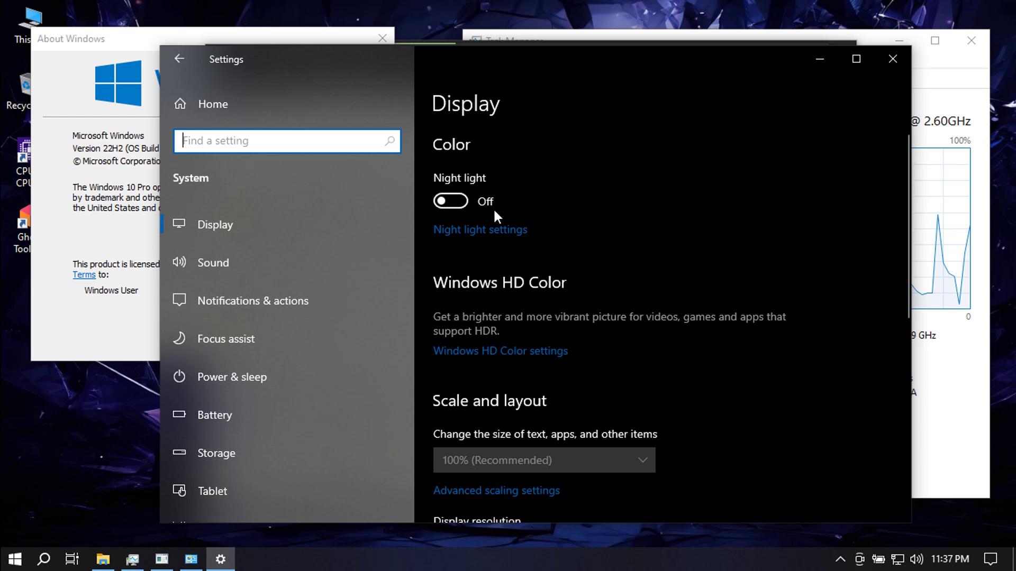
pyautogui.scroll(-5, 294, 270)
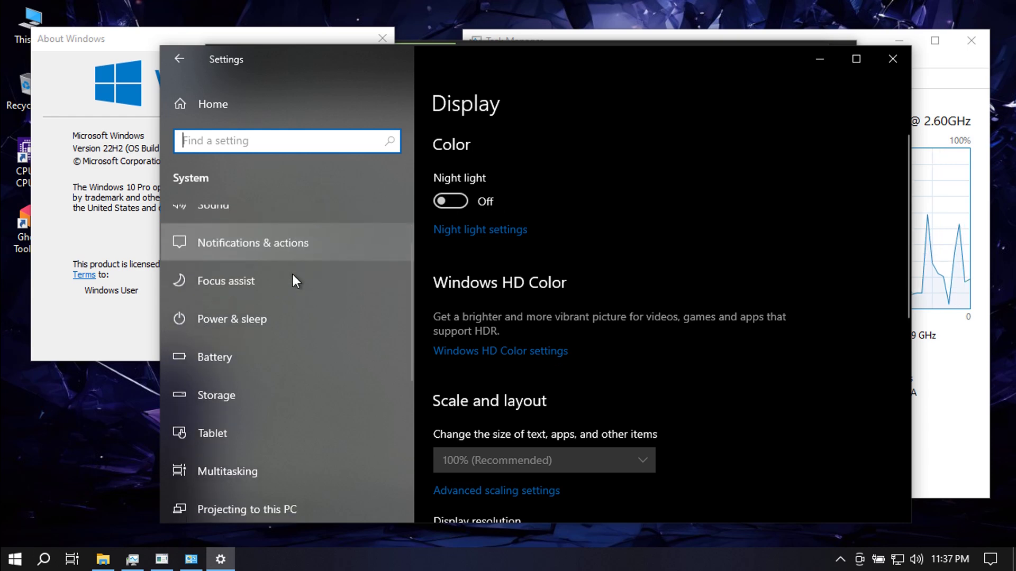
pyautogui.scroll(-2, 293, 274)
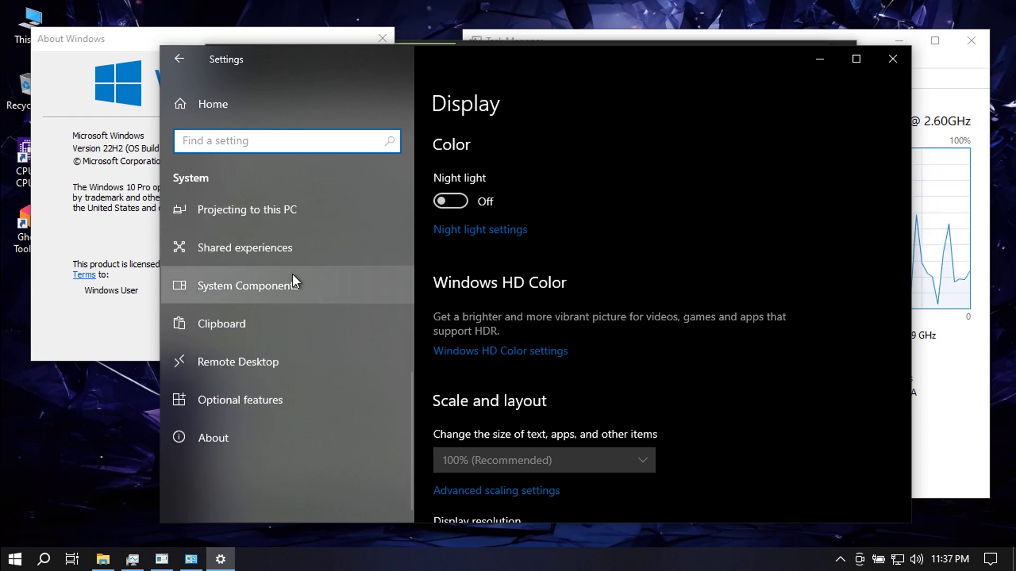
pyautogui.click(265, 448)
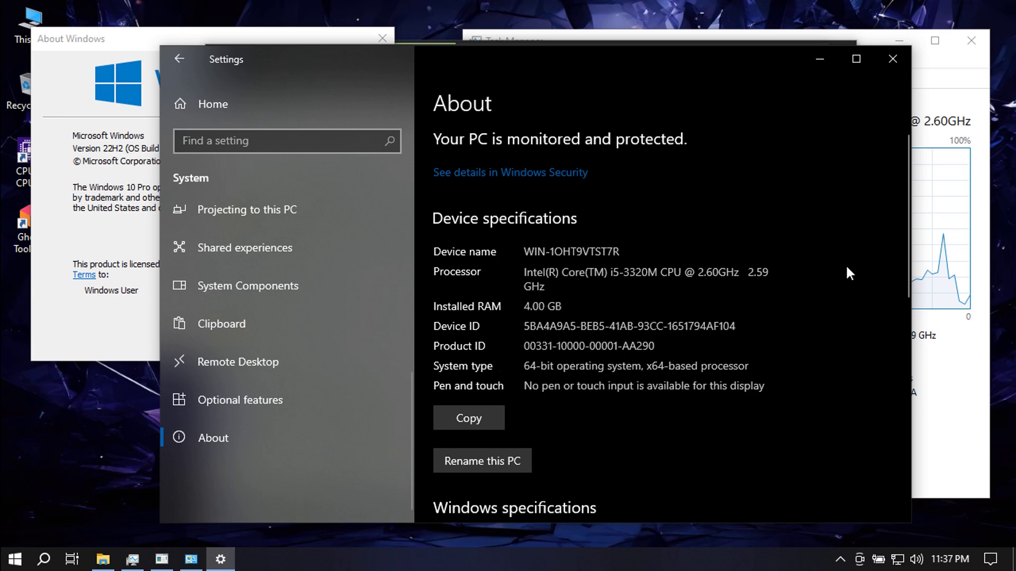
pyautogui.scroll(-5, 846, 268)
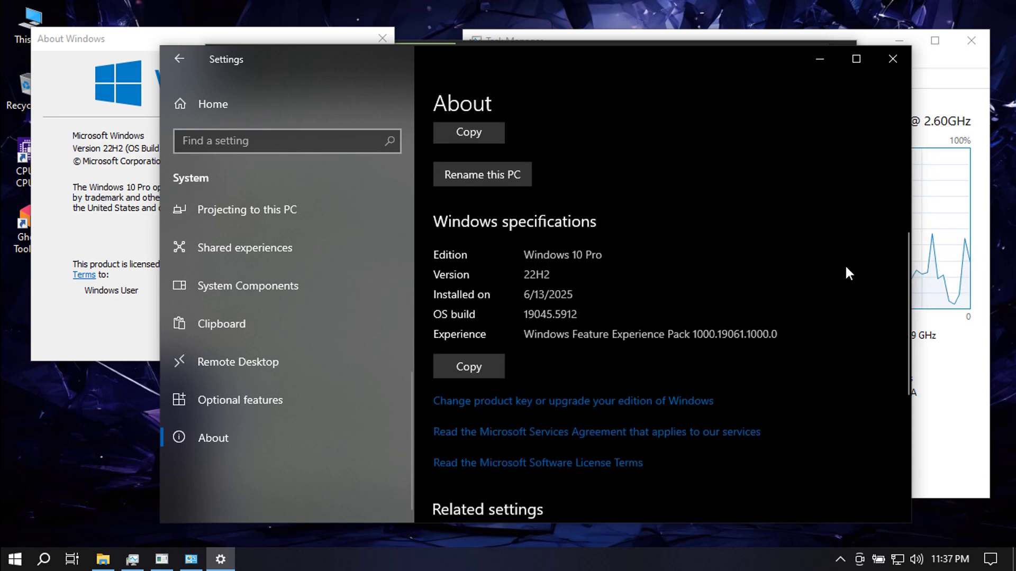
# - Return to the Settings home page, open Apps & features and look through the list of installed apps
pyautogui.click(228, 99)
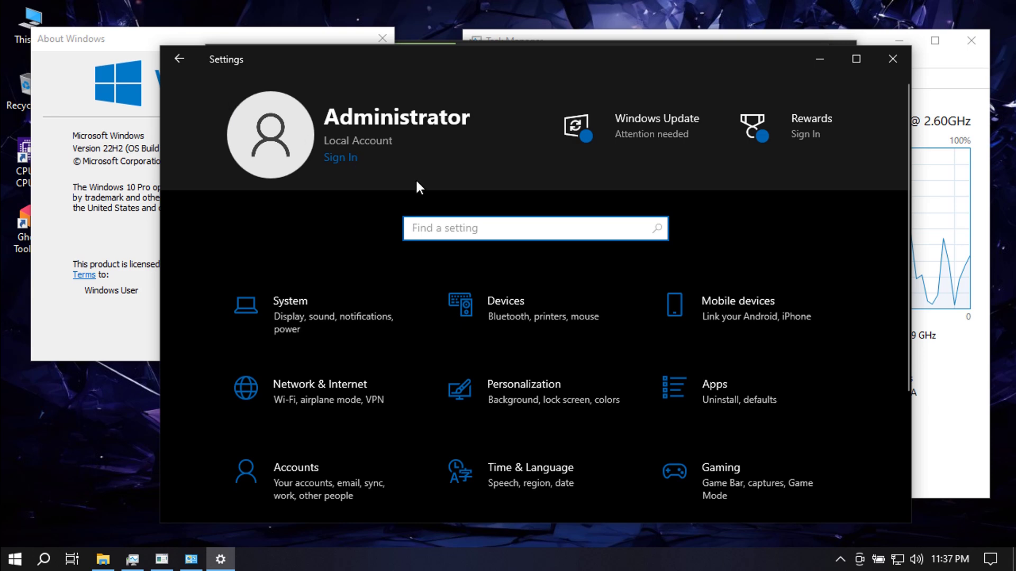
pyautogui.click(764, 391)
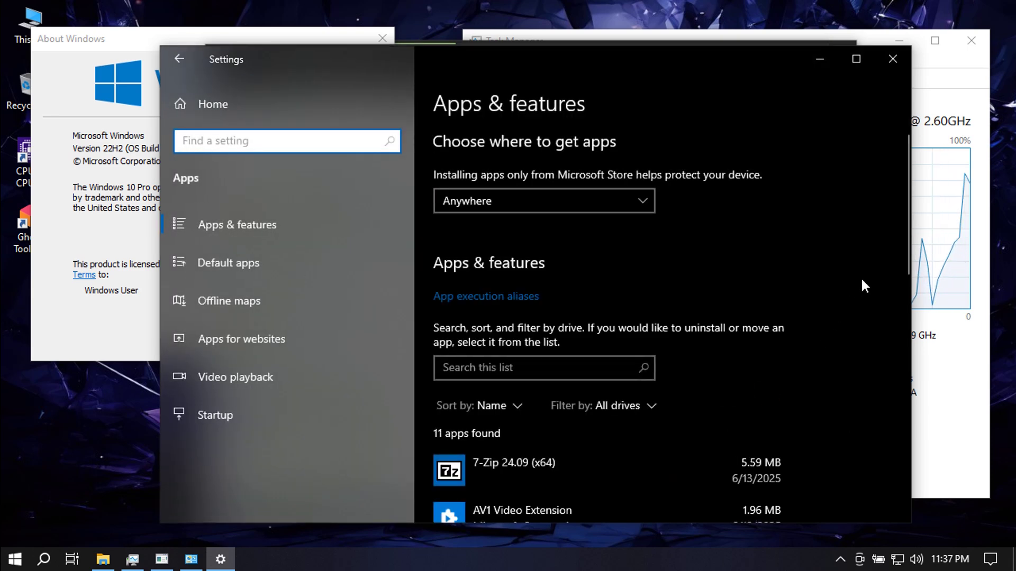
pyautogui.scroll(-4, 863, 285)
pyautogui.scroll(-1, 865, 290)
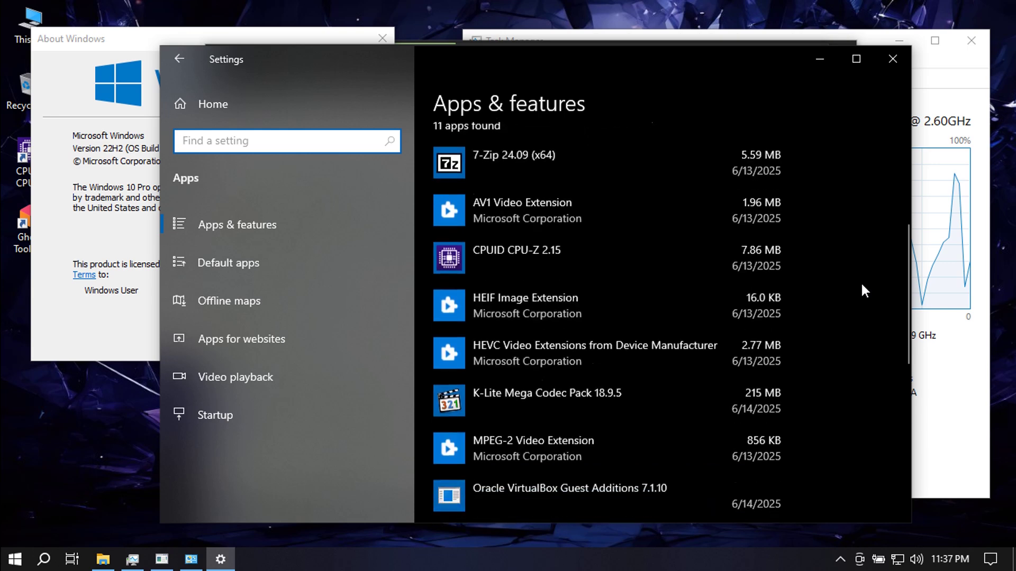
pyautogui.scroll(-5, 861, 285)
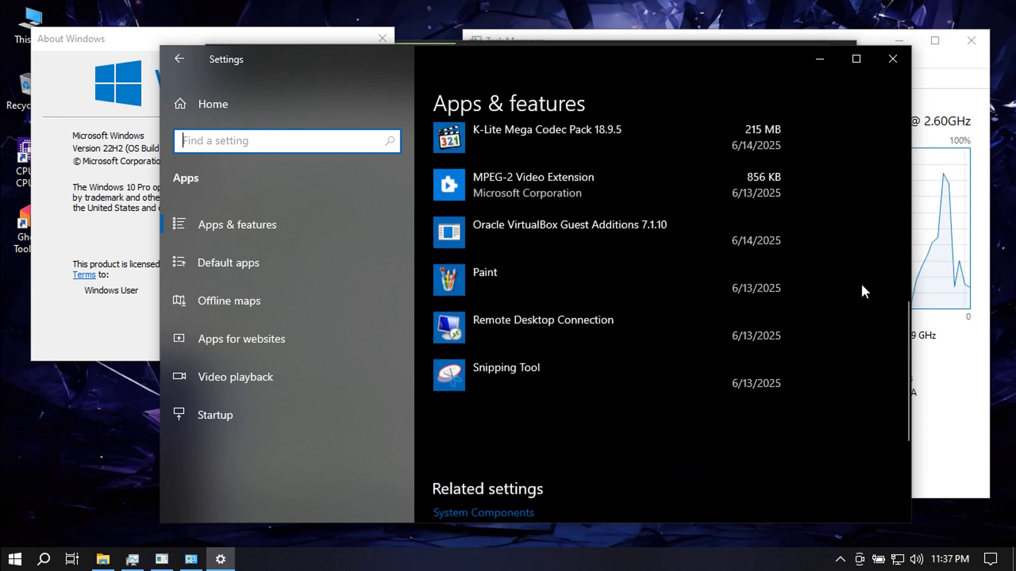
pyautogui.scroll(10, 861, 290)
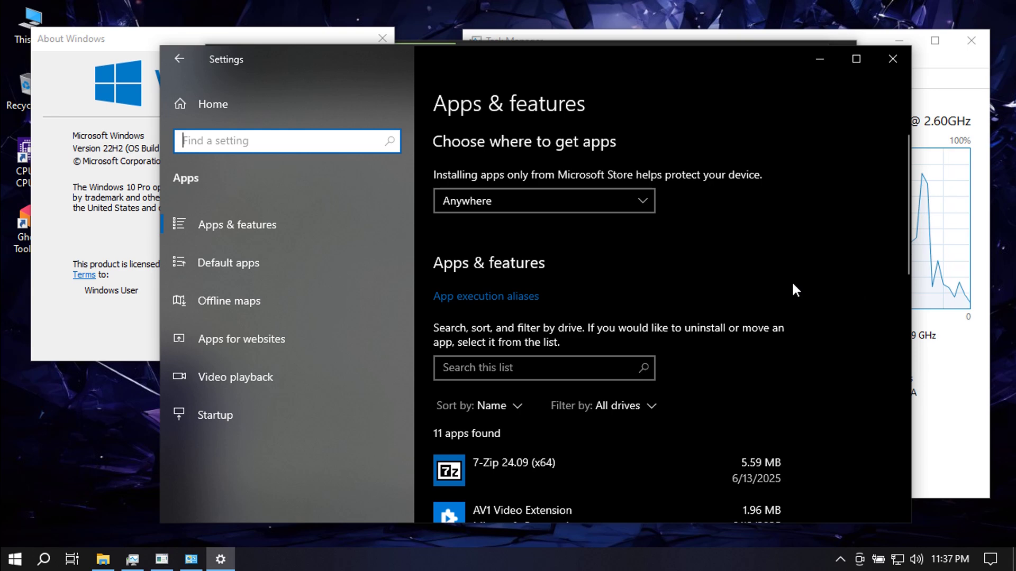
# - Open the Personalization settings from the Settings home page, view the Background page and look through all available themes
pyautogui.click(220, 105)
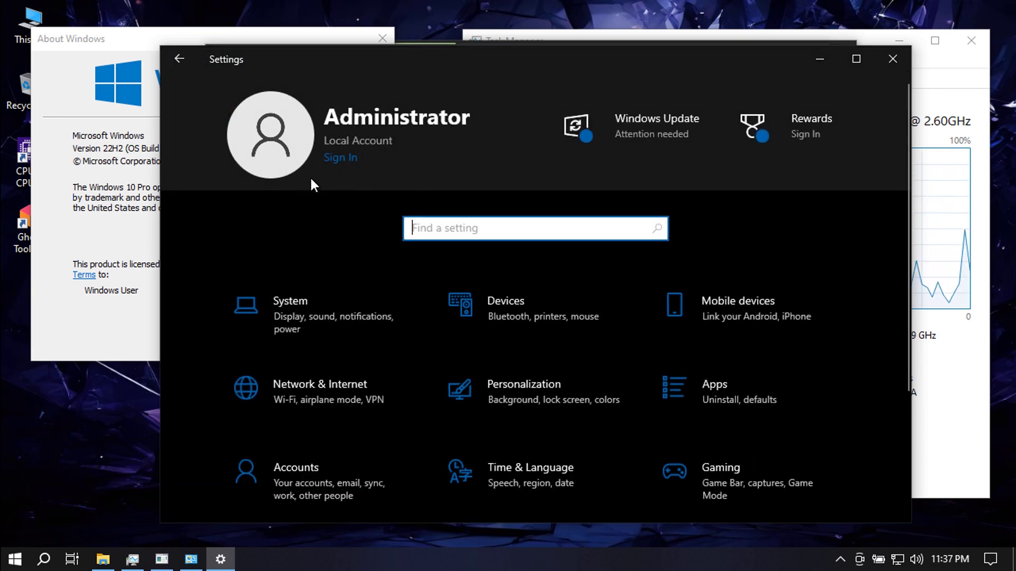
pyautogui.click(525, 392)
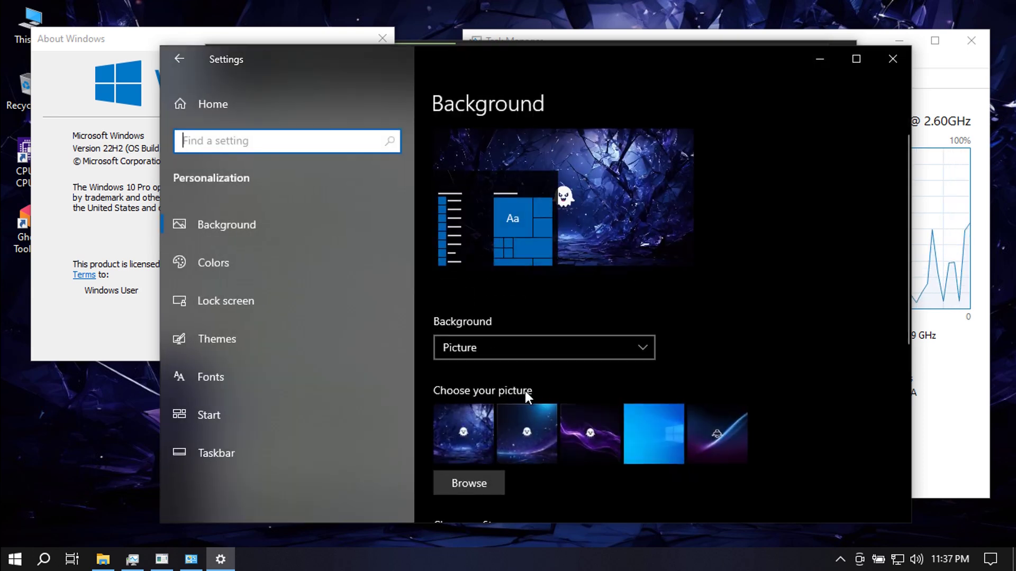
pyautogui.click(285, 340)
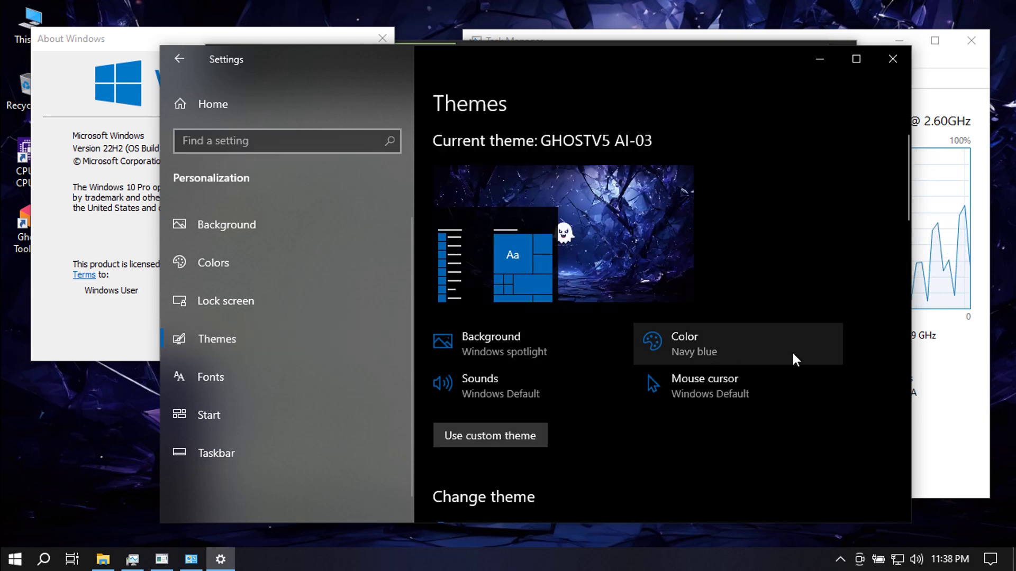
pyautogui.scroll(-3, 823, 365)
pyautogui.scroll(-5, 826, 366)
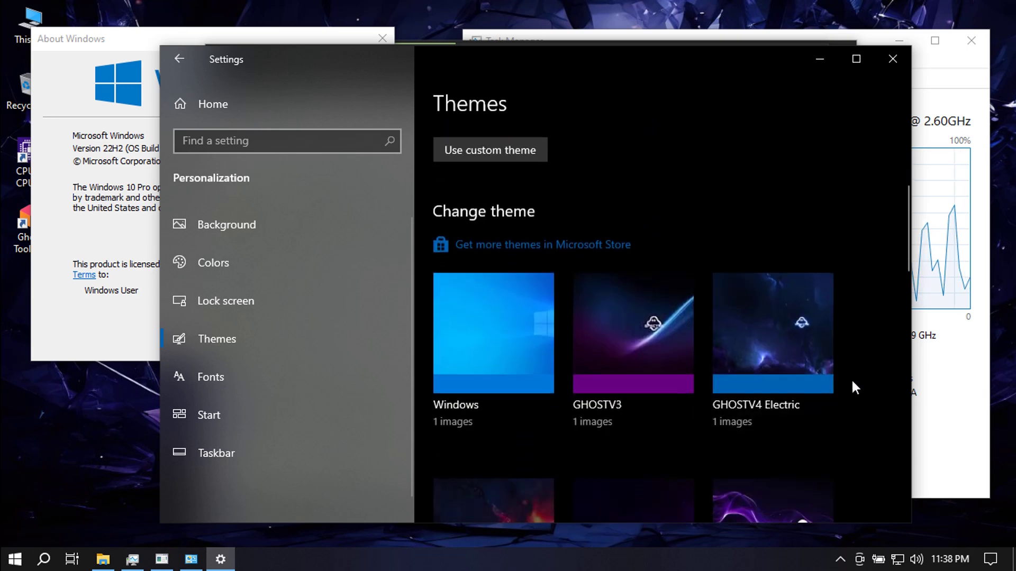
pyautogui.scroll(-8, 857, 385)
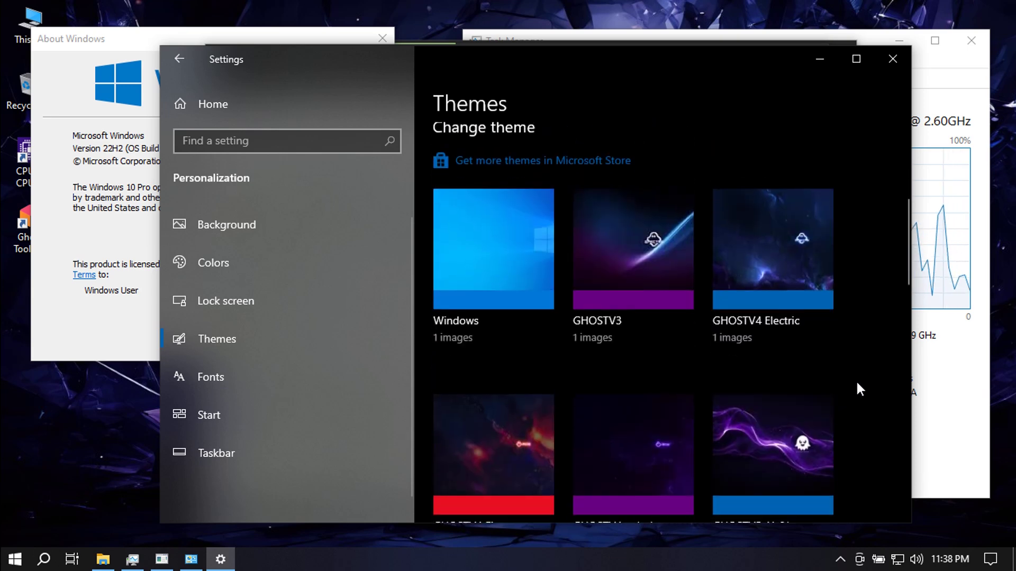
pyautogui.scroll(-5, 858, 389)
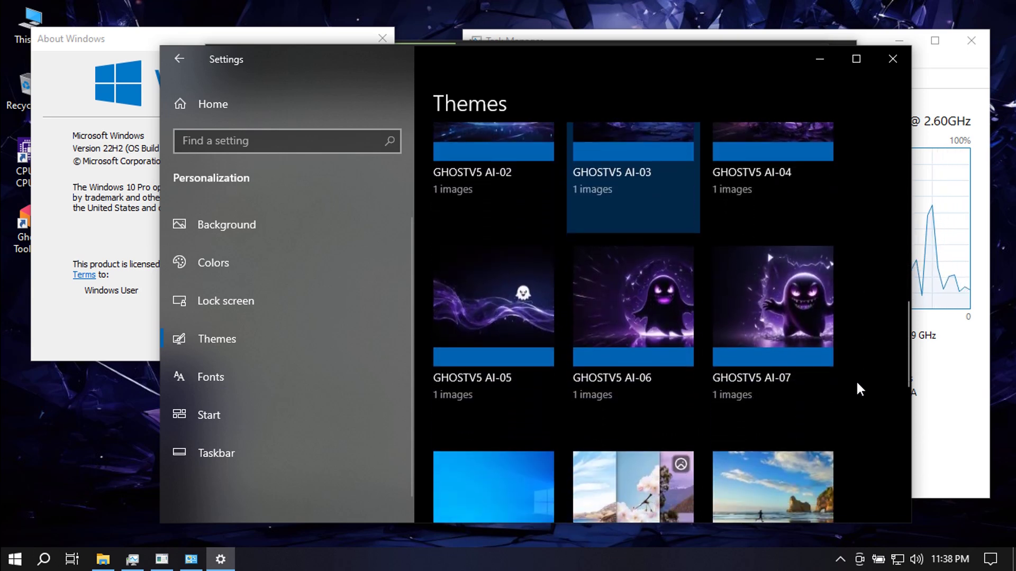
pyautogui.scroll(-3, 858, 389)
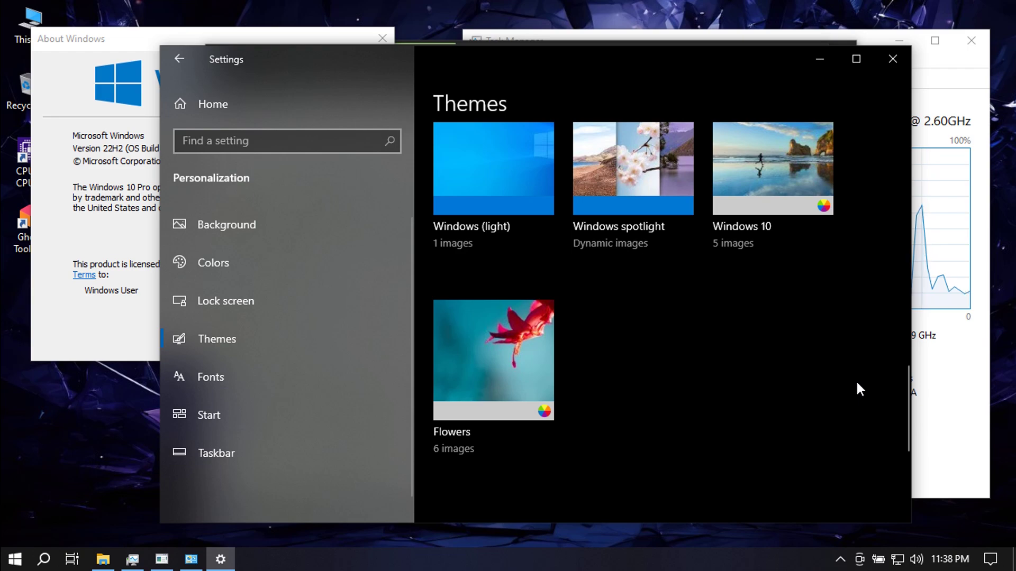
pyautogui.scroll(8, 857, 383)
pyautogui.scroll(5, 859, 389)
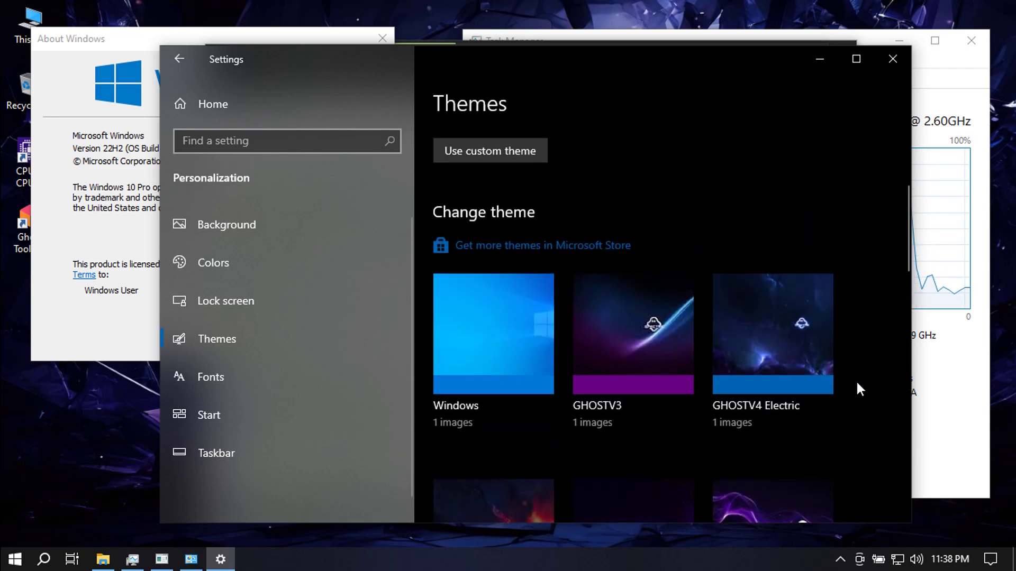
# - Apply the Windows theme from the list of available themes
pyautogui.scroll(-2, 859, 389)
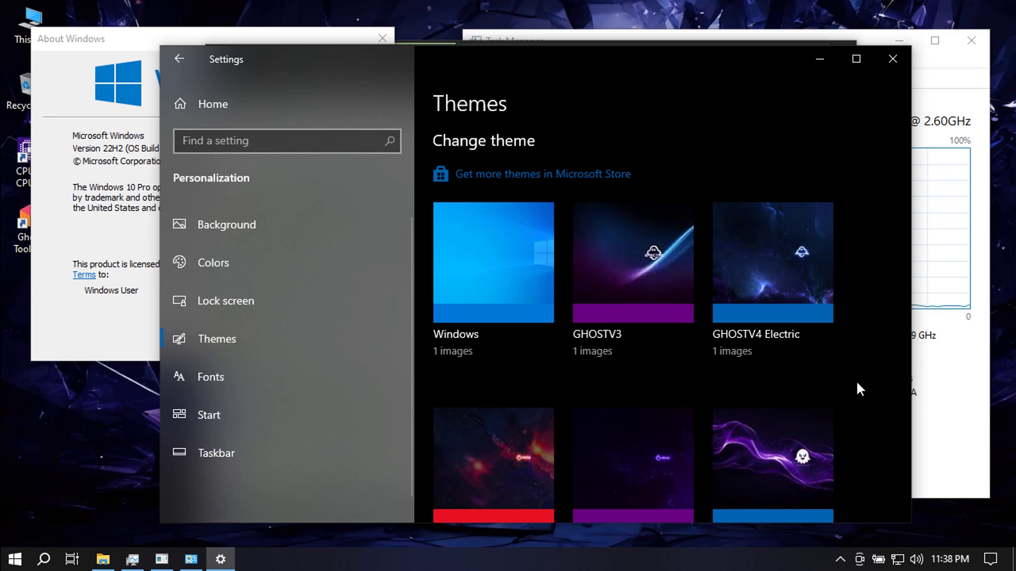
pyautogui.click(505, 255)
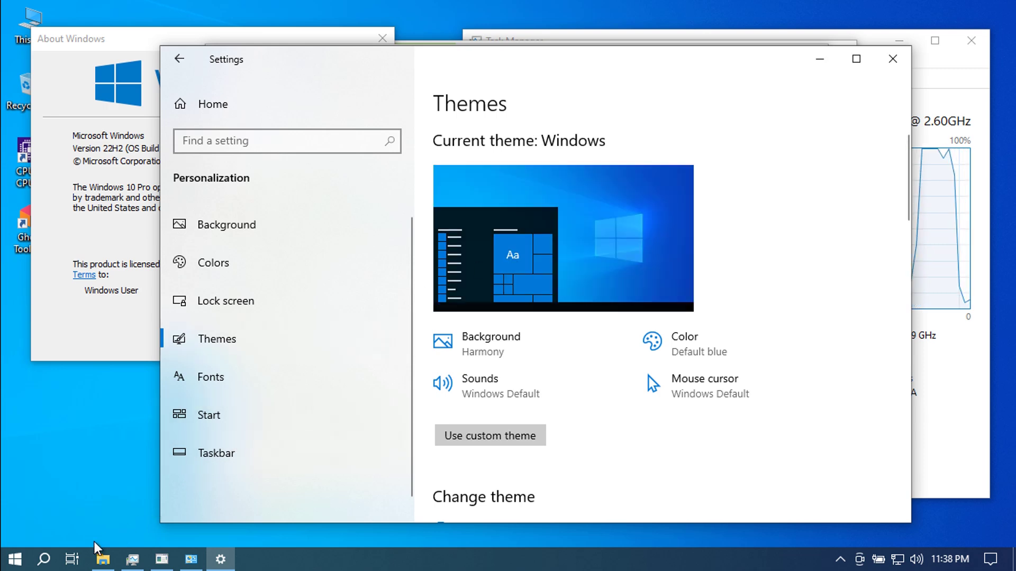
# - Use Task View to switch to the DISK DATA (D:) window and back to the Themes settings
pyautogui.click(70, 561)
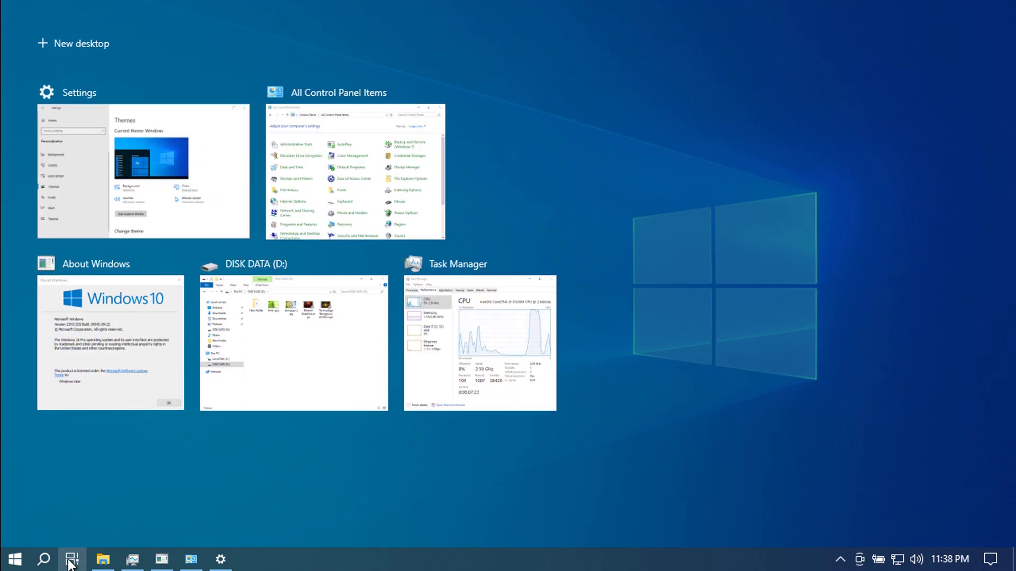
pyautogui.click(310, 344)
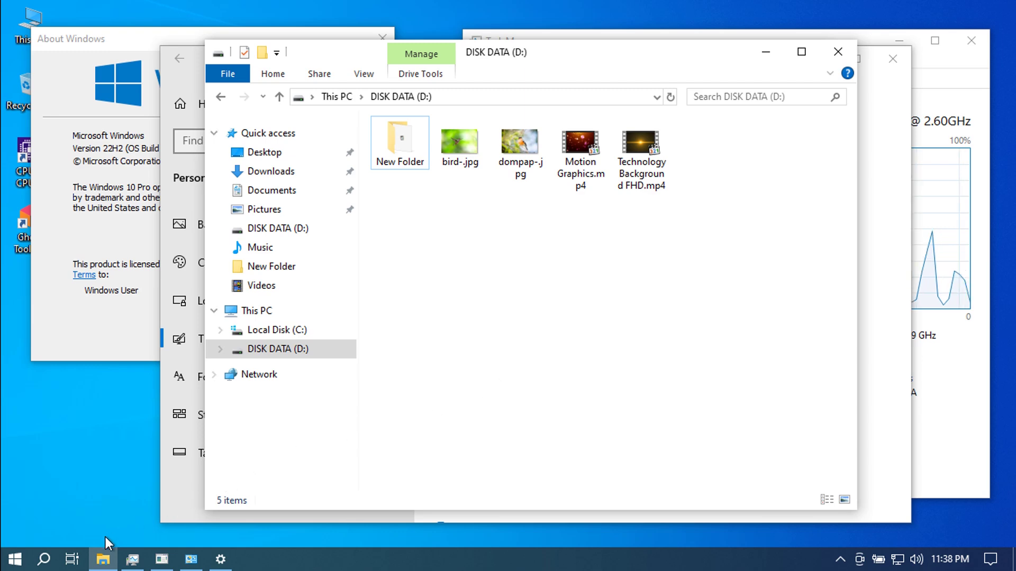
pyautogui.click(72, 560)
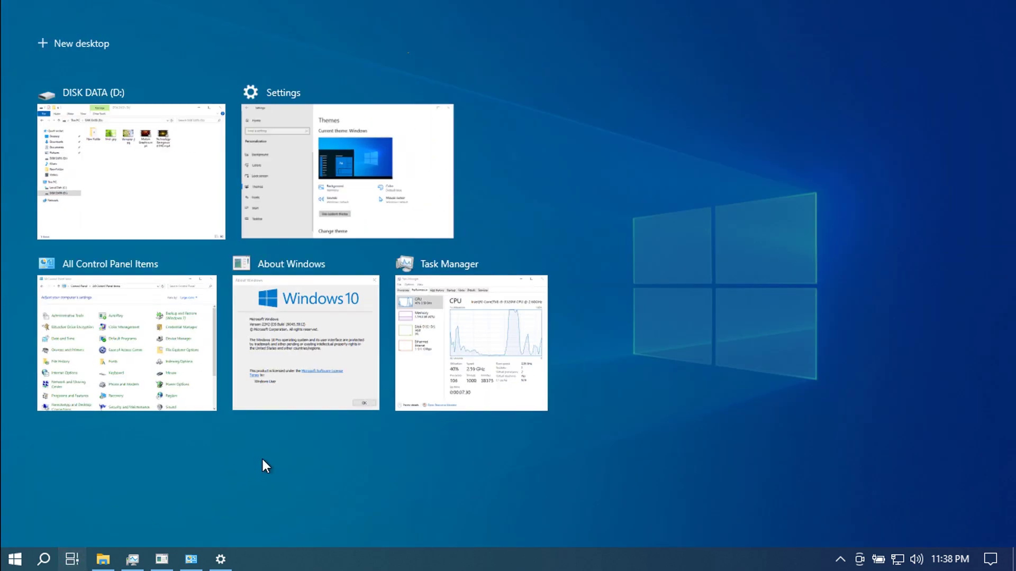
pyautogui.click(382, 196)
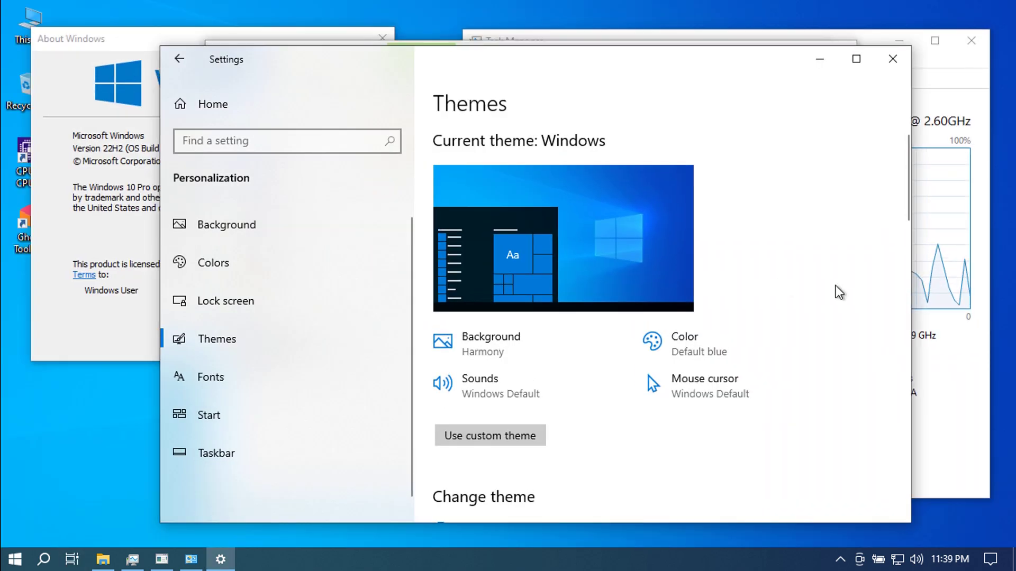
# - Apply the GHOSTV5 AI-01 theme and view the open windows with it in Task View
pyautogui.scroll(-8, 836, 286)
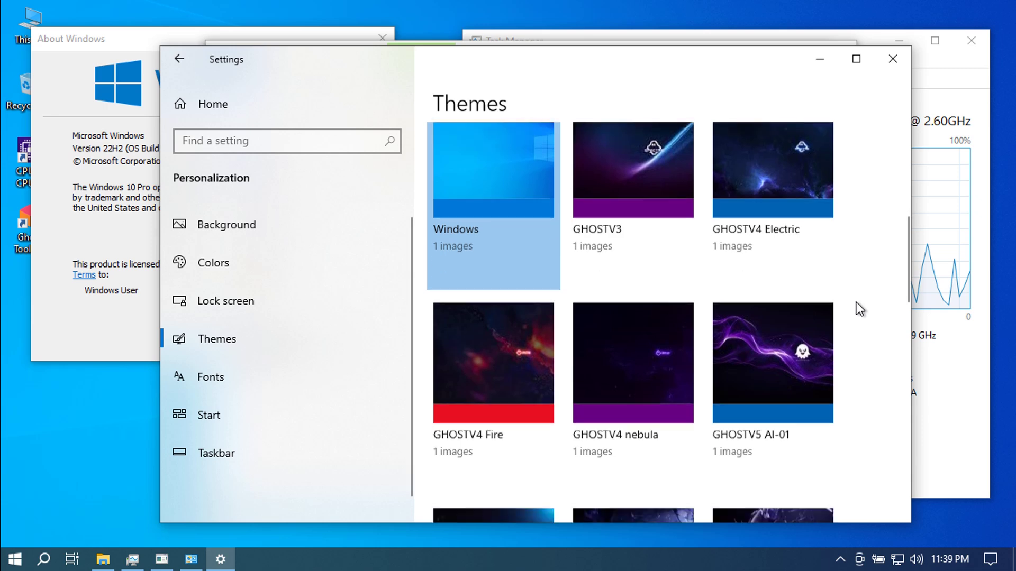
pyautogui.scroll(-3, 860, 310)
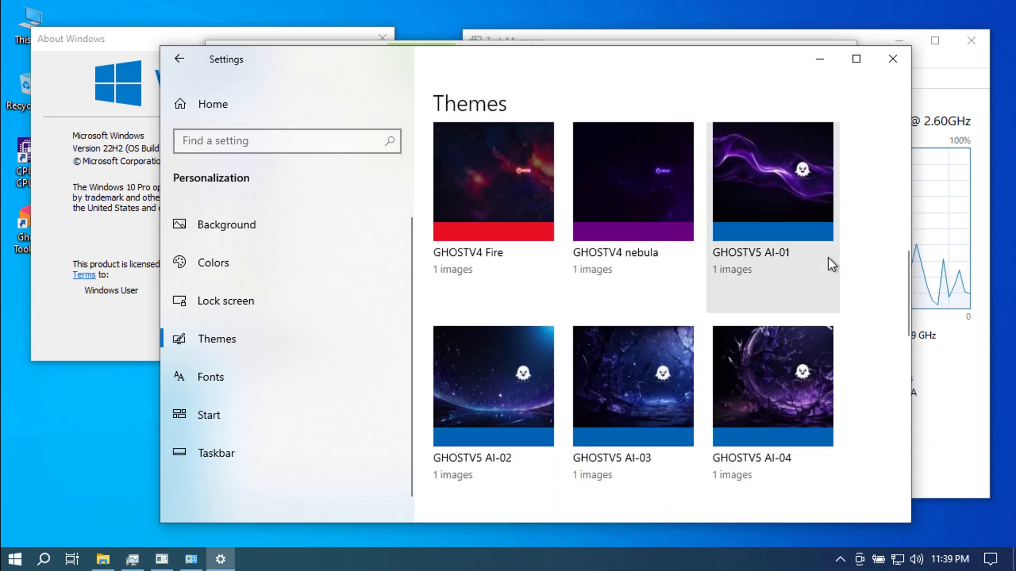
pyautogui.click(779, 187)
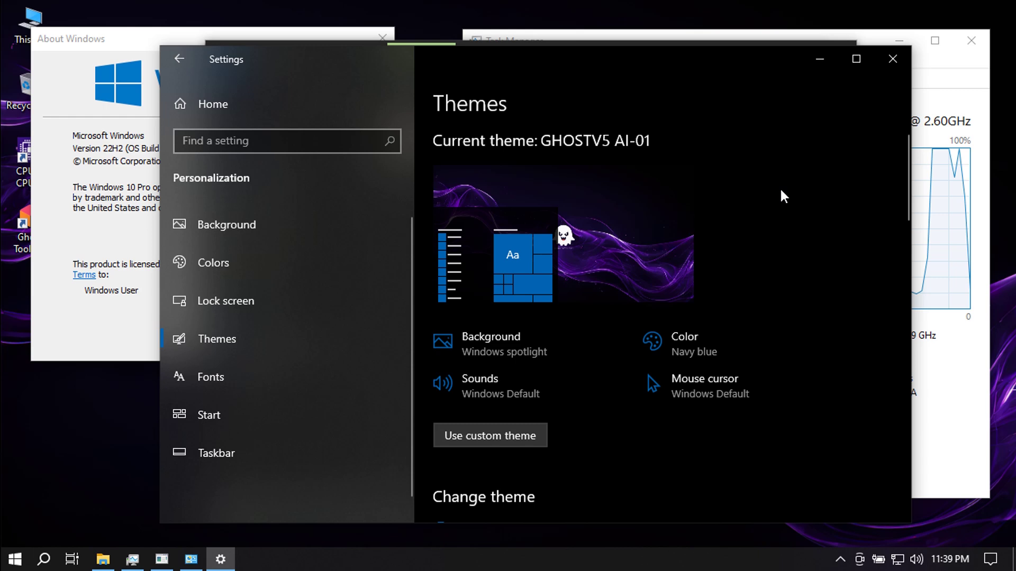
pyautogui.scroll(-2, 845, 233)
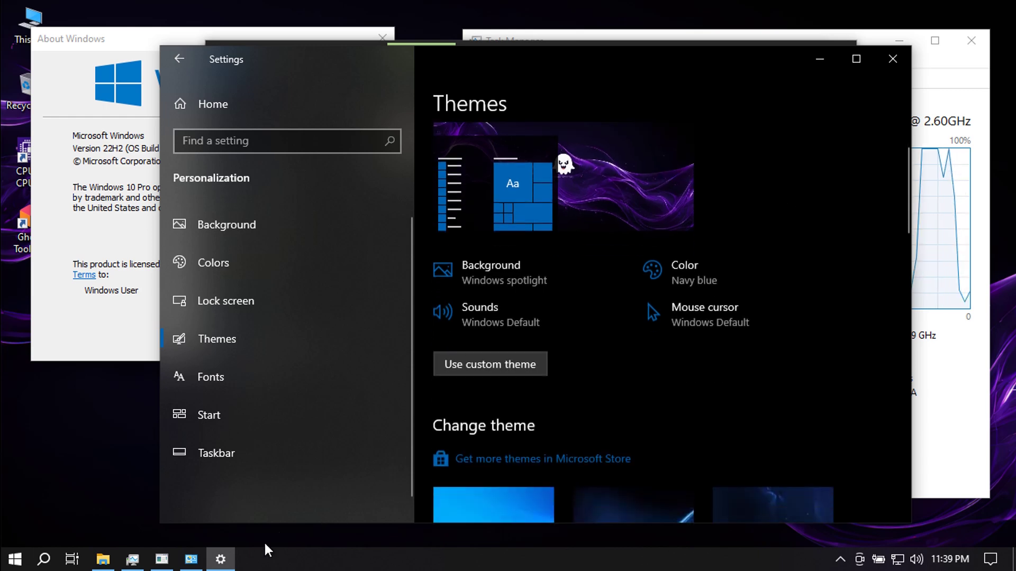
pyautogui.click(73, 559)
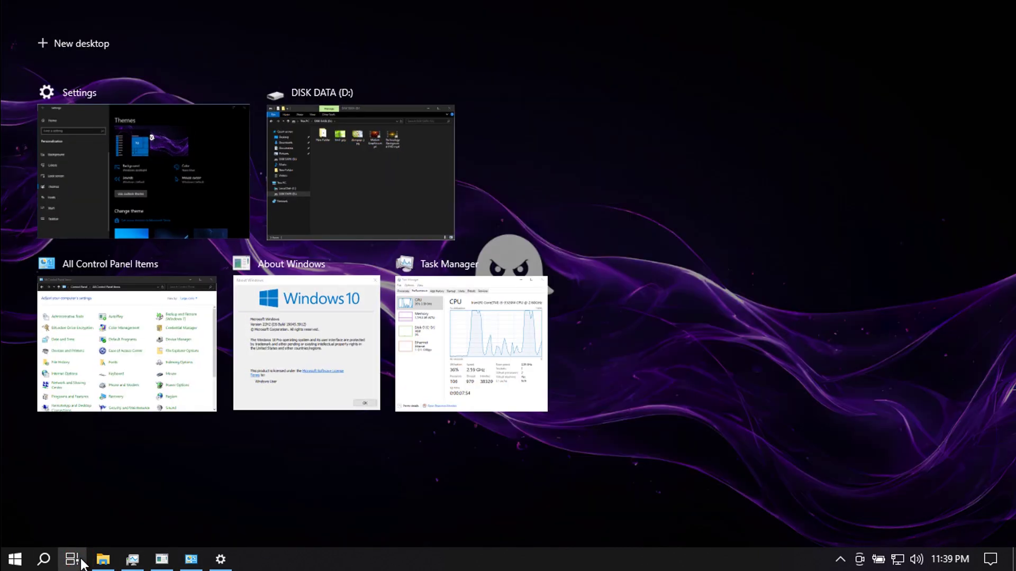
pyautogui.click(81, 559)
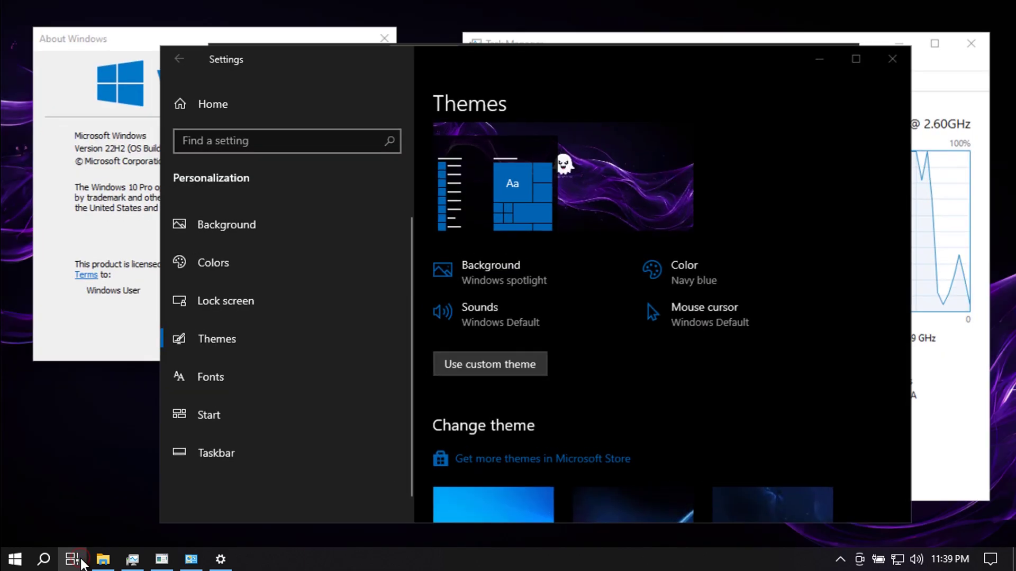
# - Apply the GHOSTV5 AI-02 theme and look over the list of available themes
pyautogui.scroll(-10, 864, 320)
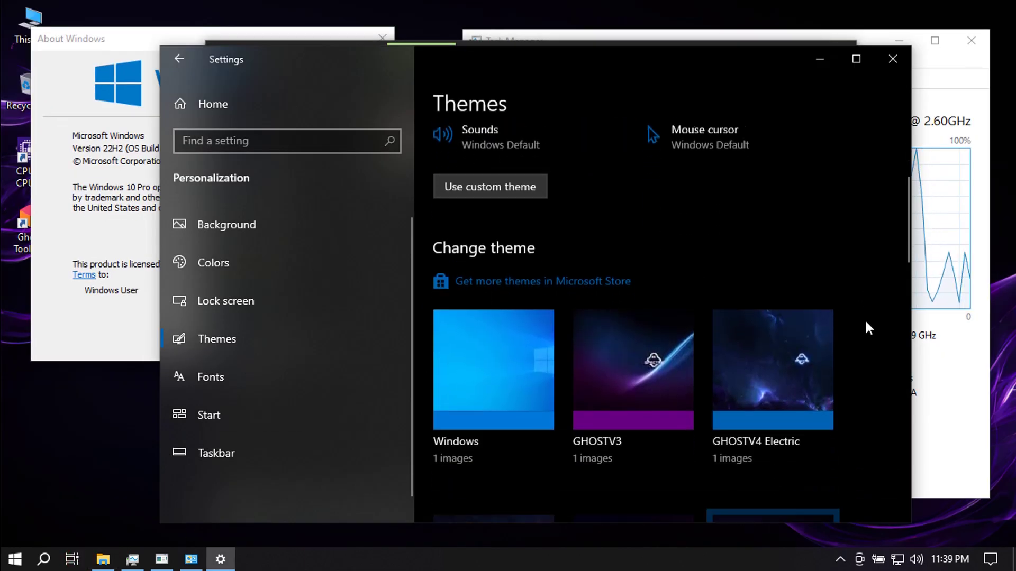
pyautogui.scroll(-2, 867, 323)
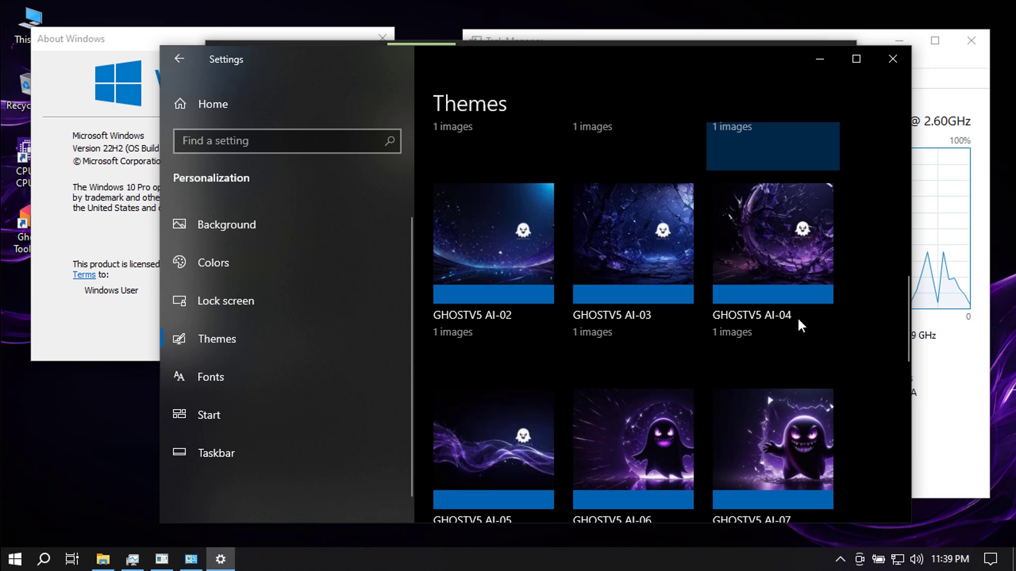
pyautogui.click(492, 244)
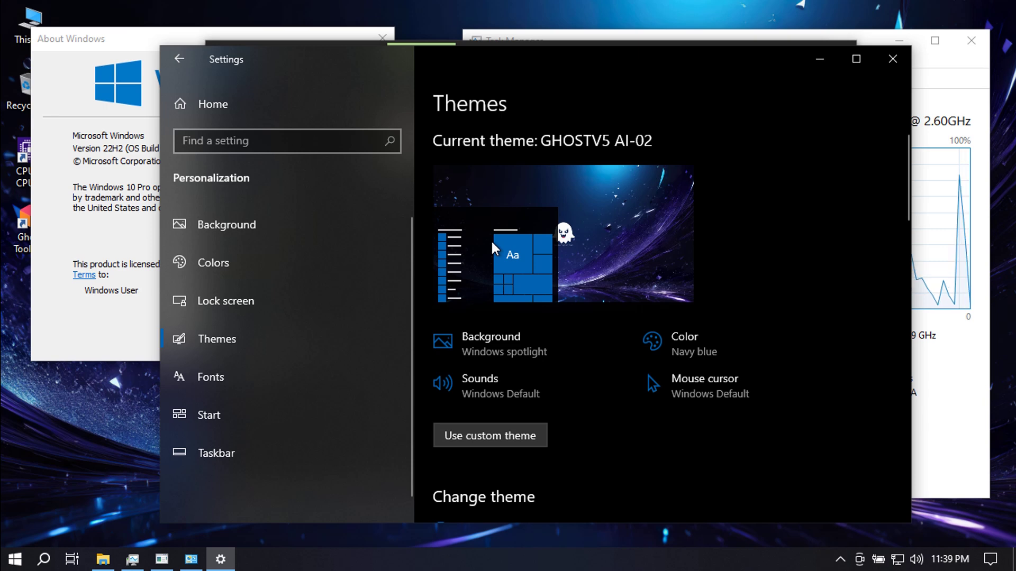
pyautogui.scroll(-3, 827, 288)
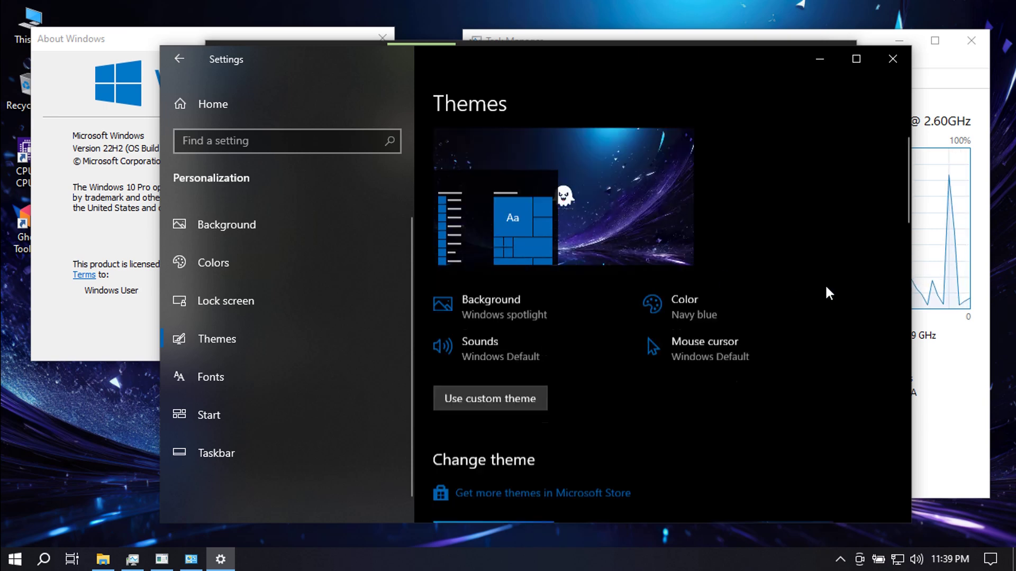
pyautogui.scroll(-4, 841, 299)
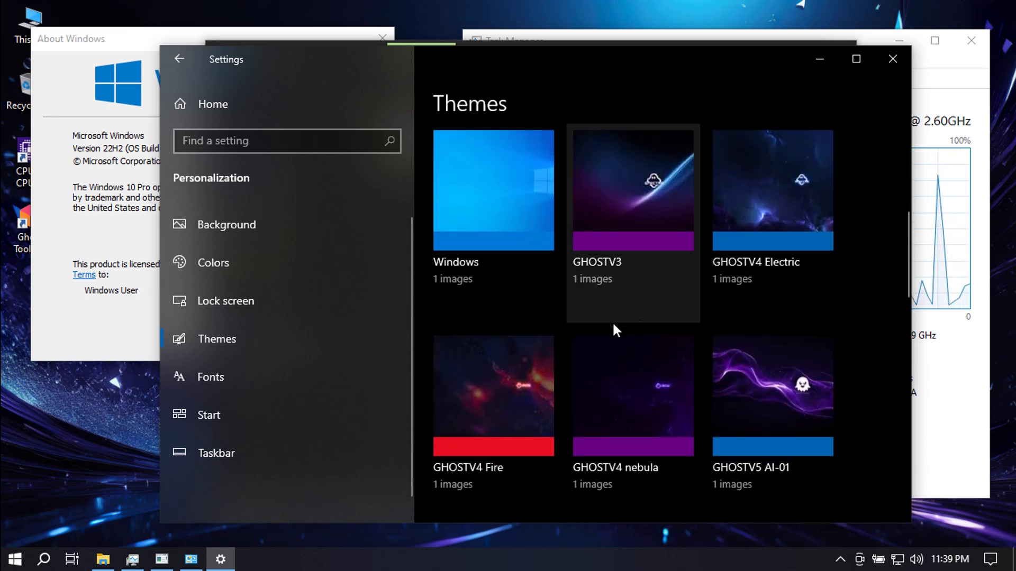
# - Open the Lock screen page of the Personalization settings and review all its options
pyautogui.click(240, 301)
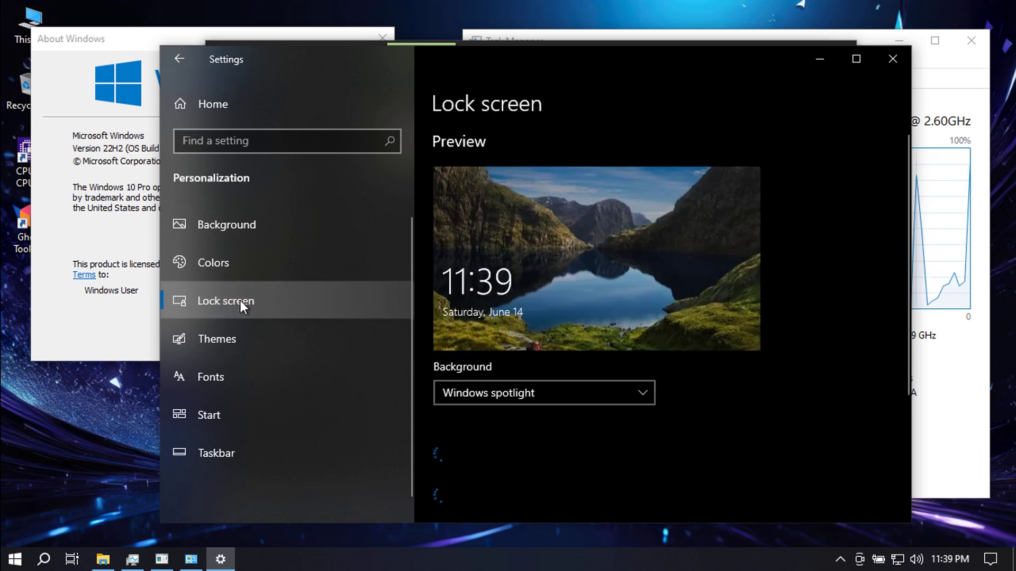
pyautogui.scroll(-5, 838, 285)
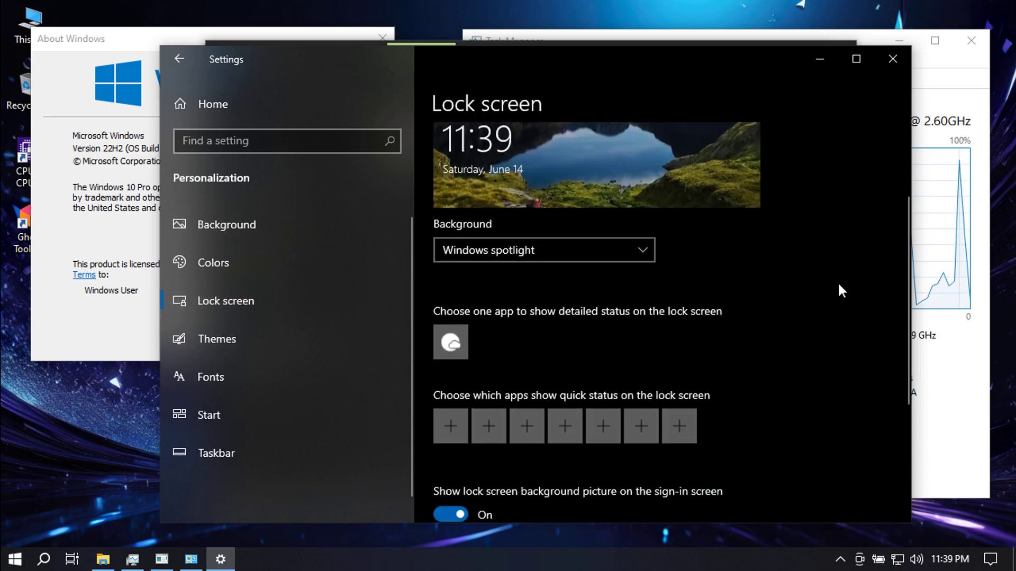
pyautogui.scroll(-3, 839, 285)
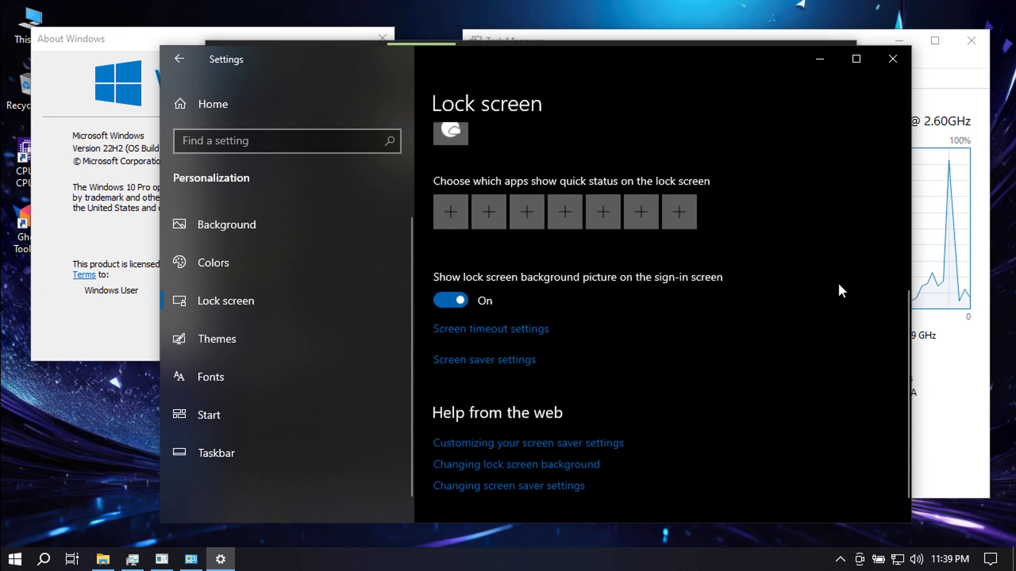
pyautogui.scroll(-1, 838, 285)
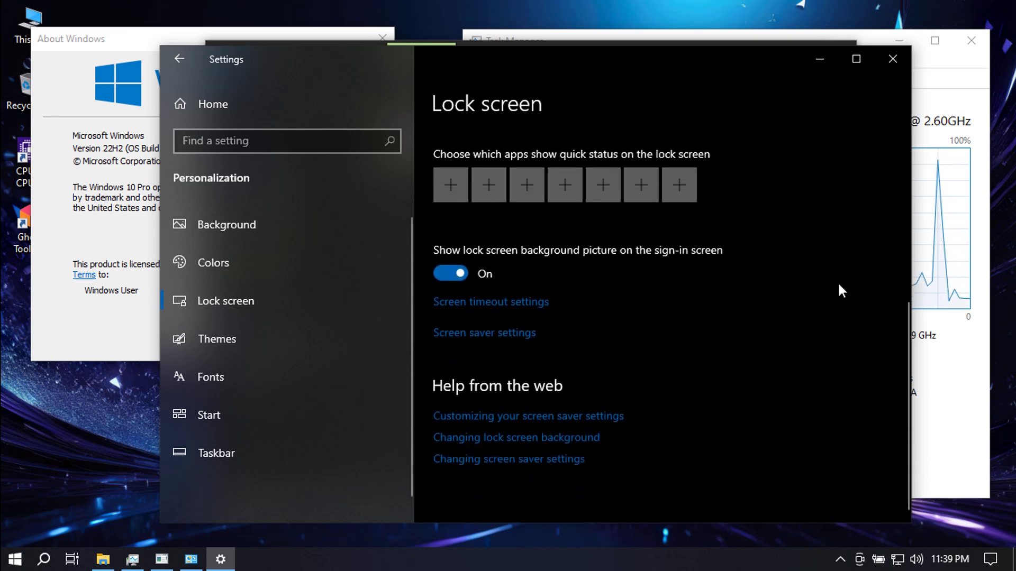
# - Open the screen saver settings, choose the Bubbles screen saver with a 5-minute wait and preview it
pyautogui.click(514, 333)
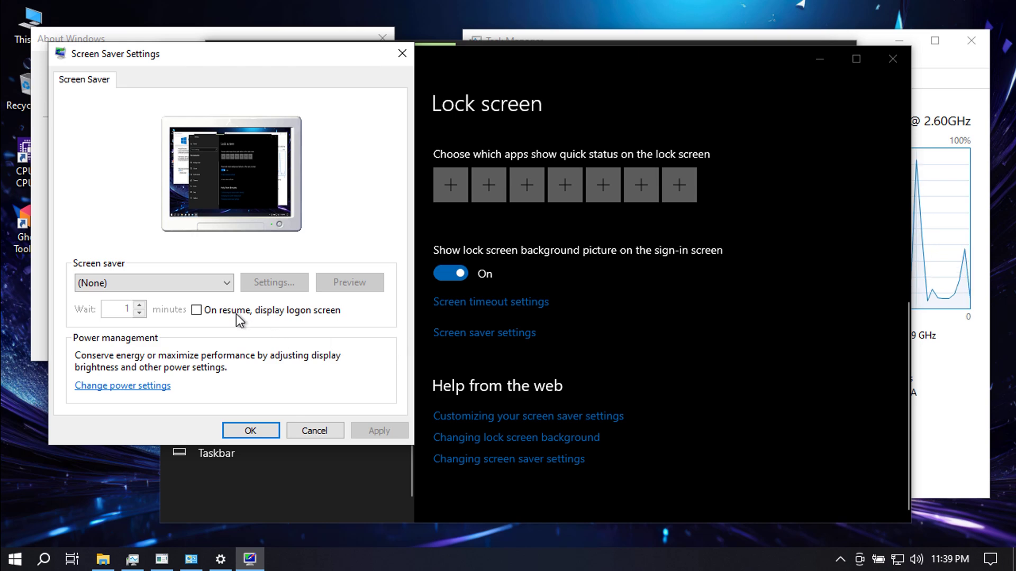
pyautogui.click(204, 282)
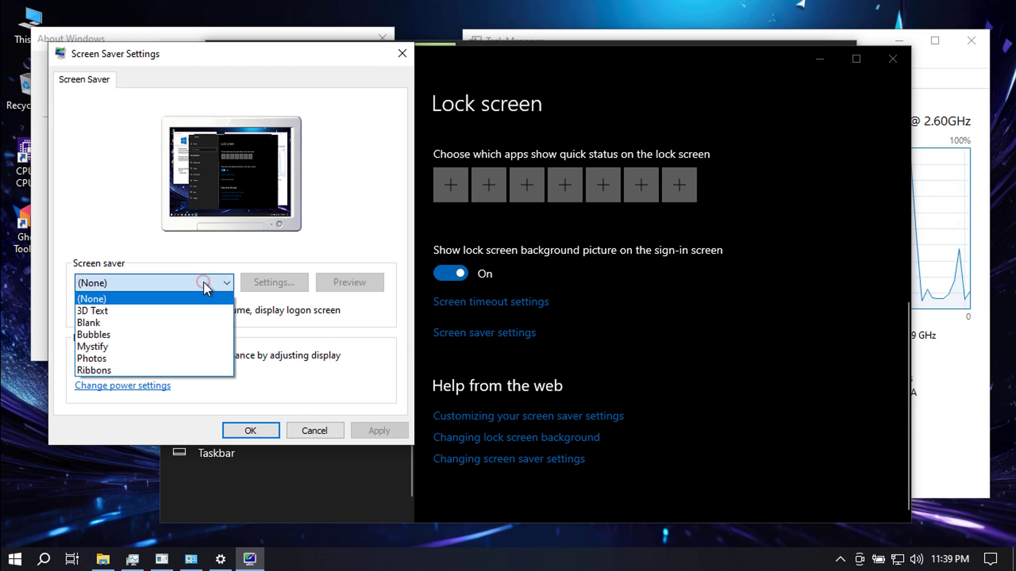
pyautogui.click(175, 334)
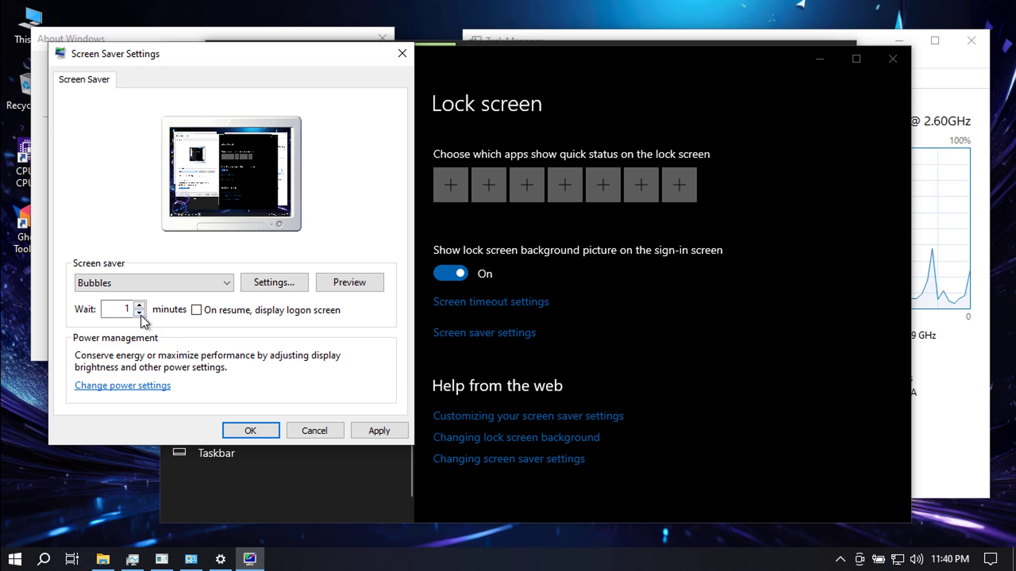
pyautogui.click(139, 314)
pyautogui.doubleClick(121, 307)
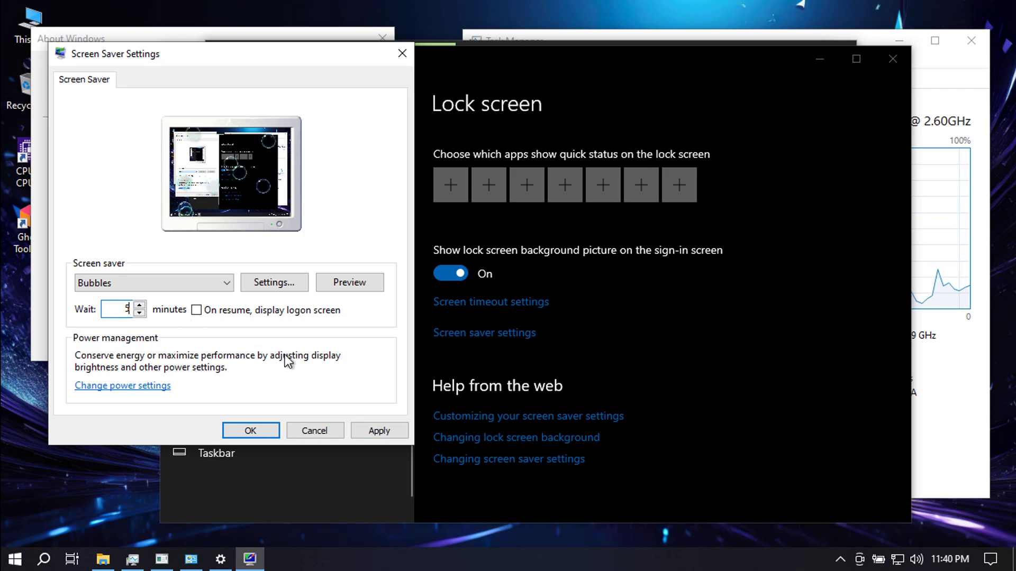
pyautogui.click(353, 284)
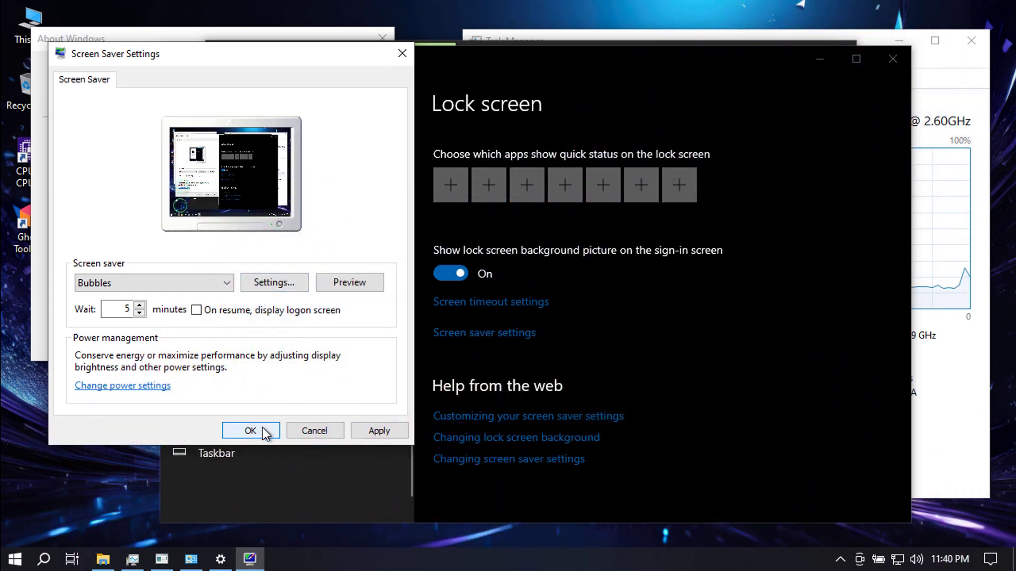
# - View all open windows in Task View, close it and bring Task Manager to the front to check CPU performance
pyautogui.click(72, 559)
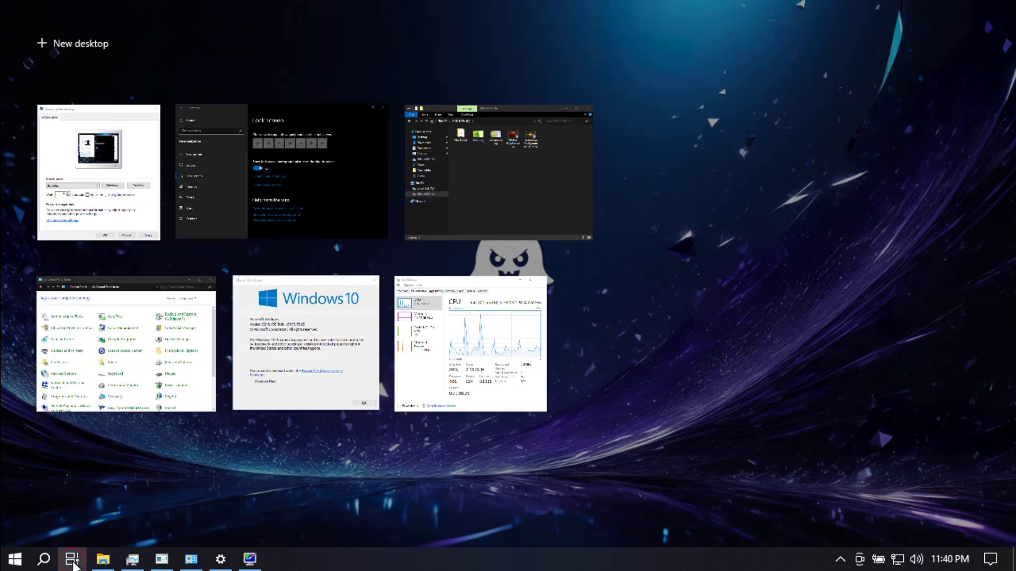
pyautogui.click(72, 559)
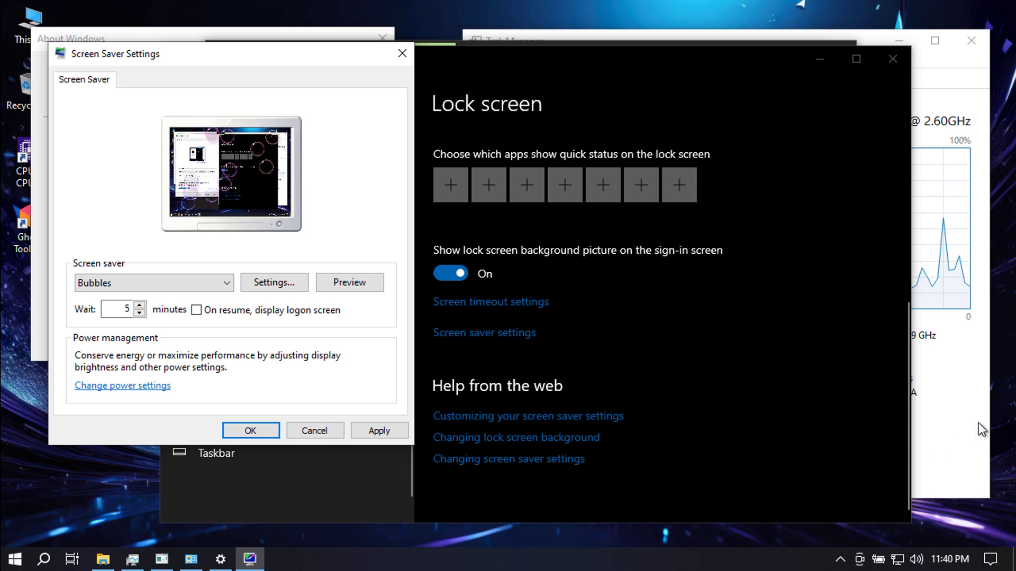
pyautogui.click(961, 430)
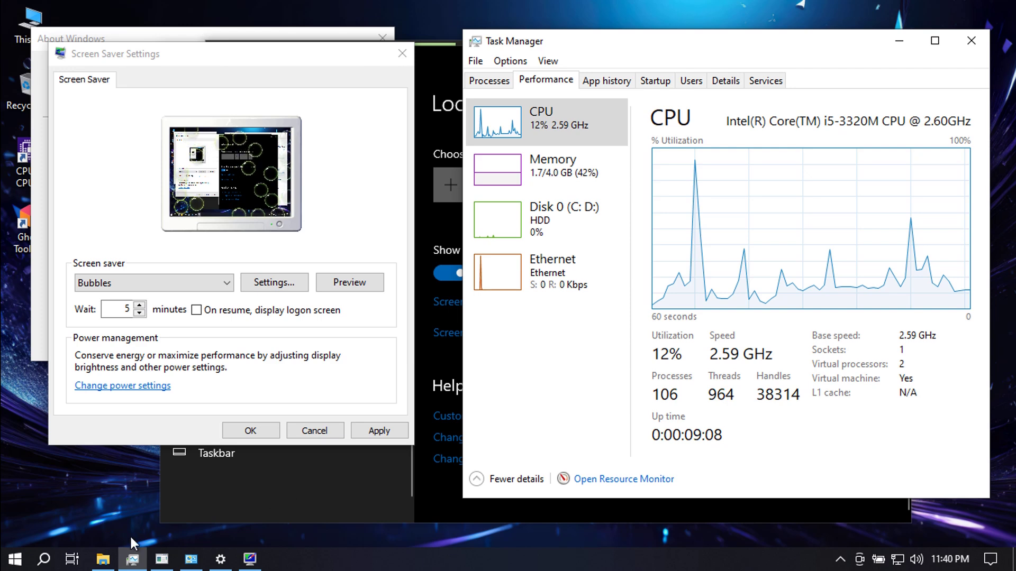
# - Play Motion Graphics.mp4 from DISK DATA (D:), move the player window aside and check the CPU load in Task Manager
pyautogui.click(102, 559)
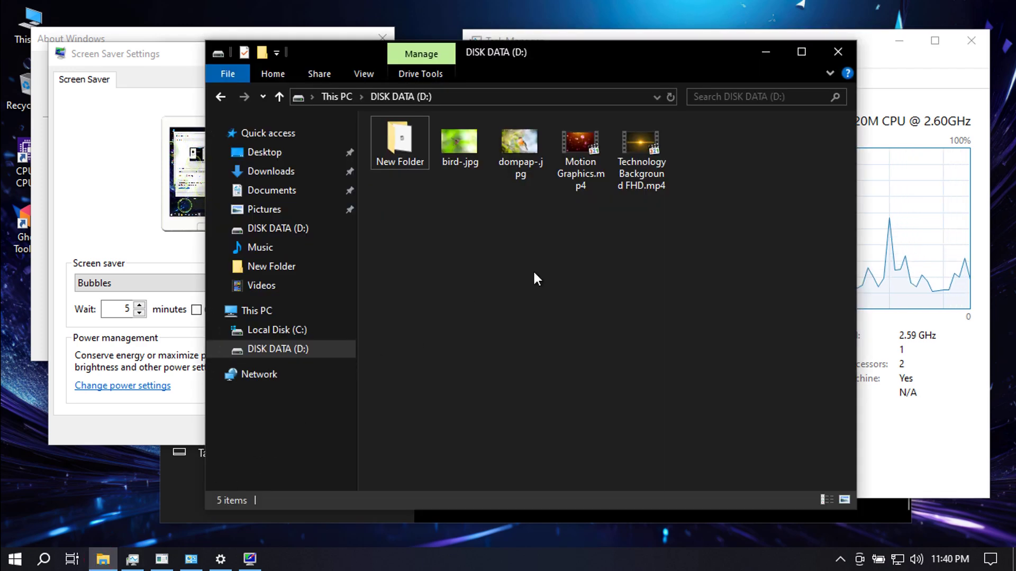
pyautogui.click(577, 170)
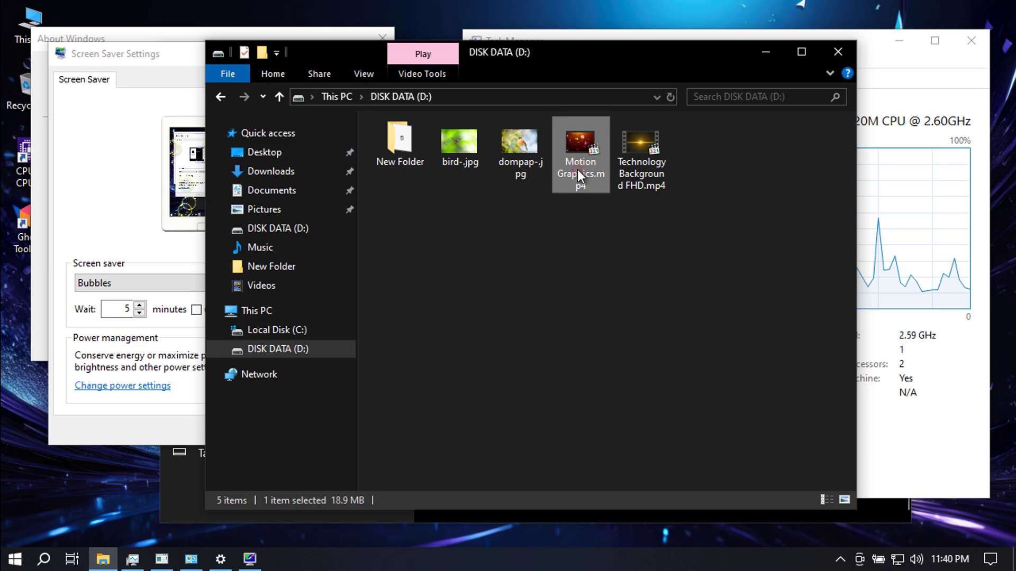
pyautogui.doubleClick(577, 171)
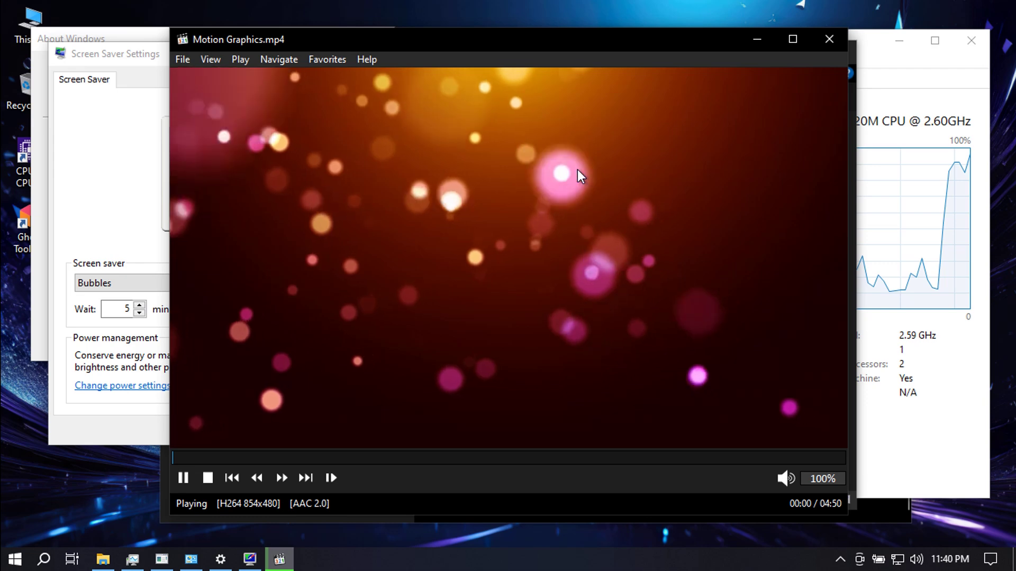
pyautogui.moveTo(493, 43); pyautogui.dragTo(359, 42)
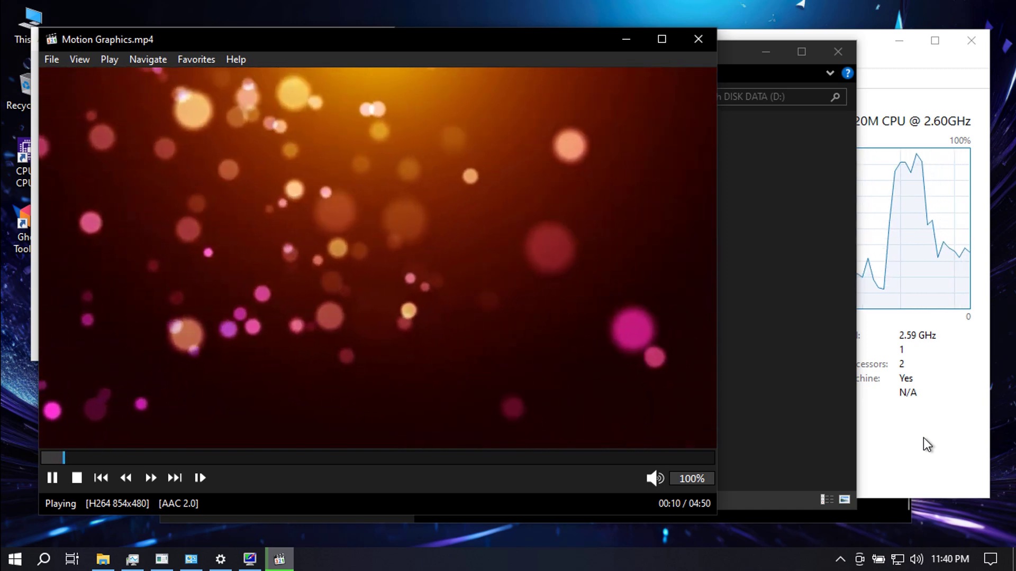
pyautogui.click(922, 437)
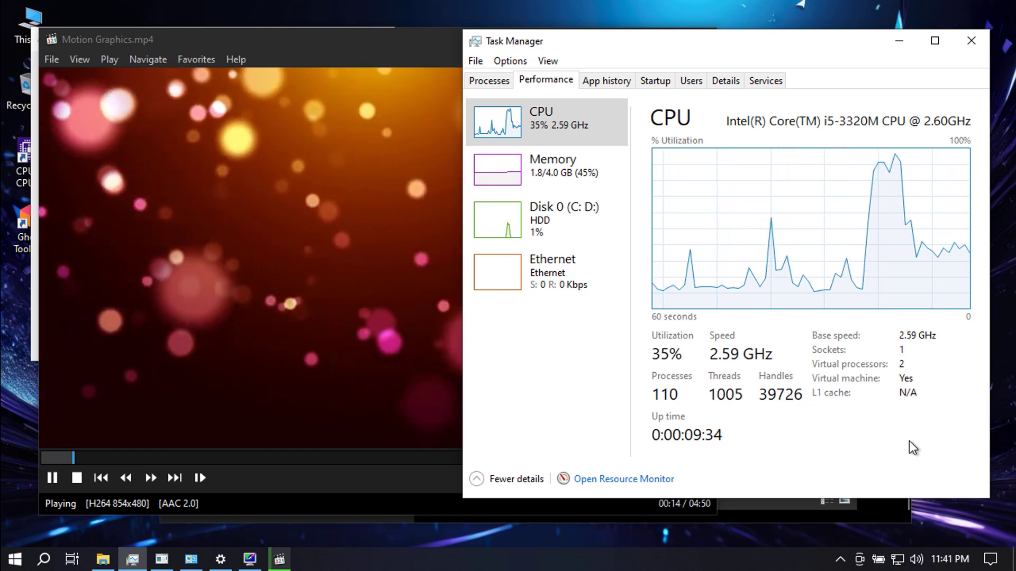
# - Play Technology Background FHD.mp4 from DISK DATA (D:) and return to the drive's folder window
pyautogui.click(109, 561)
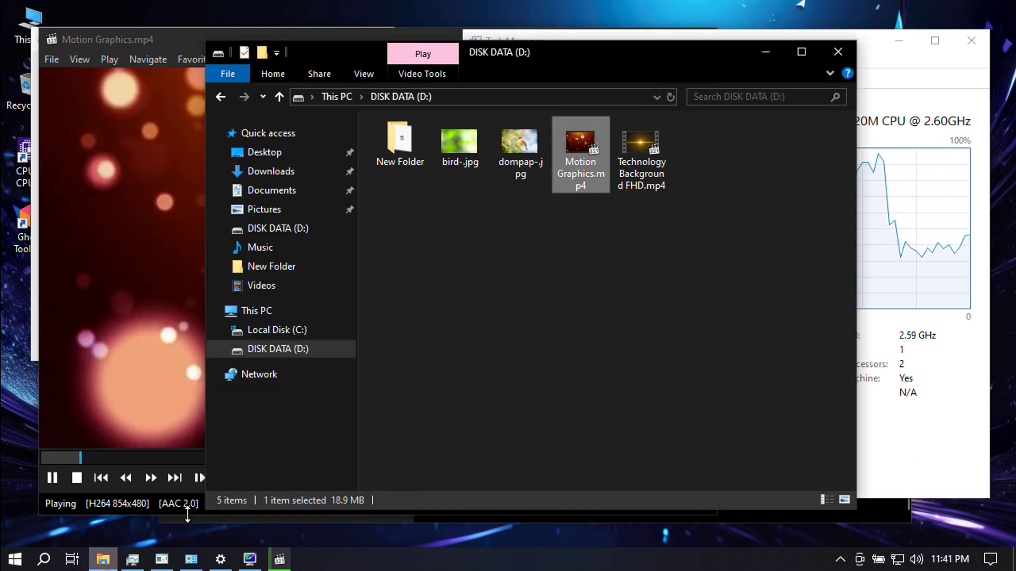
pyautogui.doubleClick(652, 161)
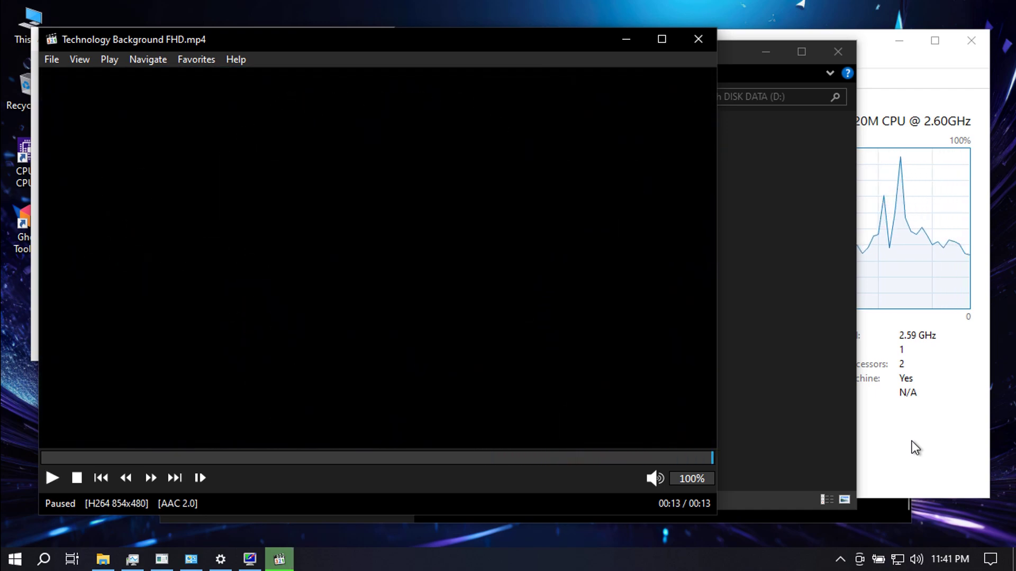
pyautogui.click(767, 405)
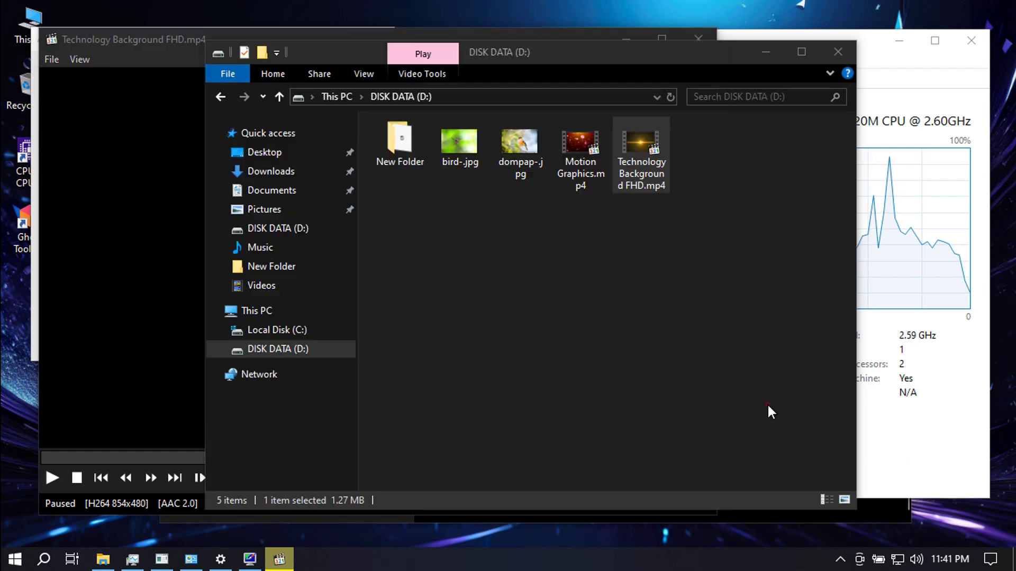
# - Play Motion Graphics.mp4 again from DISK DATA (D:) and bring Task Manager forward to check the CPU load
pyautogui.doubleClick(577, 172)
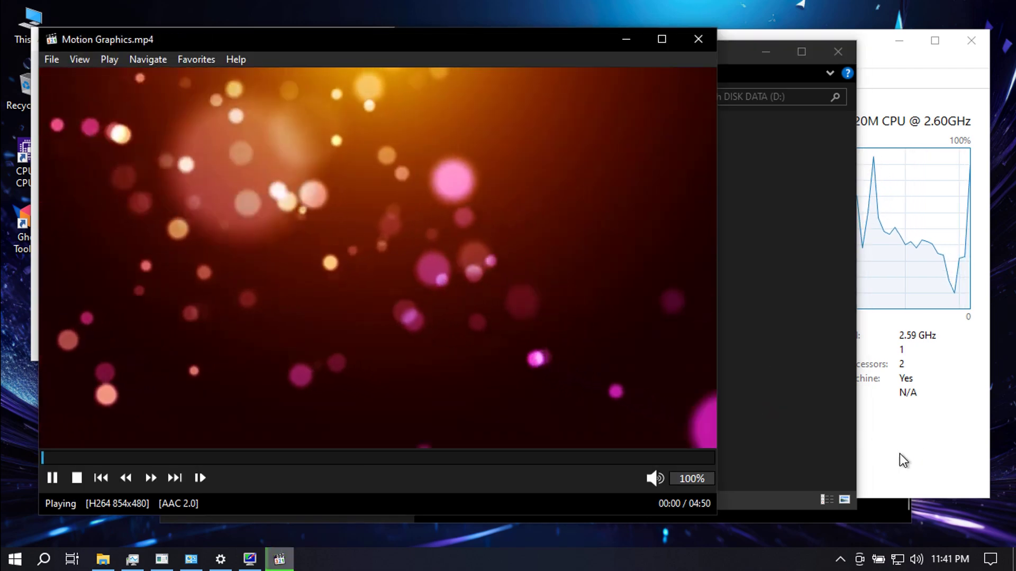
pyautogui.click(899, 454)
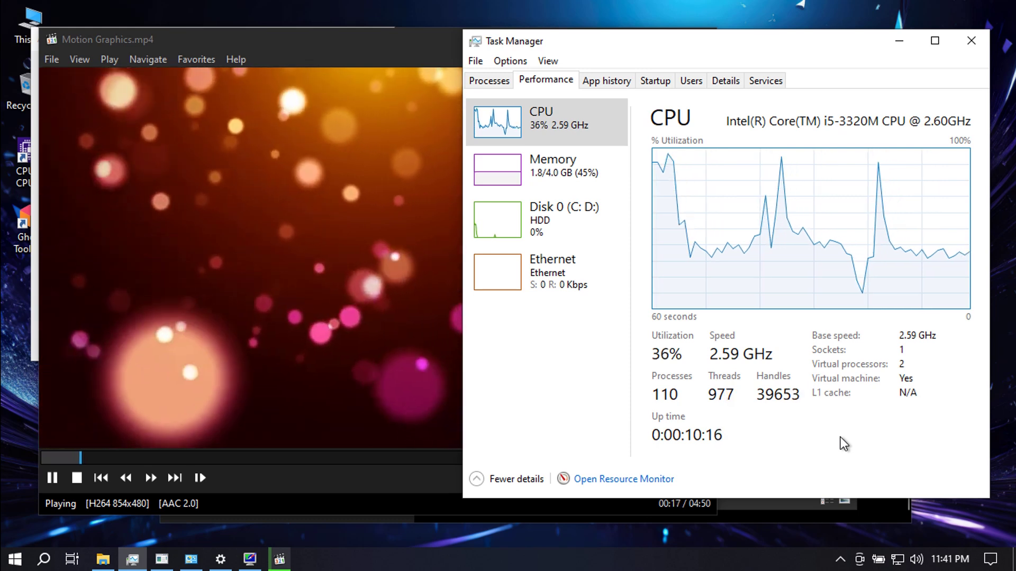
# - Close every open window except Task Manager from Task View, then switch back to Task Manager
pyautogui.click(72, 561)
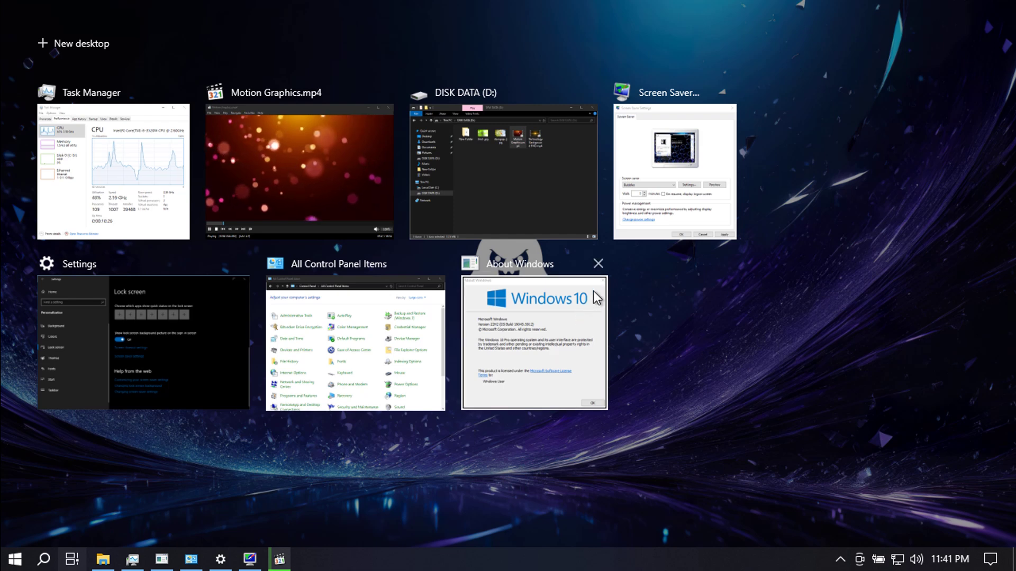
pyautogui.click(599, 263)
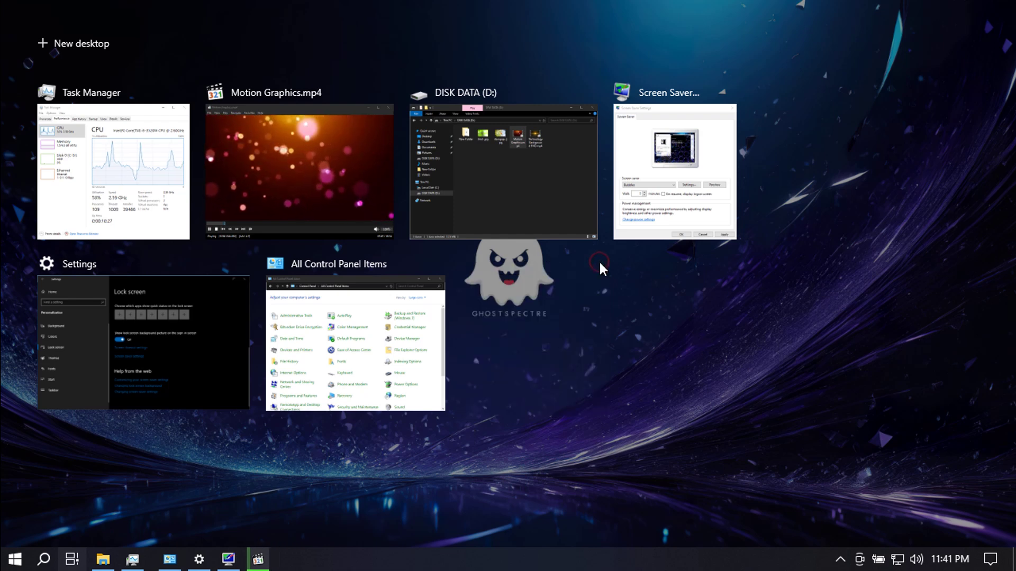
pyautogui.click(433, 267)
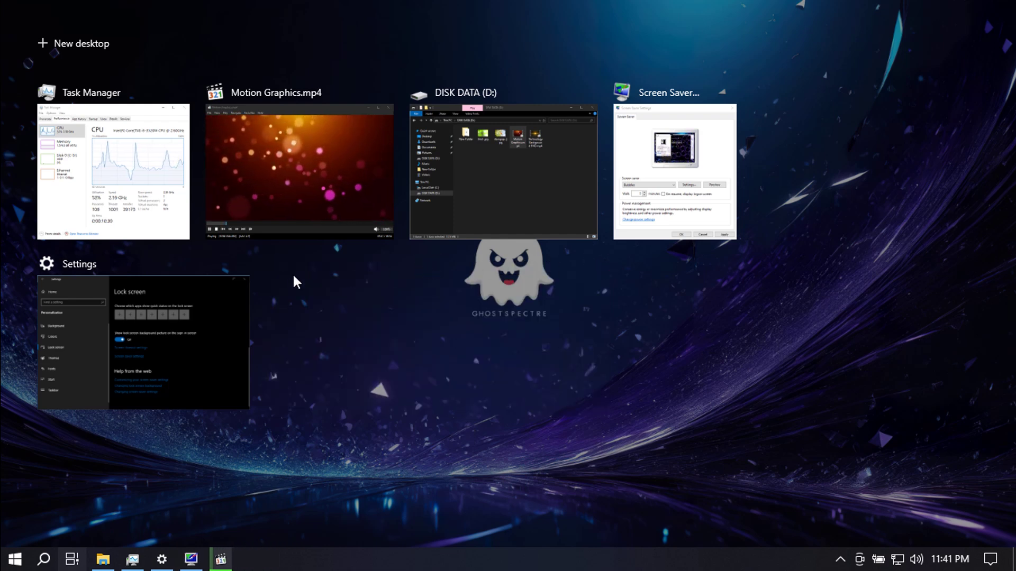
pyautogui.click(240, 264)
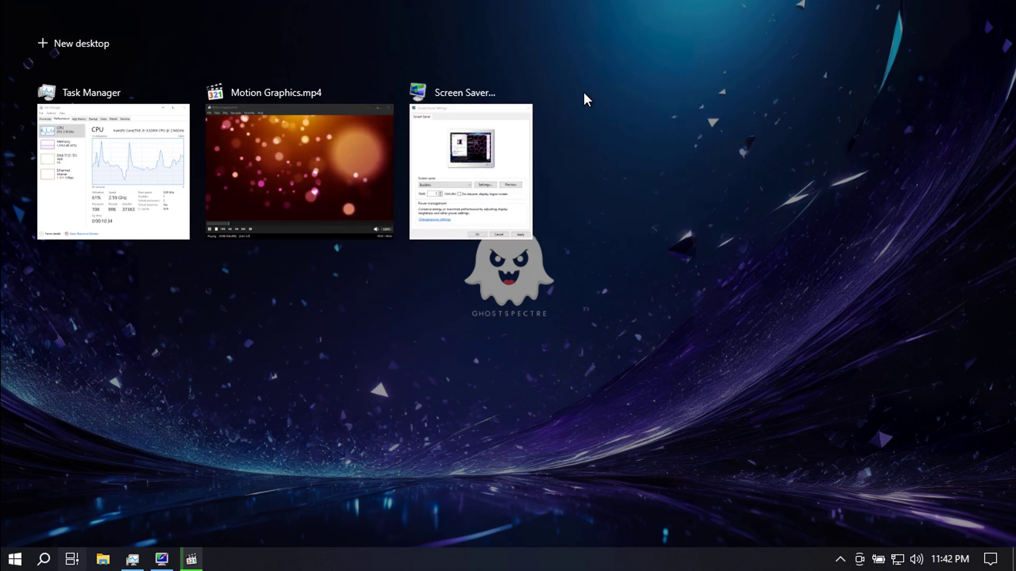
pyautogui.click(523, 93)
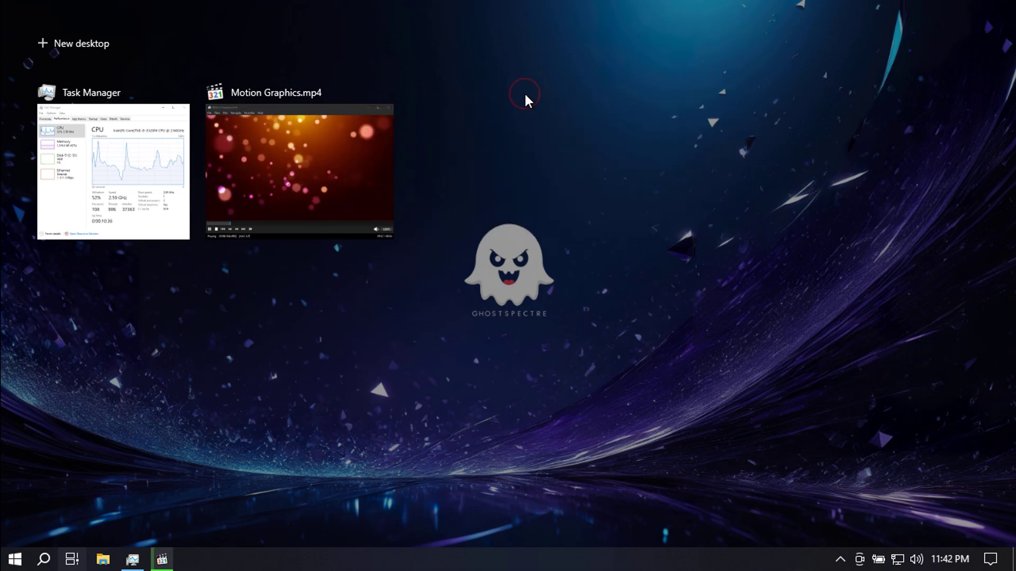
pyautogui.click(386, 96)
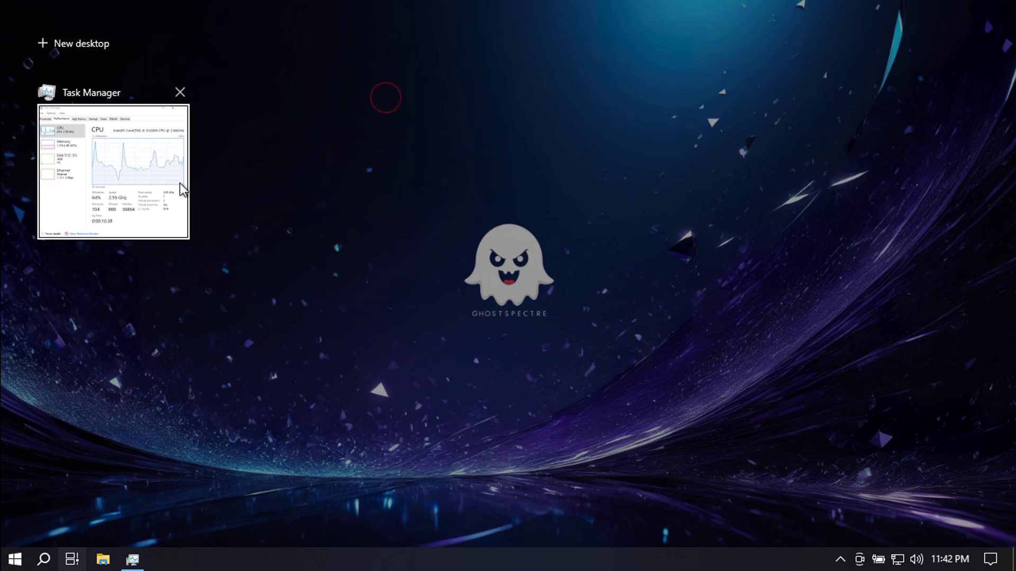
pyautogui.click(149, 191)
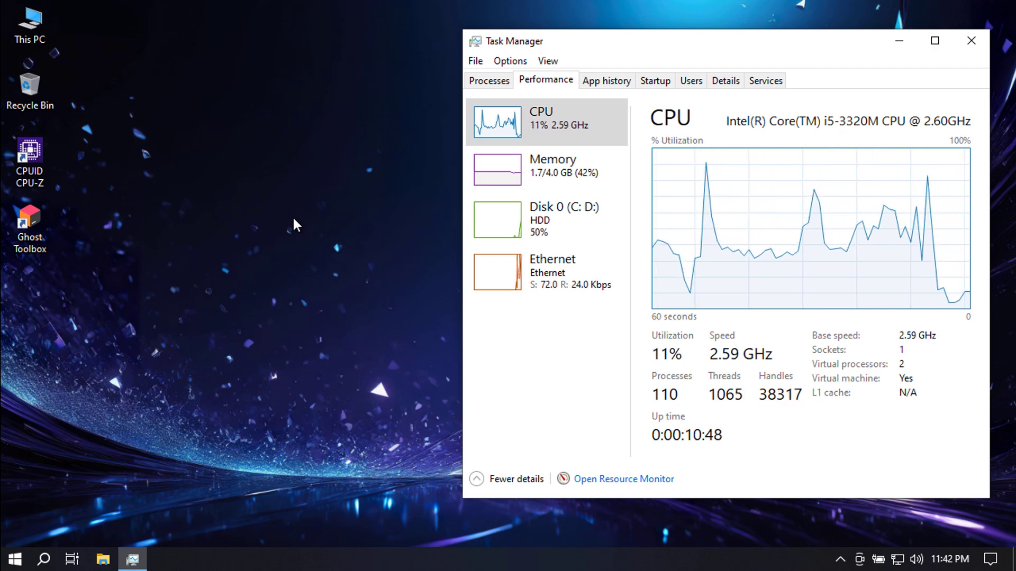
# - Display the memory graph, run Reduce Memory from the desktop's Ghost Mode options and check the CPU graph
pyautogui.click(550, 181)
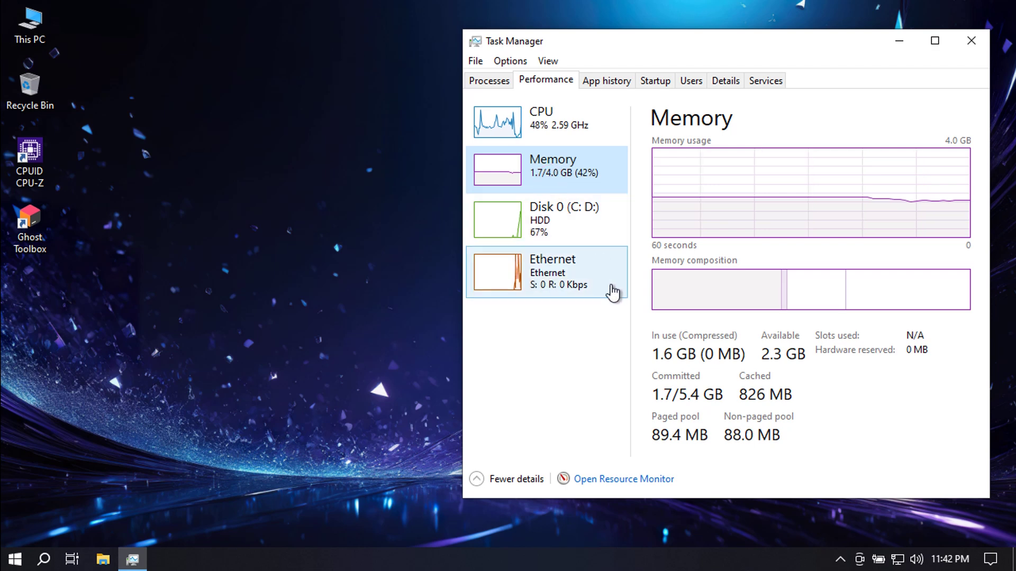
pyautogui.rightClick(186, 135)
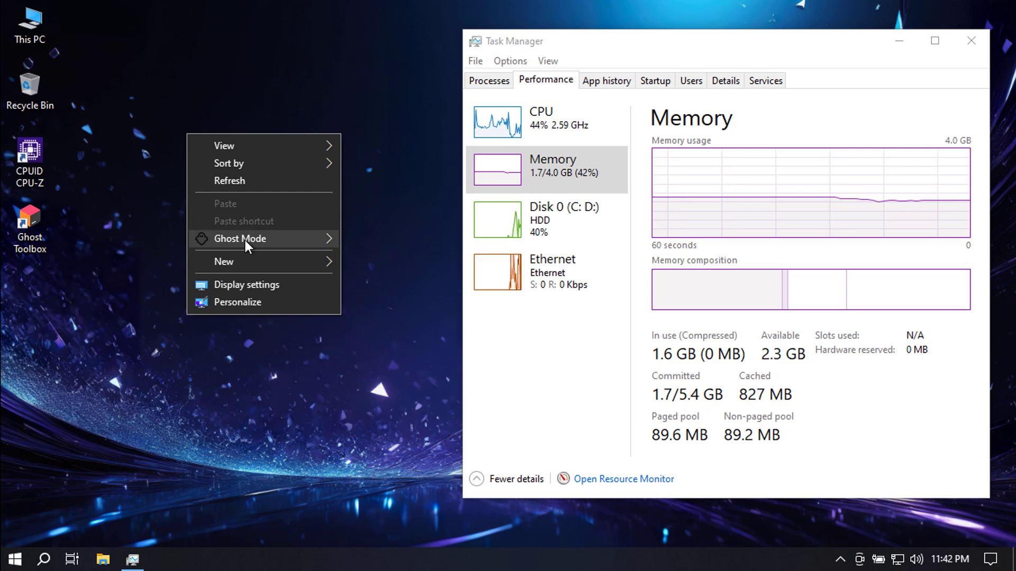
pyautogui.moveTo(246, 240)
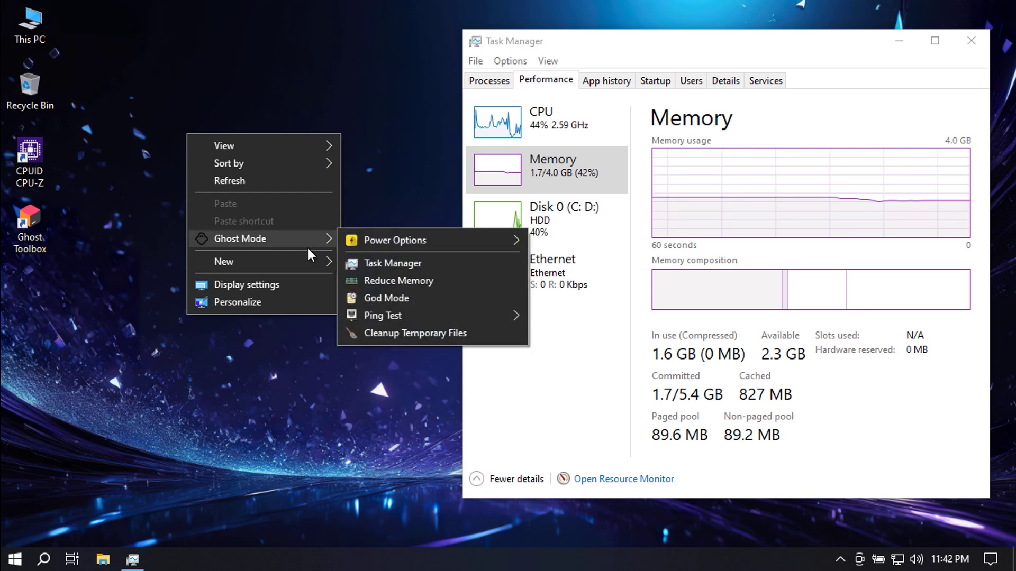
pyautogui.click(386, 280)
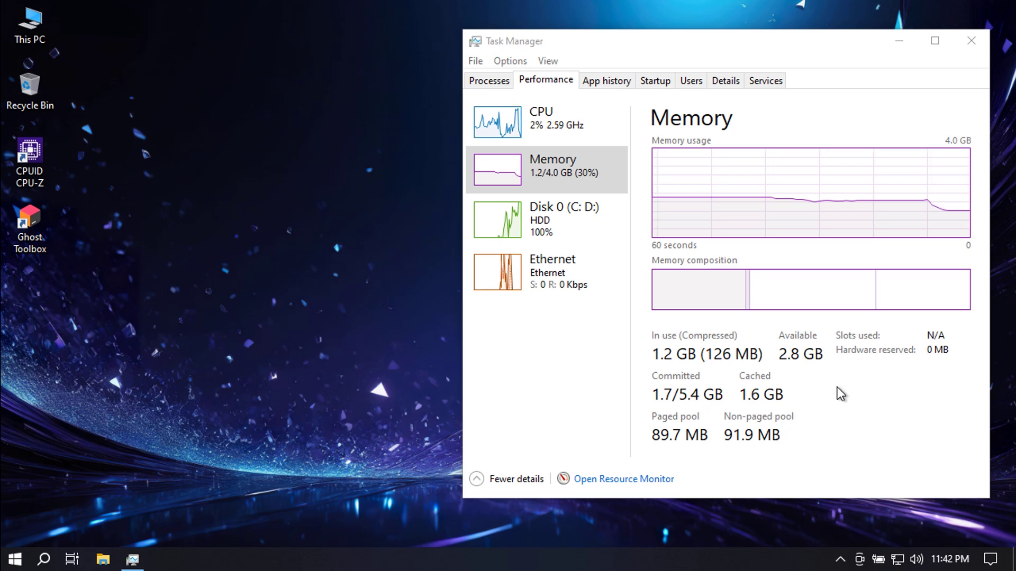
pyautogui.click(562, 126)
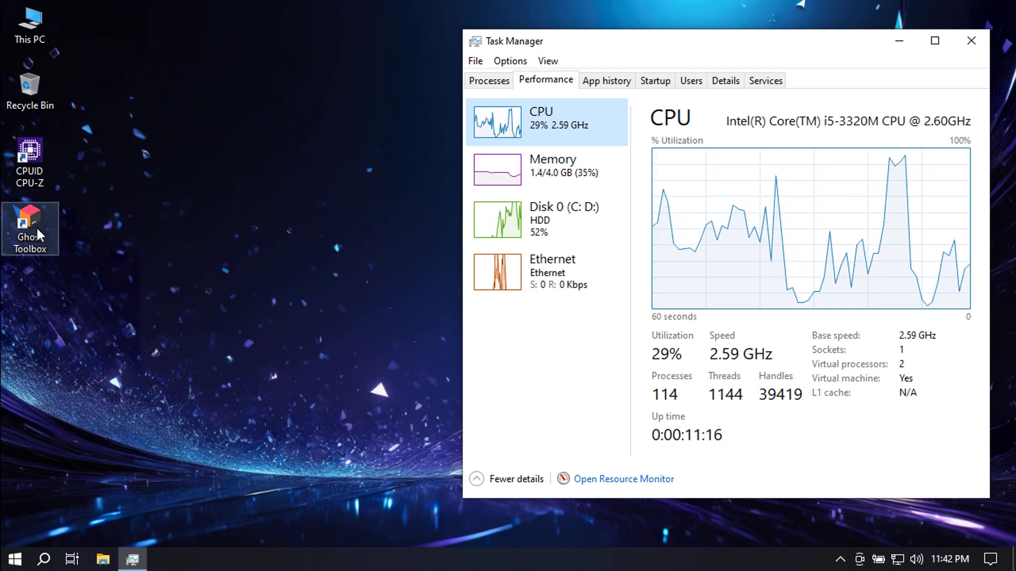
# - Minimize Task Manager, open CPU-Z from the desktop to view the processor details and close it
pyautogui.click(898, 41)
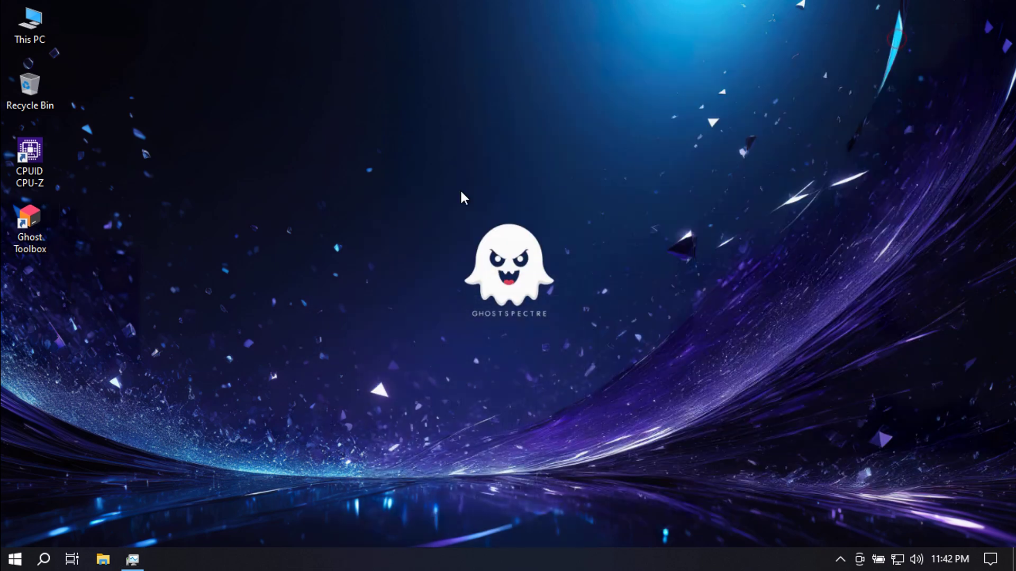
pyautogui.doubleClick(31, 159)
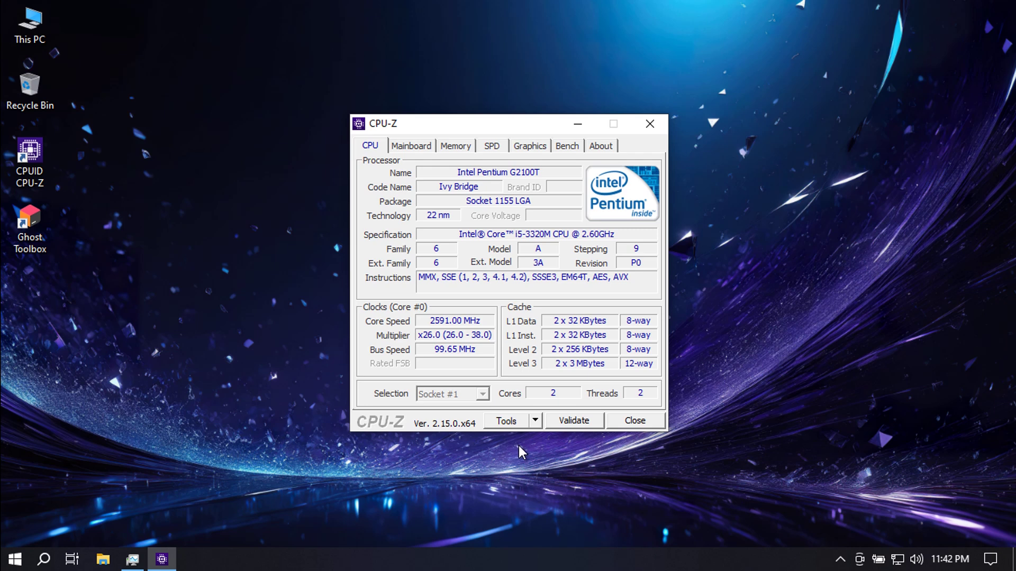
pyautogui.click(646, 425)
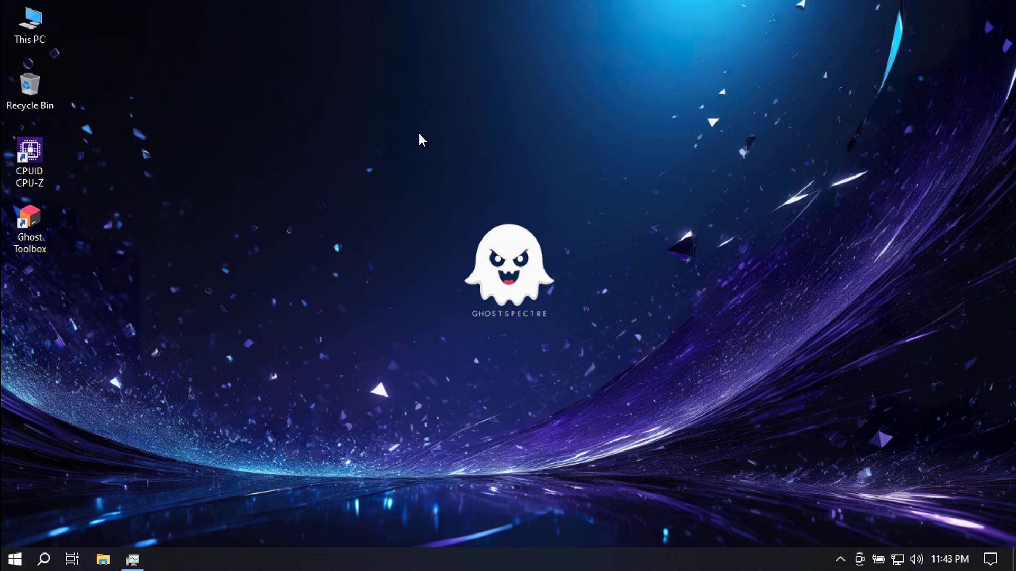
# - Launch Ghost Toolbox from the desktop and move its window up until the whole option list fits on screen
pyautogui.doubleClick(37, 223)
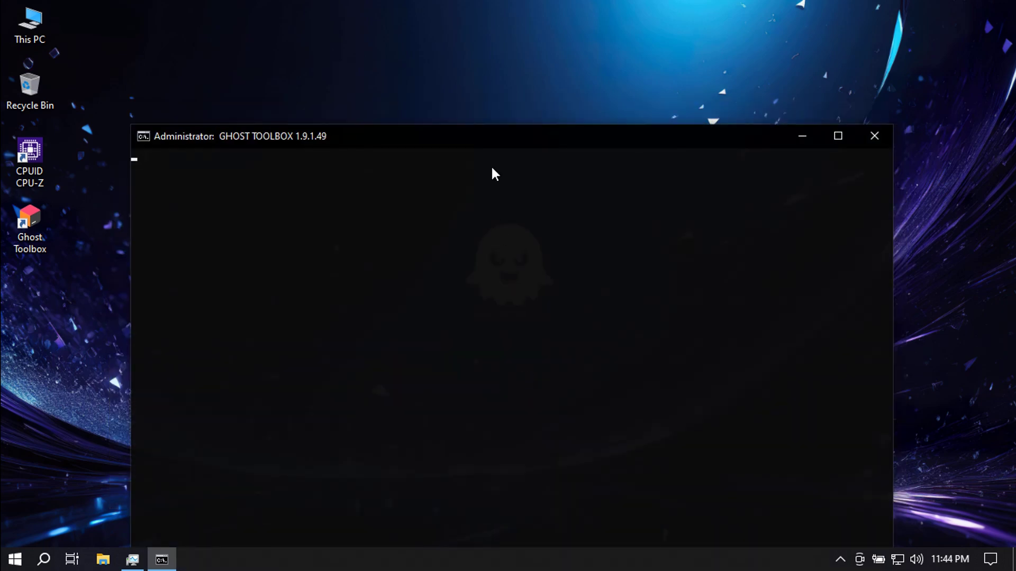
pyautogui.moveTo(491, 134); pyautogui.dragTo(496, 31)
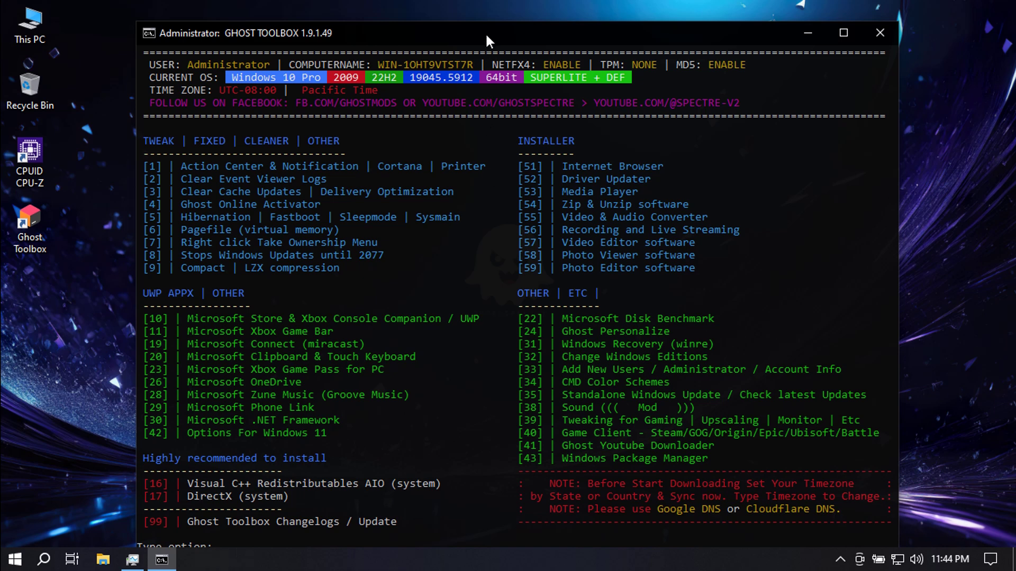
pyautogui.moveTo(486, 36); pyautogui.dragTo(486, 22)
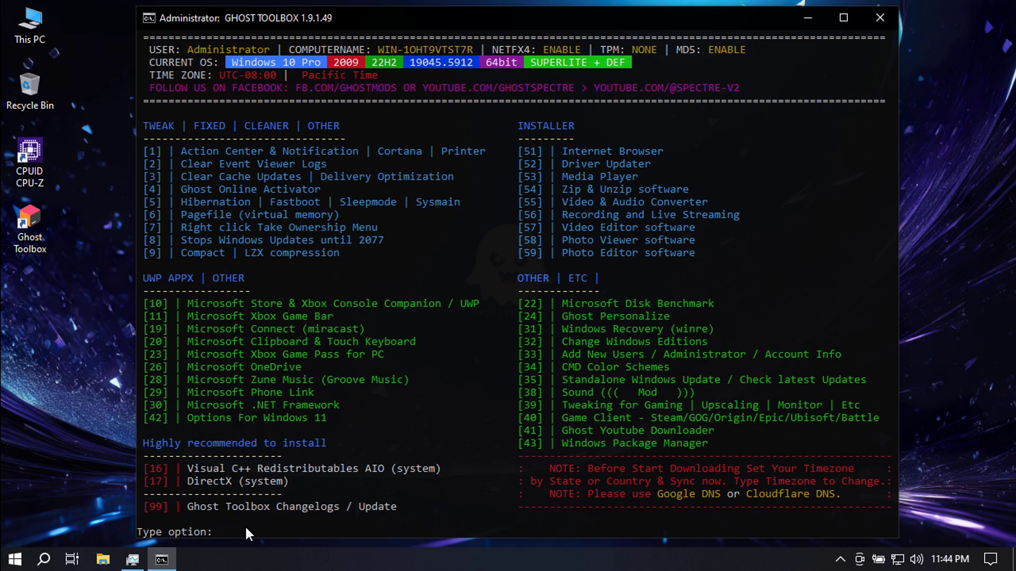
# - Enable the Print Spooler for Printer service through Ghost Toolbox's Action Center & Notification, Cortana and Printer option
pyautogui.press('Return')
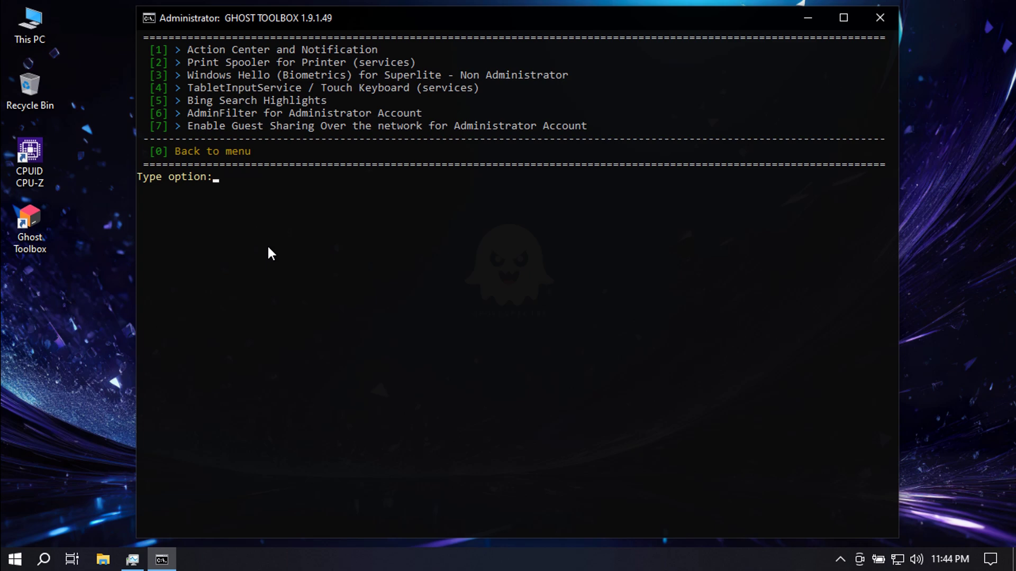
pyautogui.write('2')
pyautogui.press('Return')
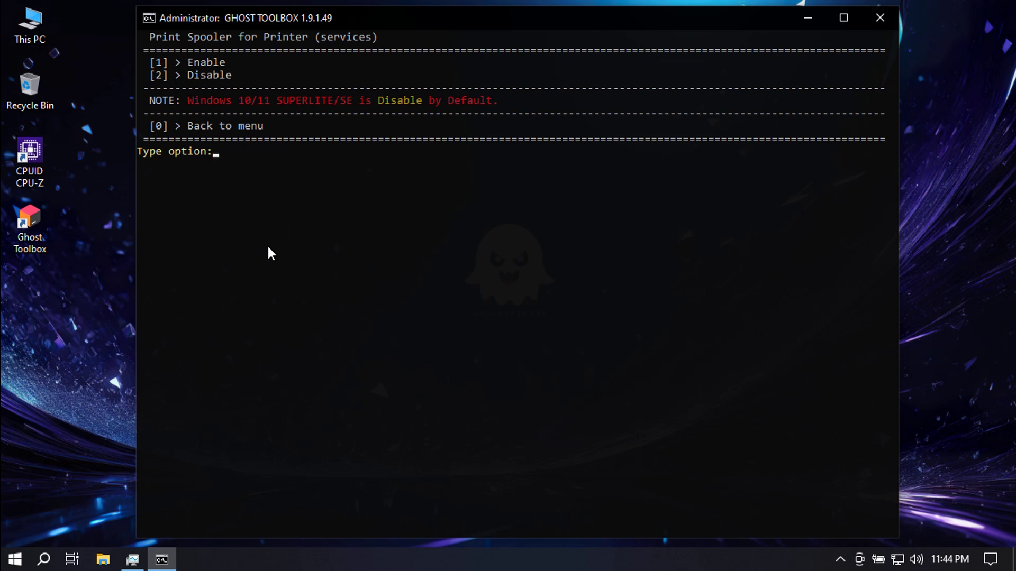
pyautogui.write('1')
pyautogui.press('Return')
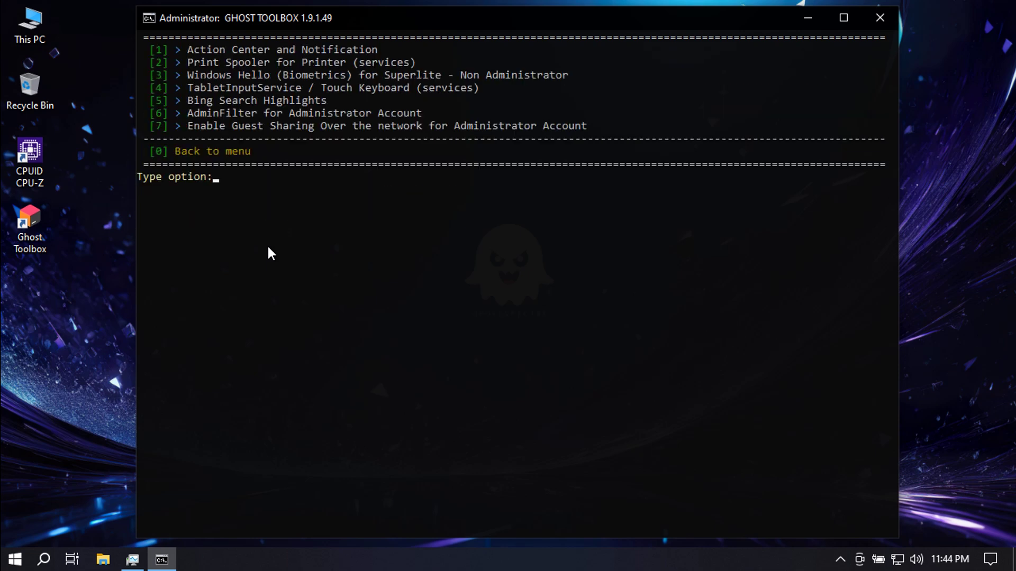
# - Return to the Ghost Toolbox main list and install Google Chrome, option 4 of the Internet Browser installers (51)
pyautogui.write('0')
pyautogui.press('Return')
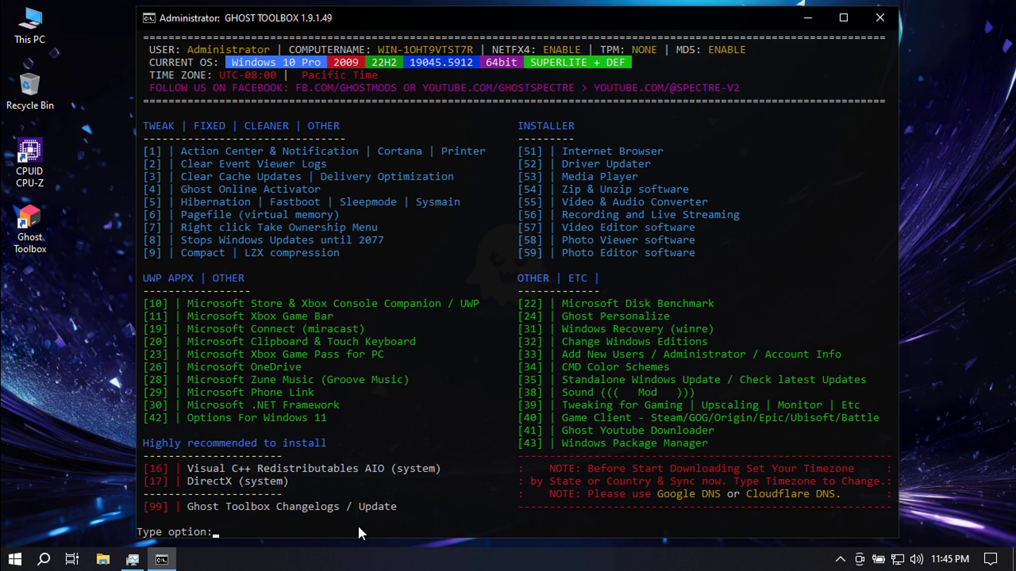
pyautogui.write('51')
pyautogui.press('Return')
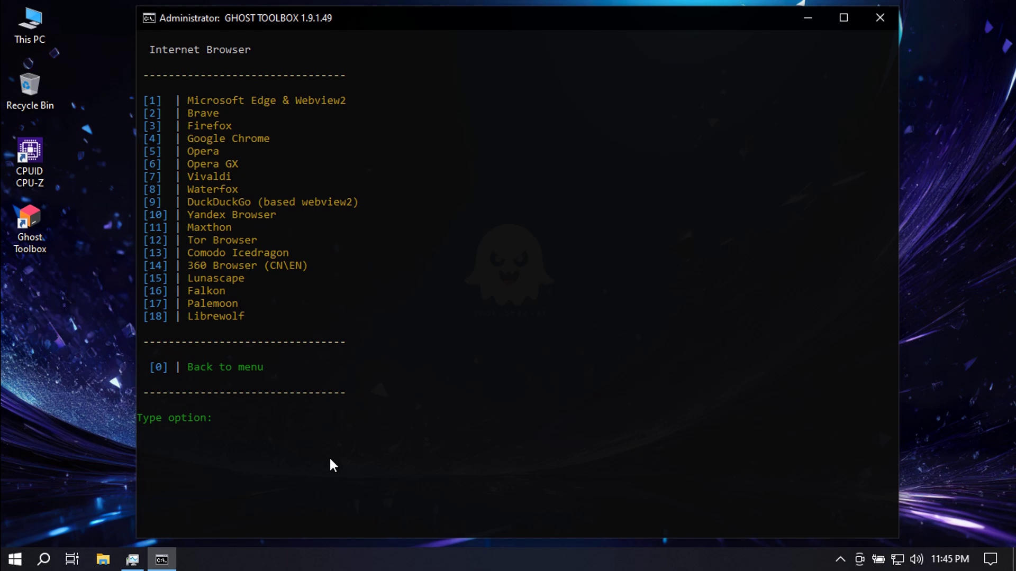
pyautogui.write('4')
pyautogui.press('Return')
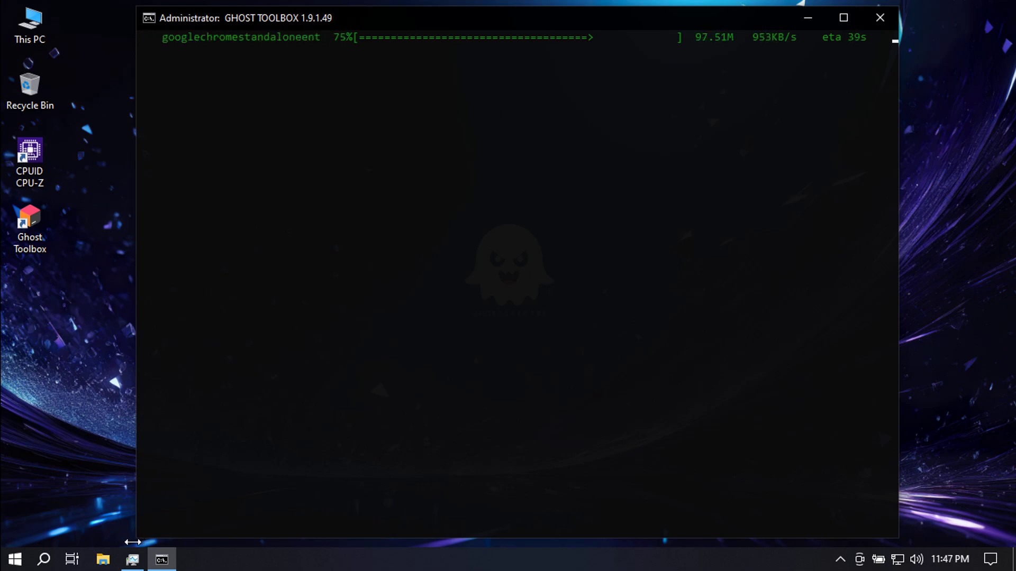
# - Check the CPU and Ethernet activity in Task Manager during the Chrome download, minimize it and close Ghost Toolbox after the installation
pyautogui.click(132, 560)
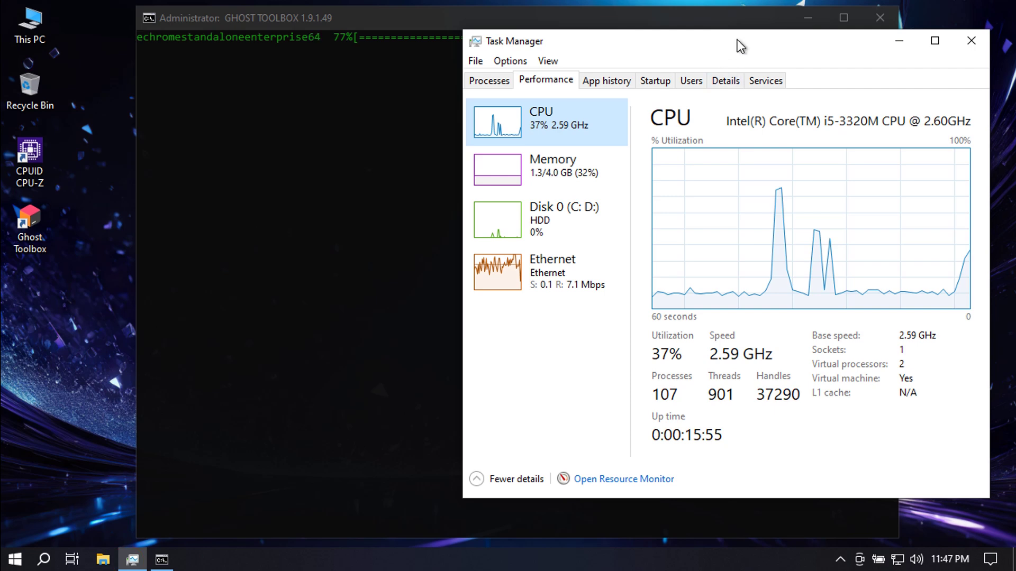
pyautogui.moveTo(737, 39); pyautogui.dragTo(553, 77)
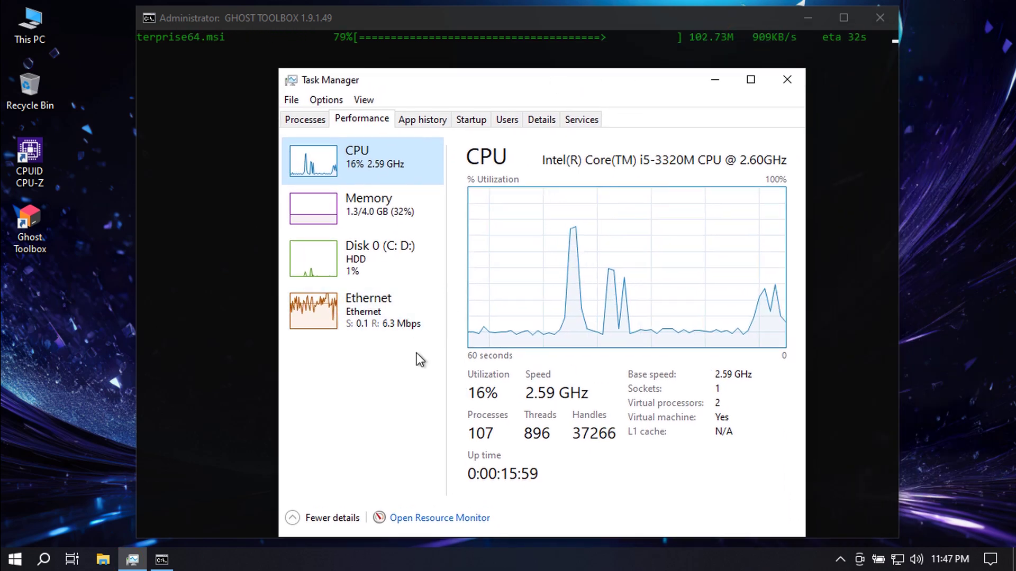
pyautogui.click(411, 322)
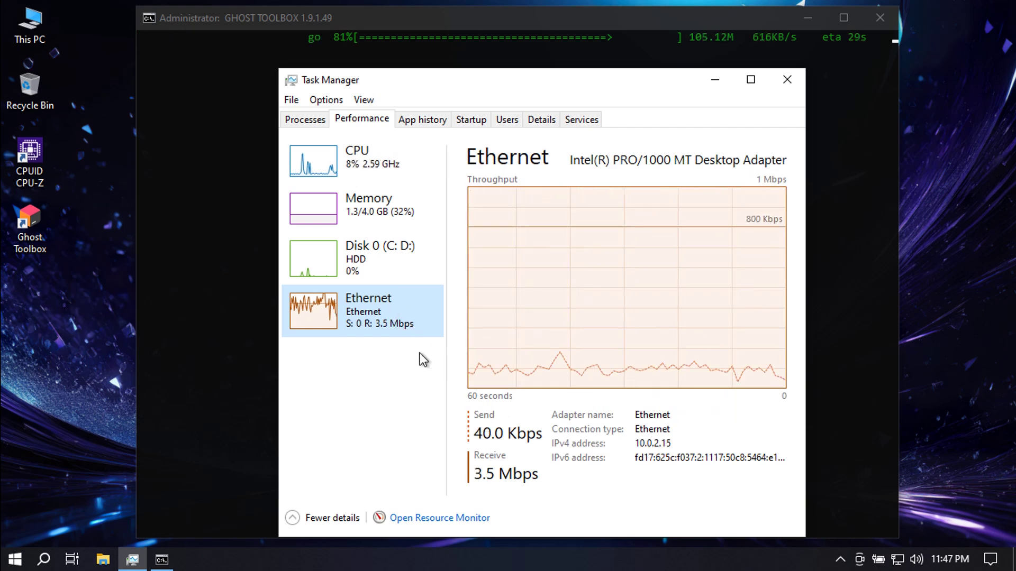
pyautogui.click(390, 161)
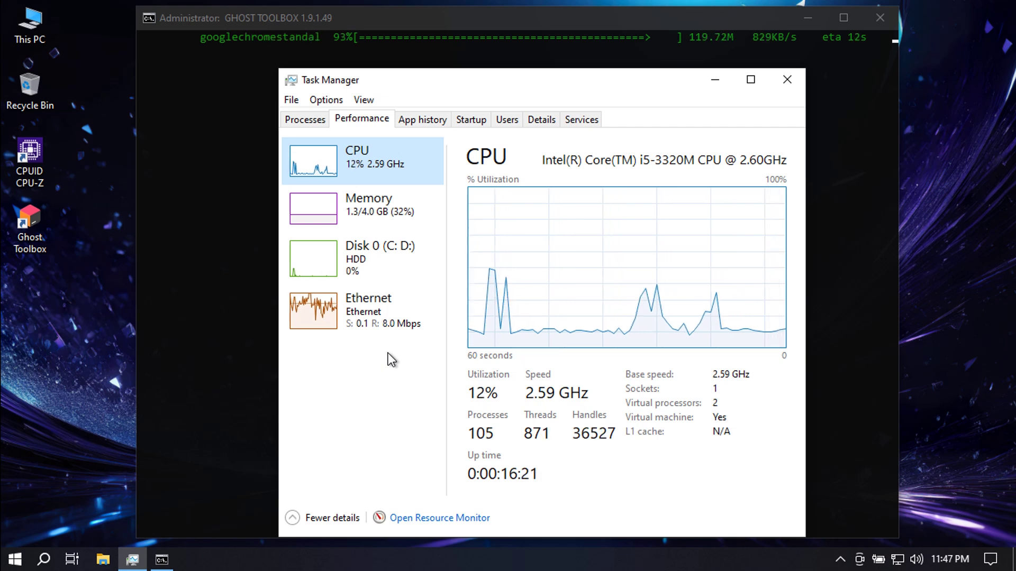
pyautogui.click(719, 83)
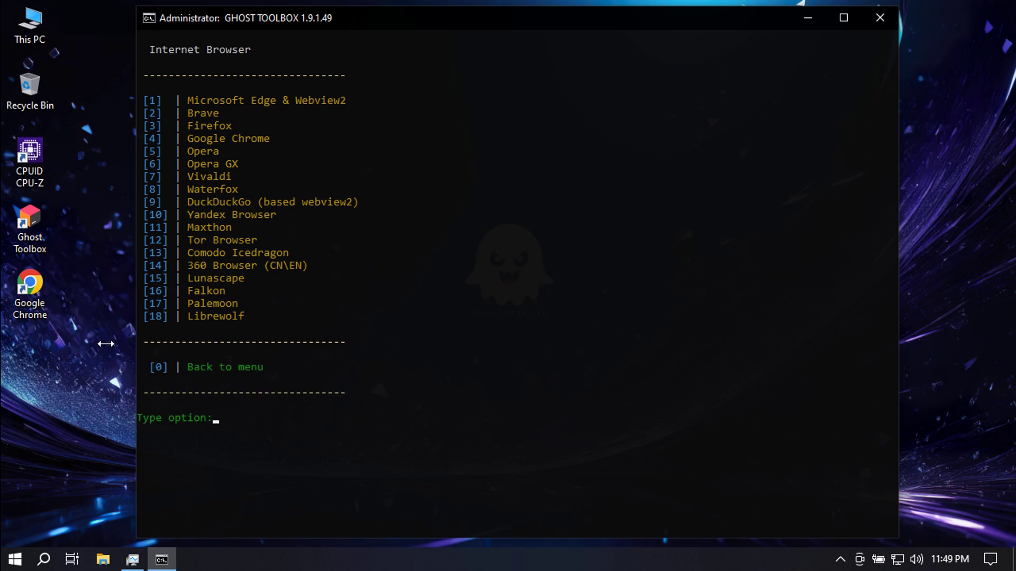
pyautogui.click(879, 19)
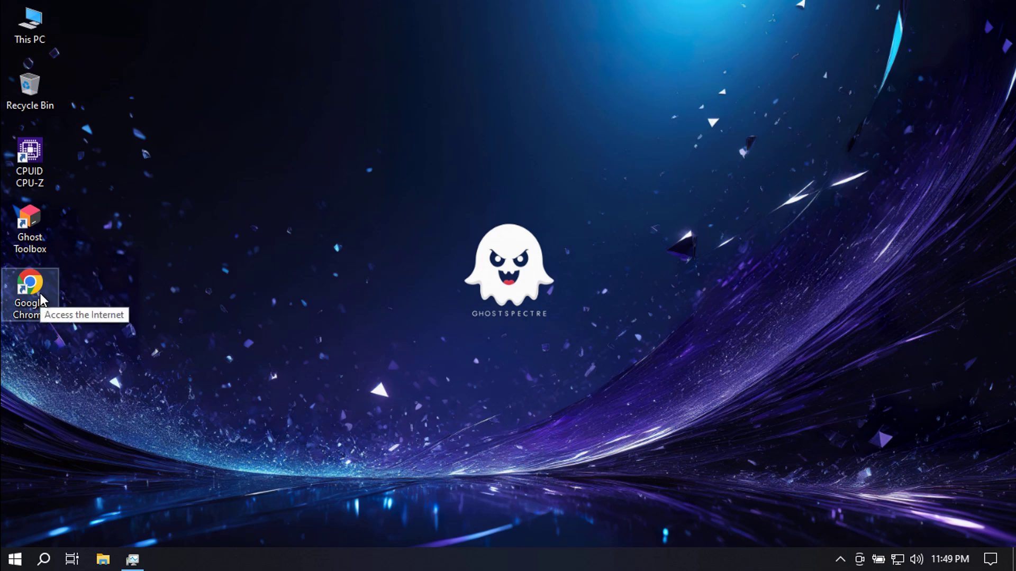
# - Pin the newly installed Google Chrome to the taskbar
pyautogui.click(15, 559)
pyautogui.click(154, 91)
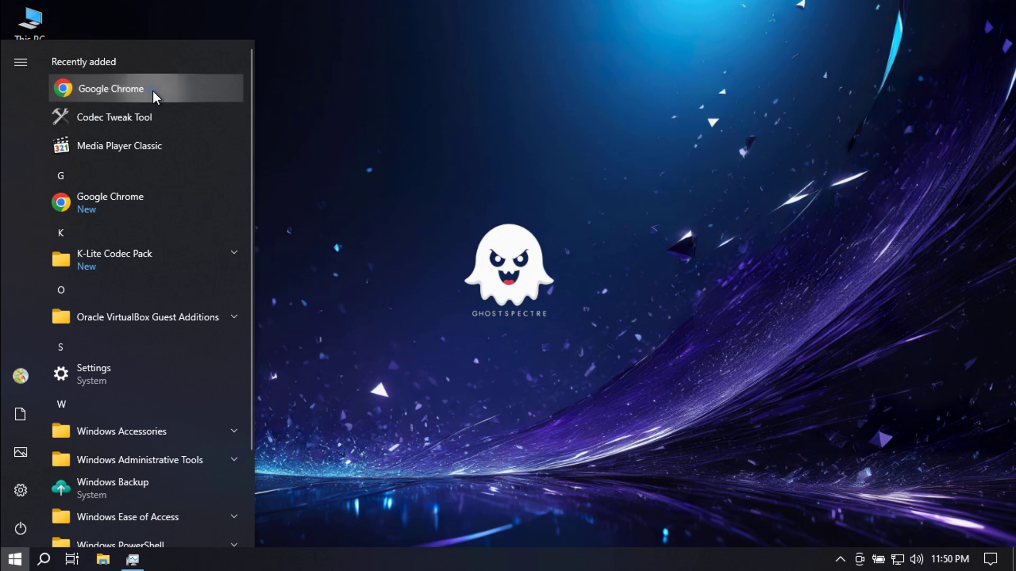
pyautogui.rightClick(153, 91)
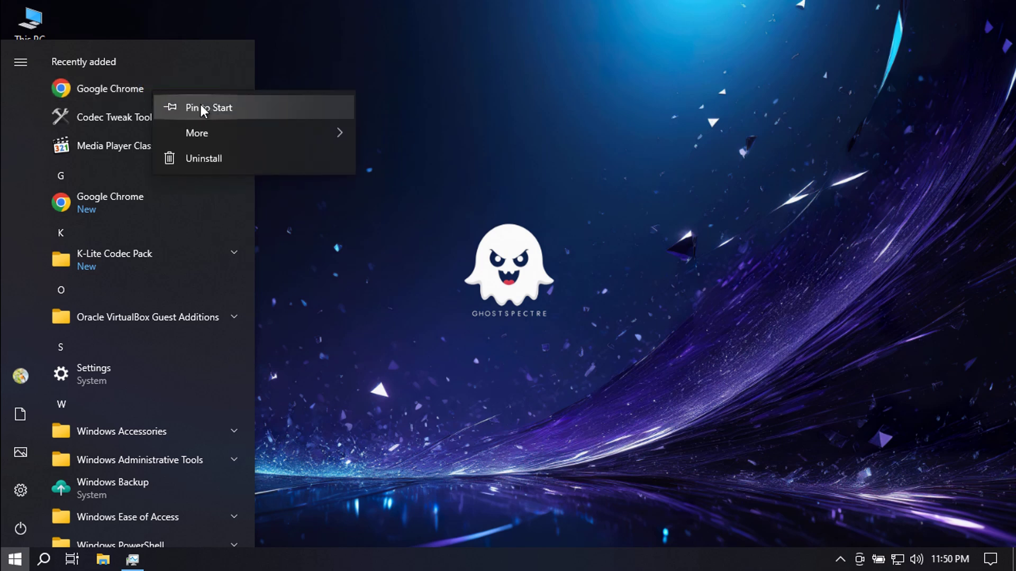
pyautogui.moveTo(290, 137)
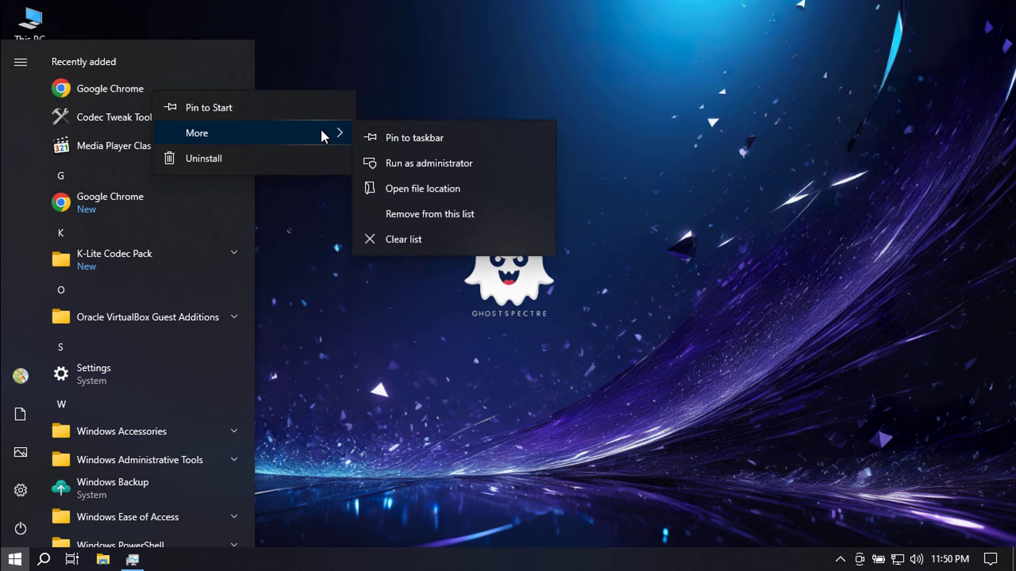
pyautogui.click(385, 134)
pyautogui.click(384, 130)
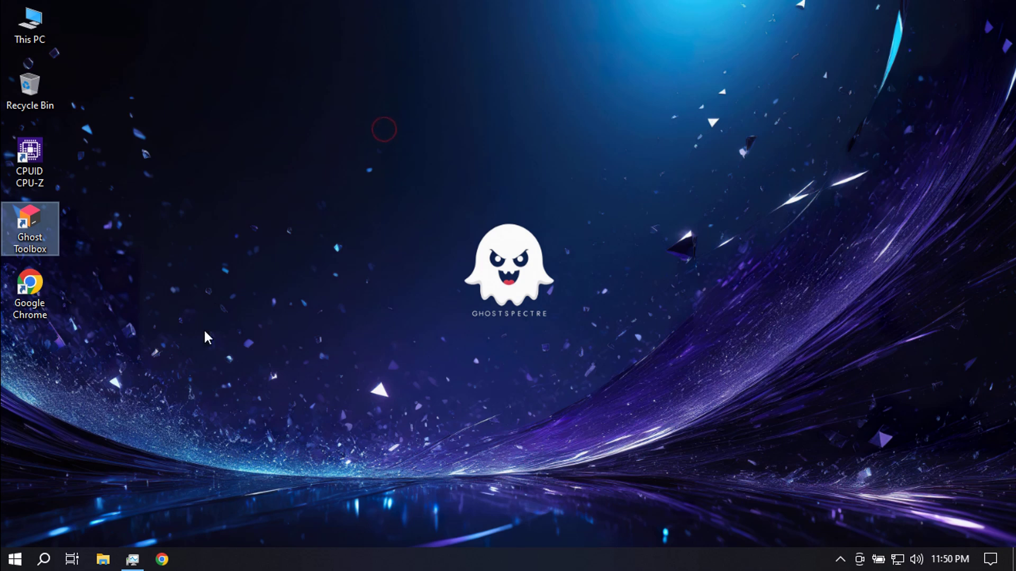
# - Launch Google Chrome, continue without signing in and choose to set it as the default browser
pyautogui.click(175, 444)
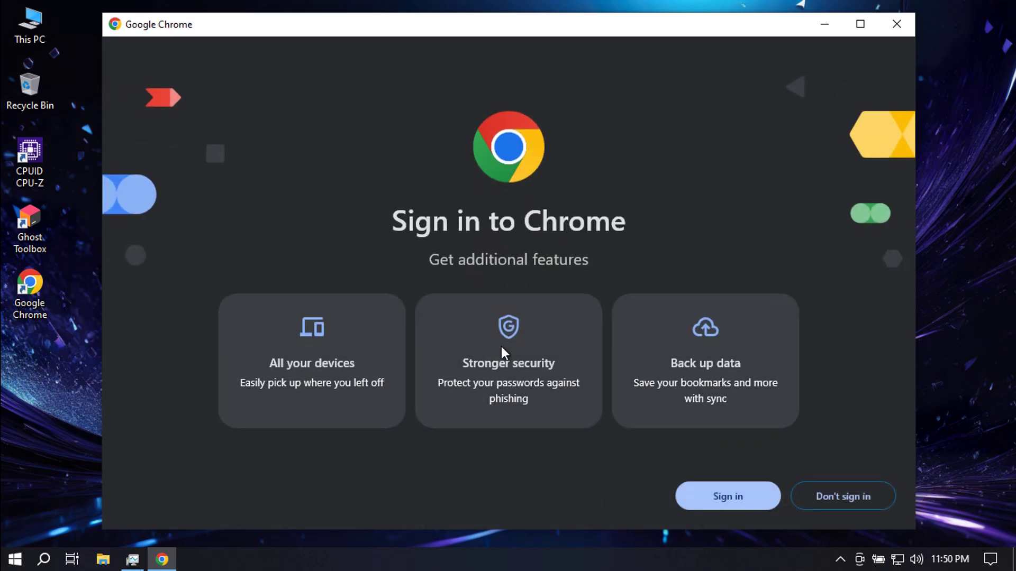
pyautogui.click(857, 501)
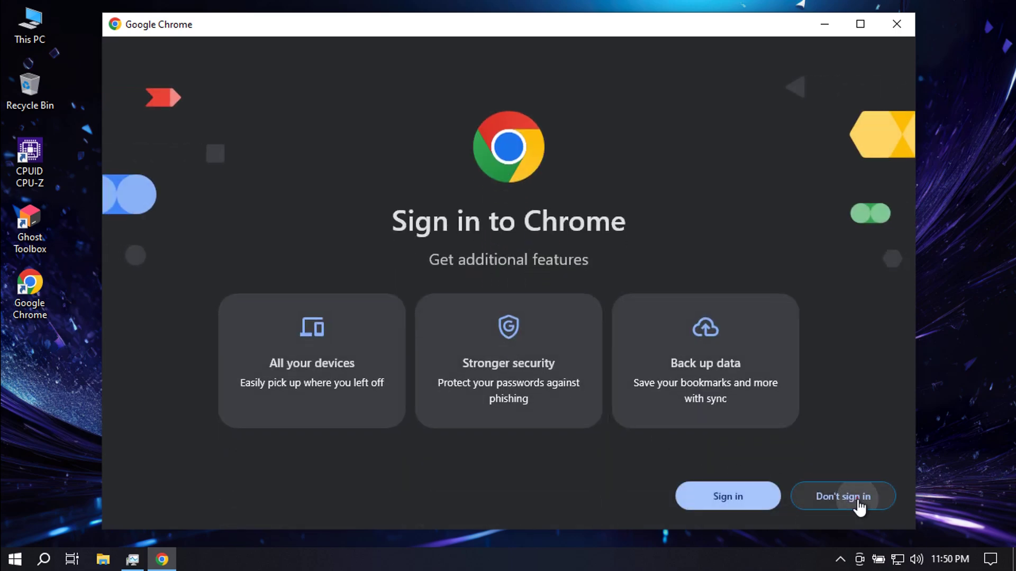
pyautogui.click(857, 501)
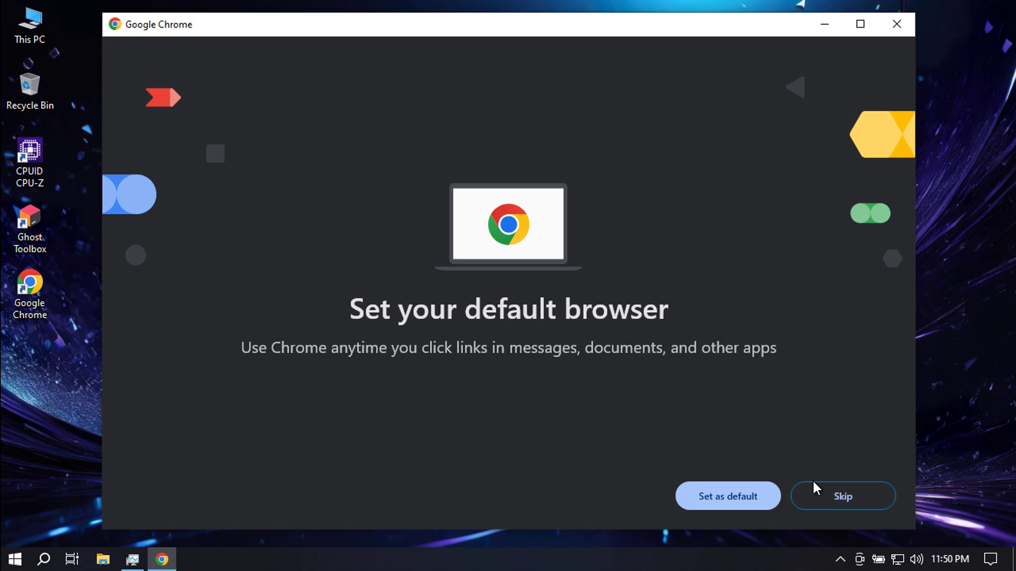
pyautogui.click(722, 498)
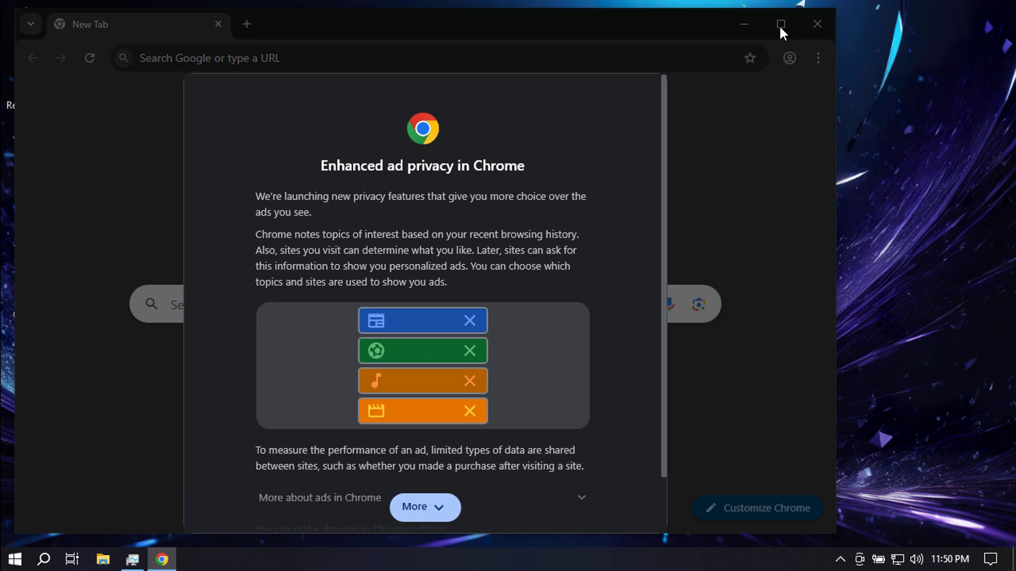
# - Select Google Chrome as the web browser in Windows Default apps, close Settings and acknowledge Chrome's ad privacy notice
pyautogui.scroll(-2, 563, 408)
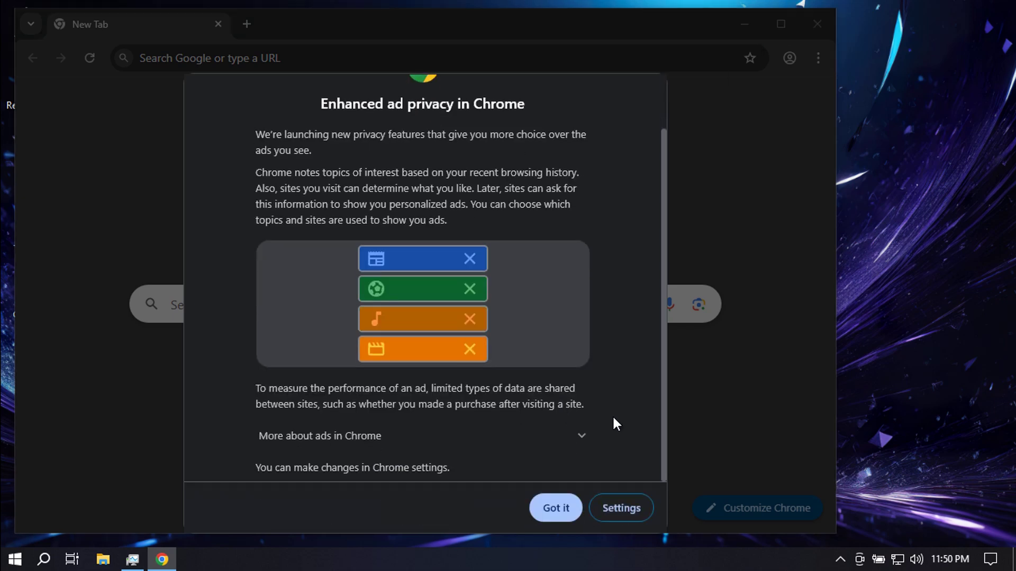
pyautogui.click(628, 509)
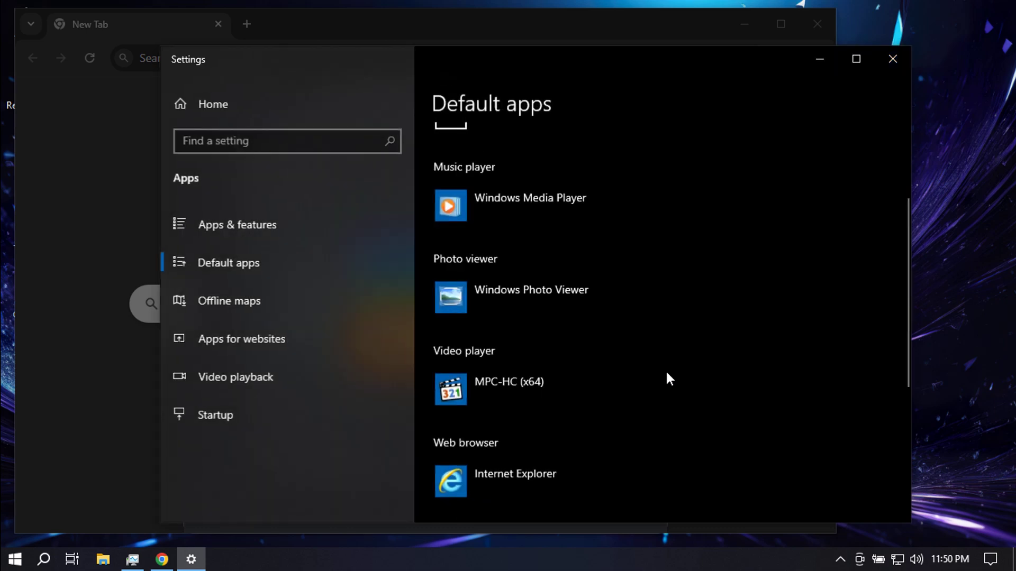
pyautogui.scroll(-3, 671, 377)
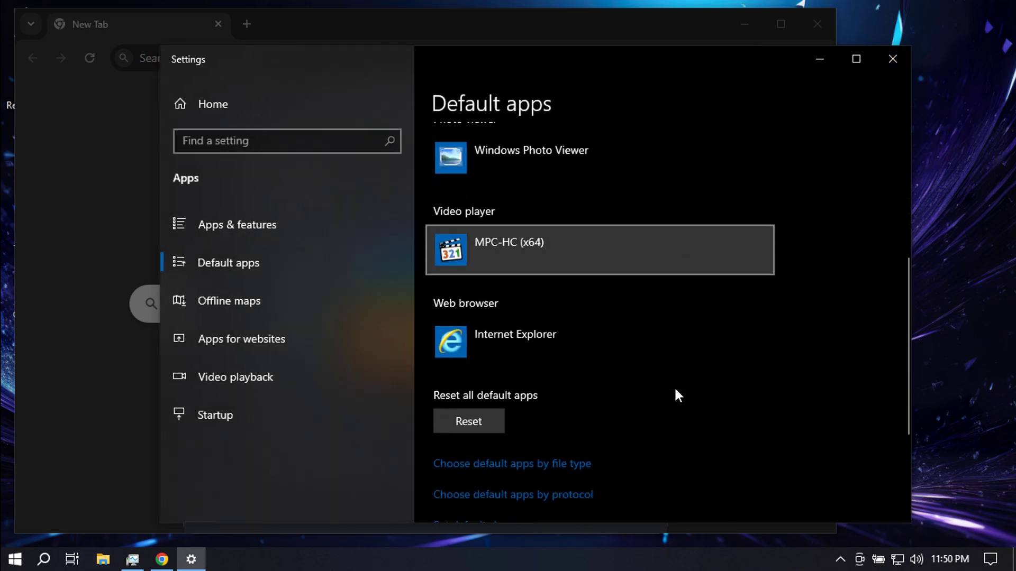
pyautogui.click(590, 337)
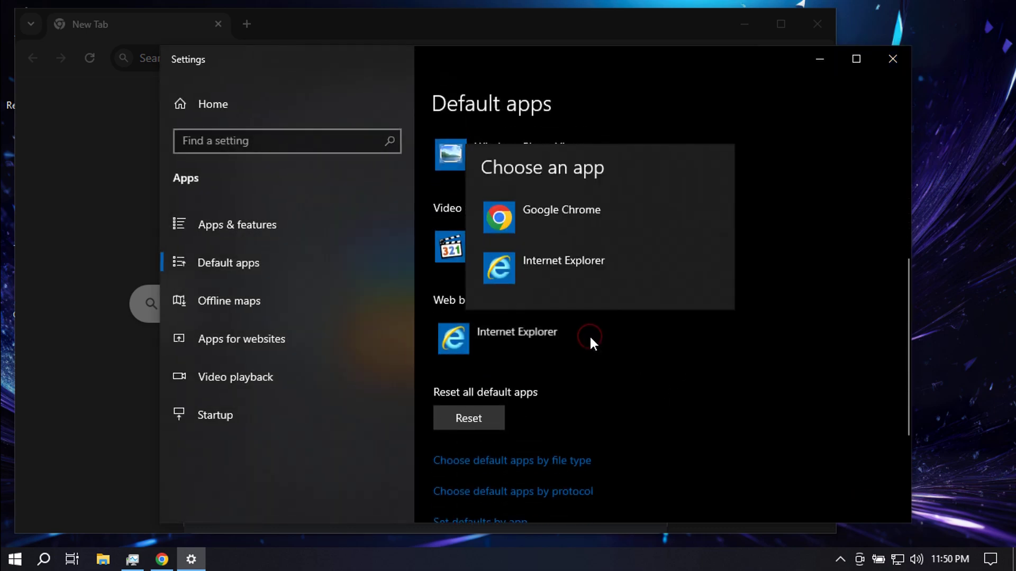
pyautogui.click(587, 216)
pyautogui.click(892, 62)
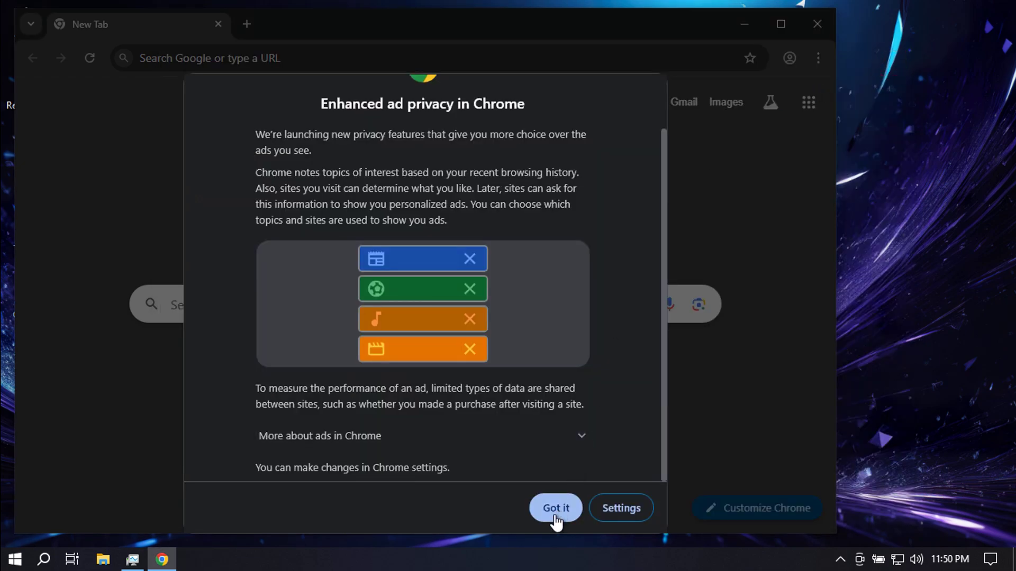
pyautogui.click(556, 509)
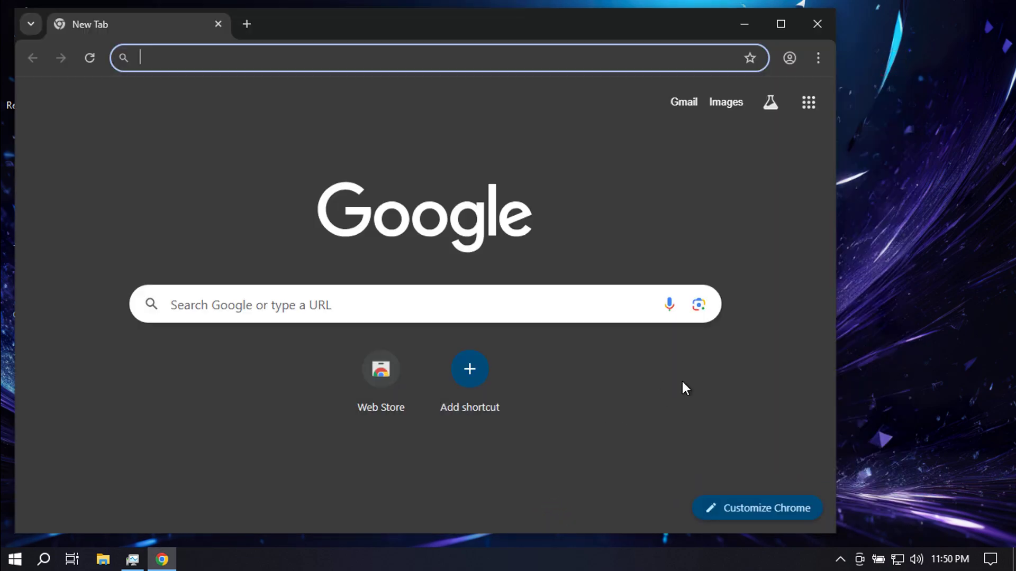
# - Look through the list of Google apps on Chrome's new tab page and close it
pyautogui.click(808, 103)
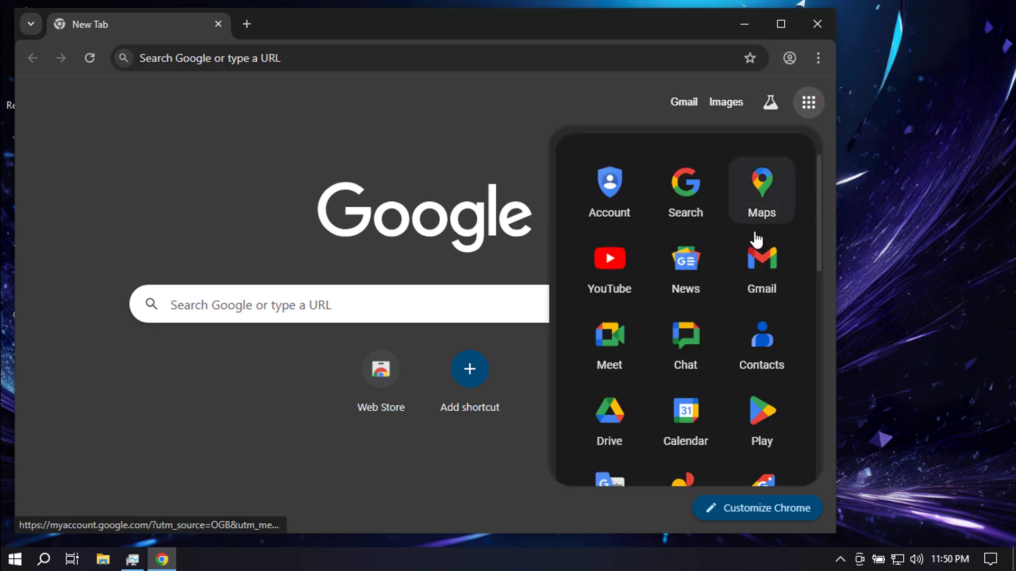
pyautogui.scroll(-10, 789, 394)
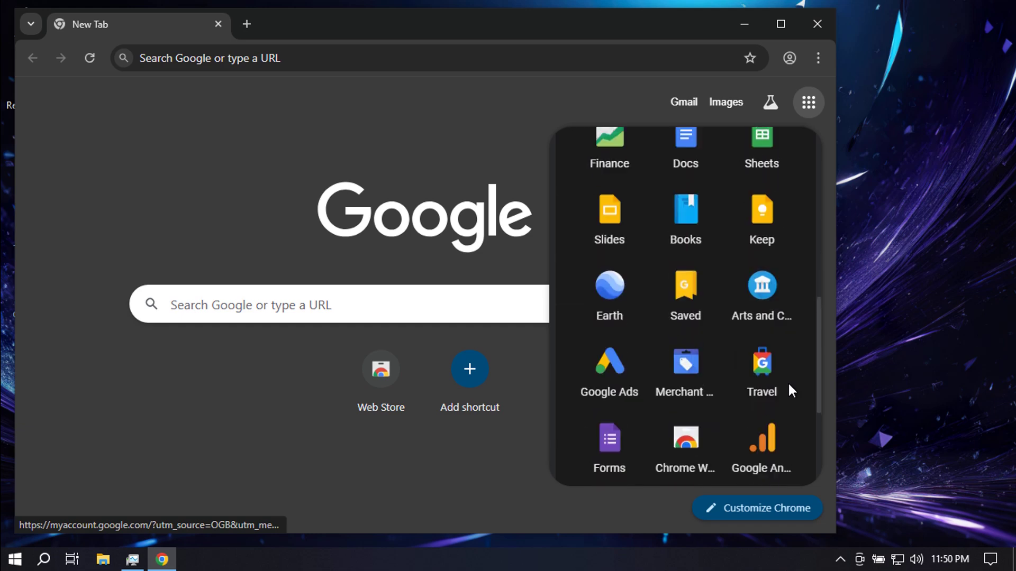
pyautogui.scroll(10, 789, 386)
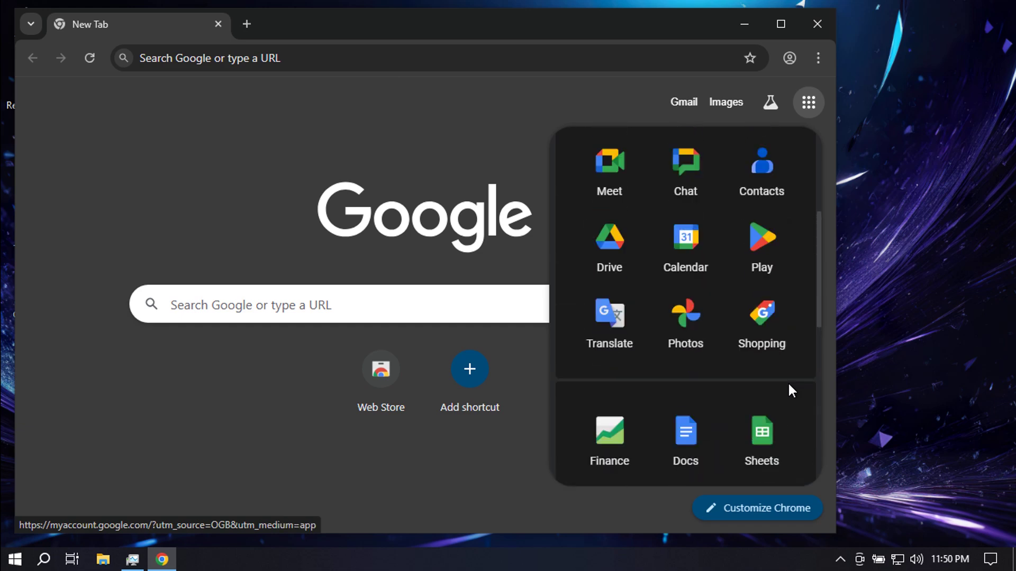
pyautogui.click(404, 163)
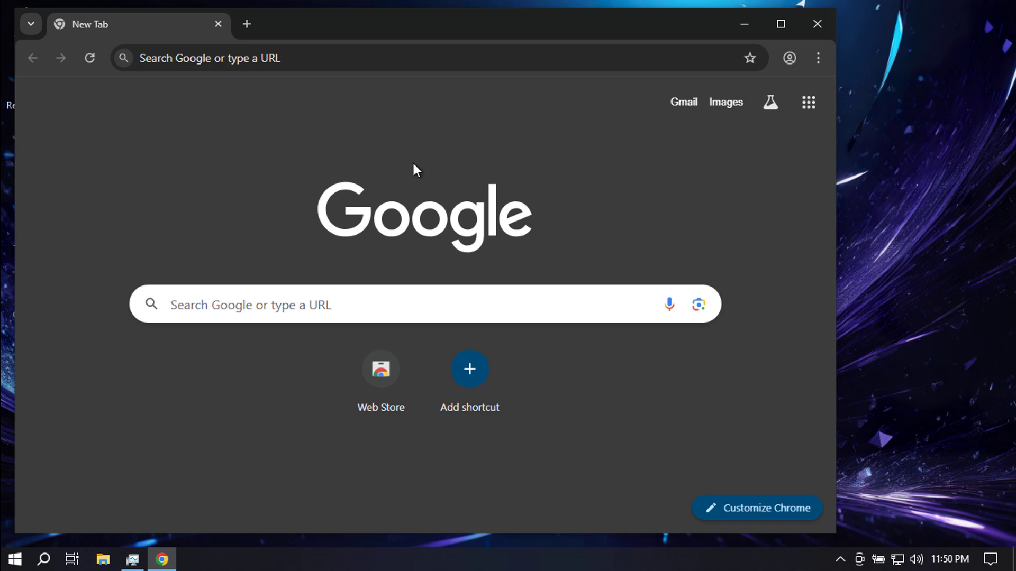
# - Search Google for "google", maximize the browser window and look through the results page
pyautogui.click(417, 297)
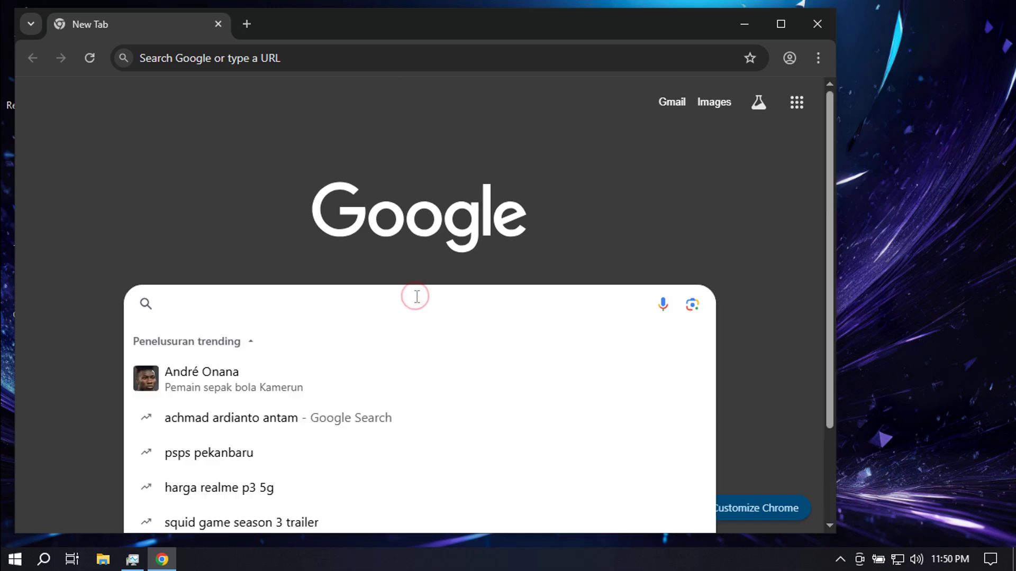
pyautogui.write('google')
pyautogui.press('Return')
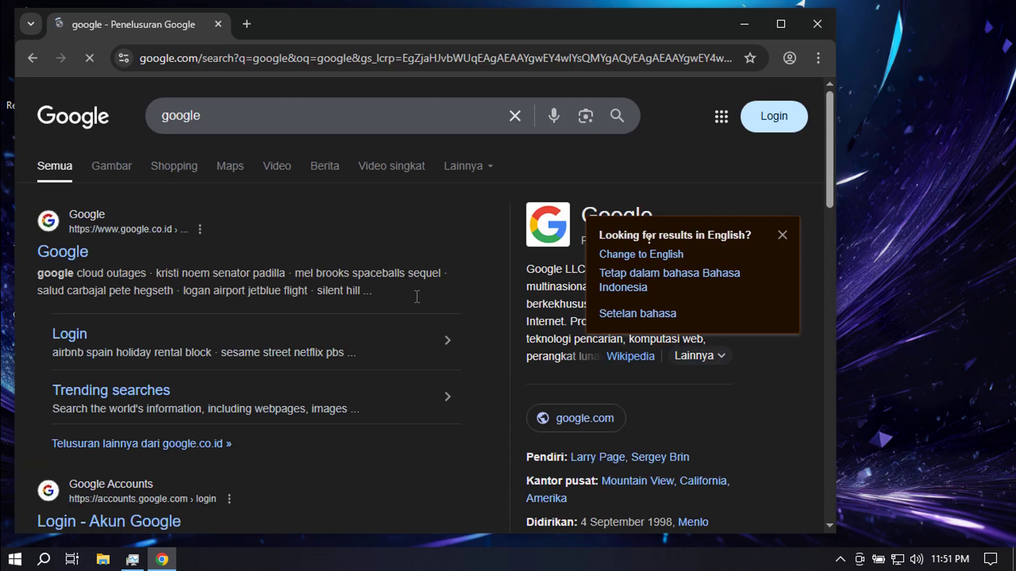
pyautogui.scroll(-3, 469, 321)
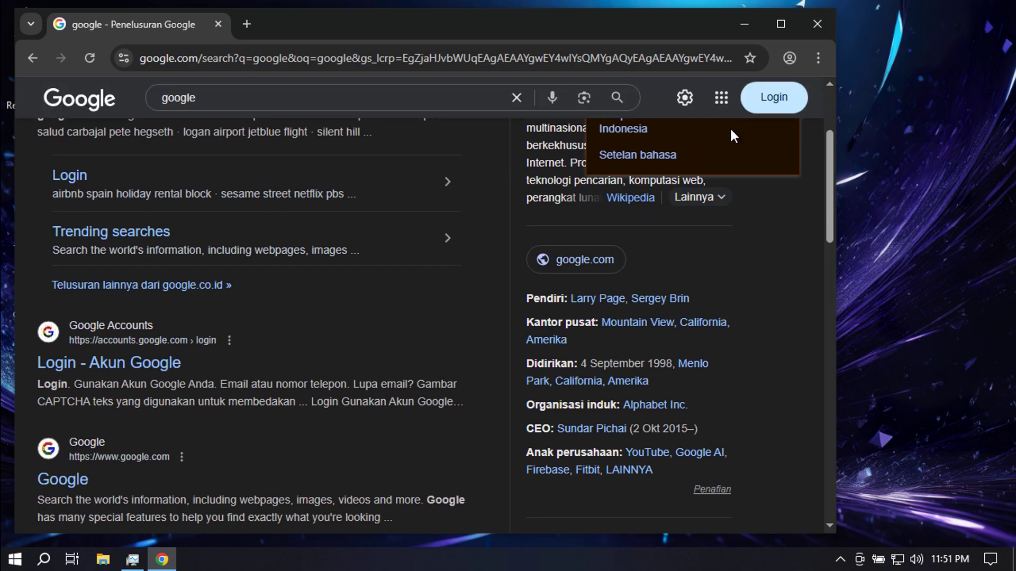
pyautogui.click(781, 30)
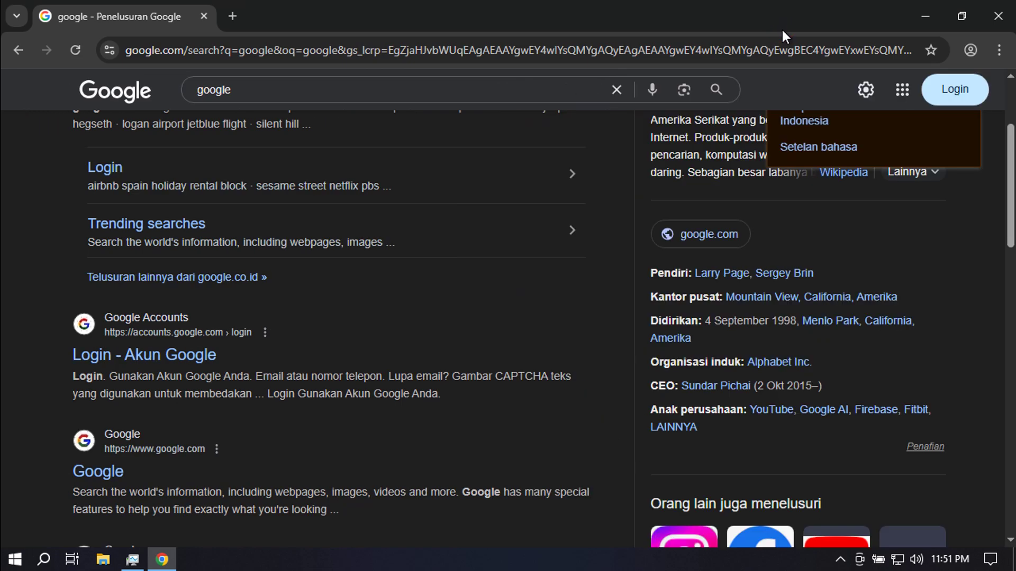
pyautogui.scroll(3, 609, 280)
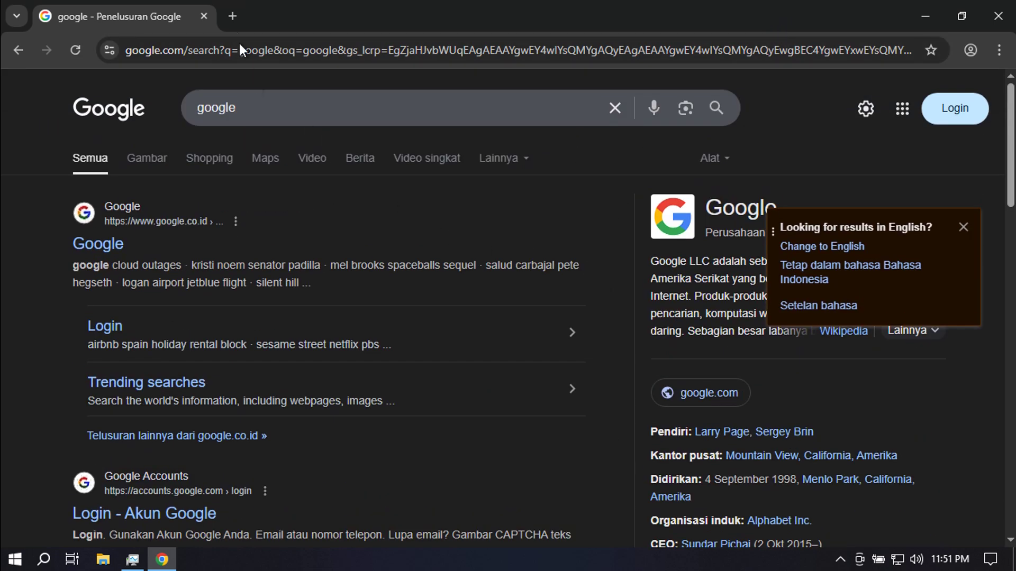
# - Open a new browser tab, close the search results tab and exit Chrome
pyautogui.click(232, 17)
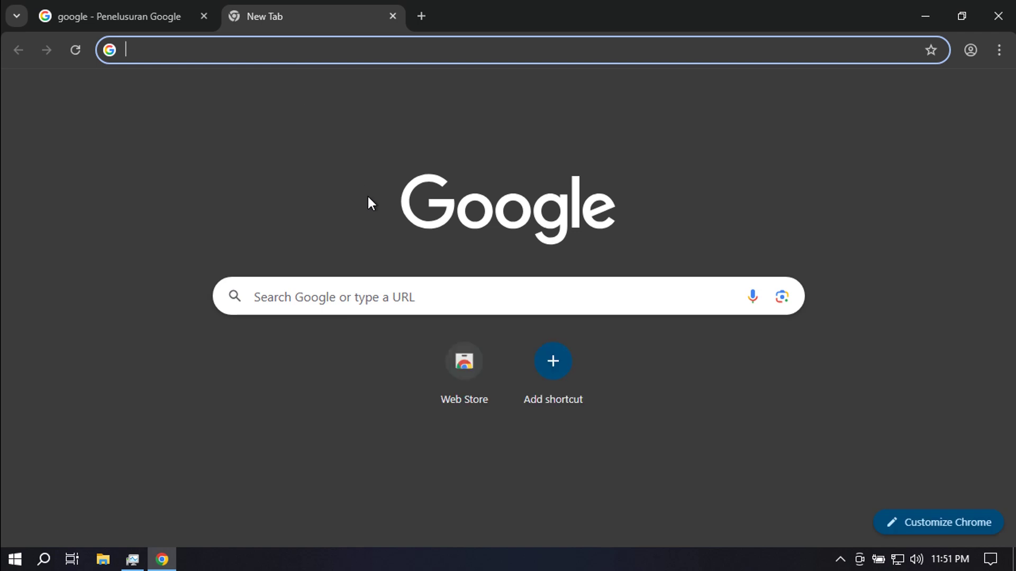
pyautogui.click(206, 15)
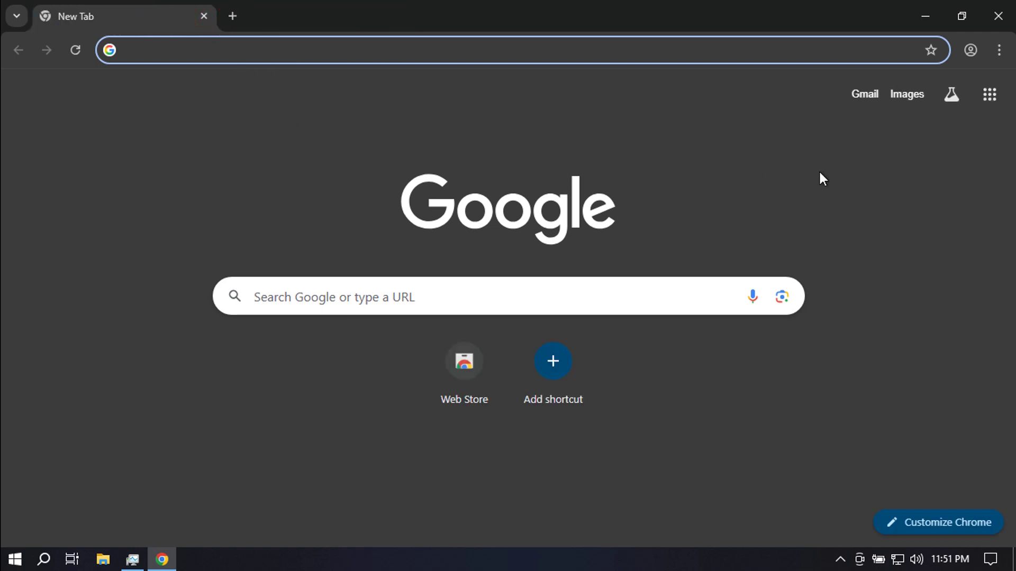
pyautogui.click(998, 25)
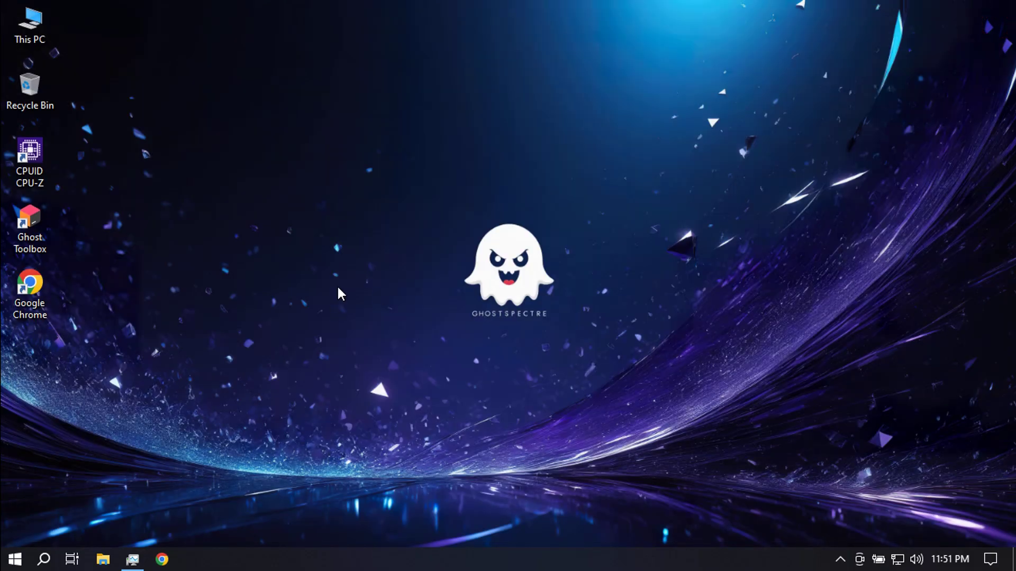
# - Restore Task Manager, move its window clear of the desktop centre and check the Memory performance graph
pyautogui.click(133, 560)
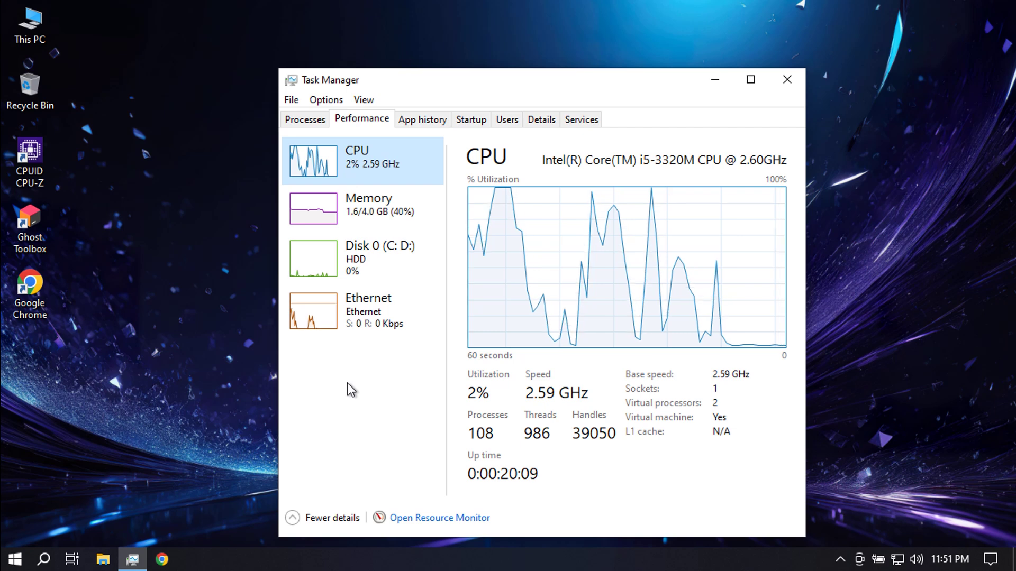
pyautogui.moveTo(537, 81); pyautogui.dragTo(709, 56)
pyautogui.click(528, 176)
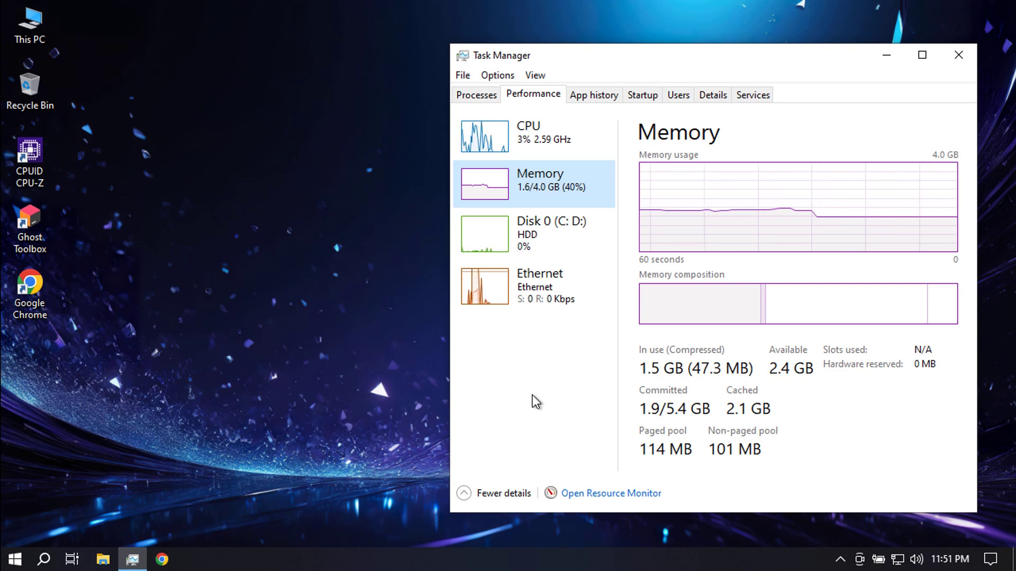
# - Run Ghost Mode's Reduce Memory from the desktop, check its effect on memory use and close Task Manager
pyautogui.rightClick(175, 171)
pyautogui.moveTo(224, 283)
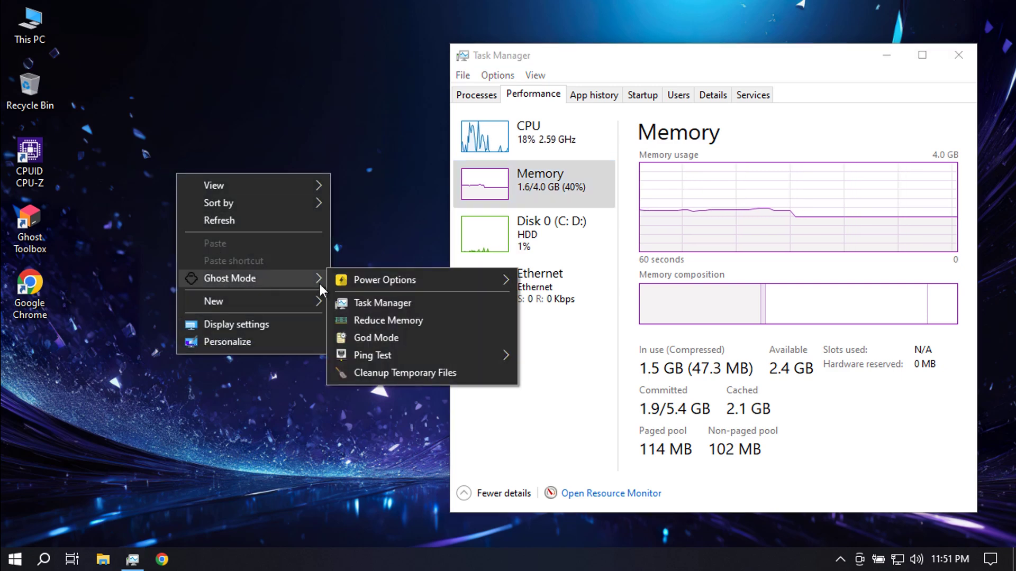
pyautogui.click(353, 320)
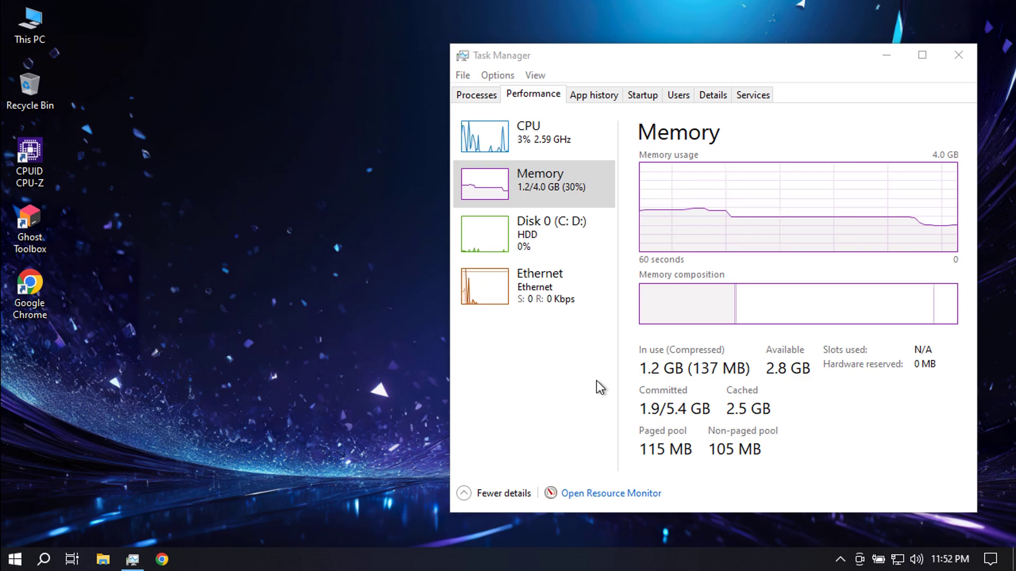
pyautogui.click(957, 55)
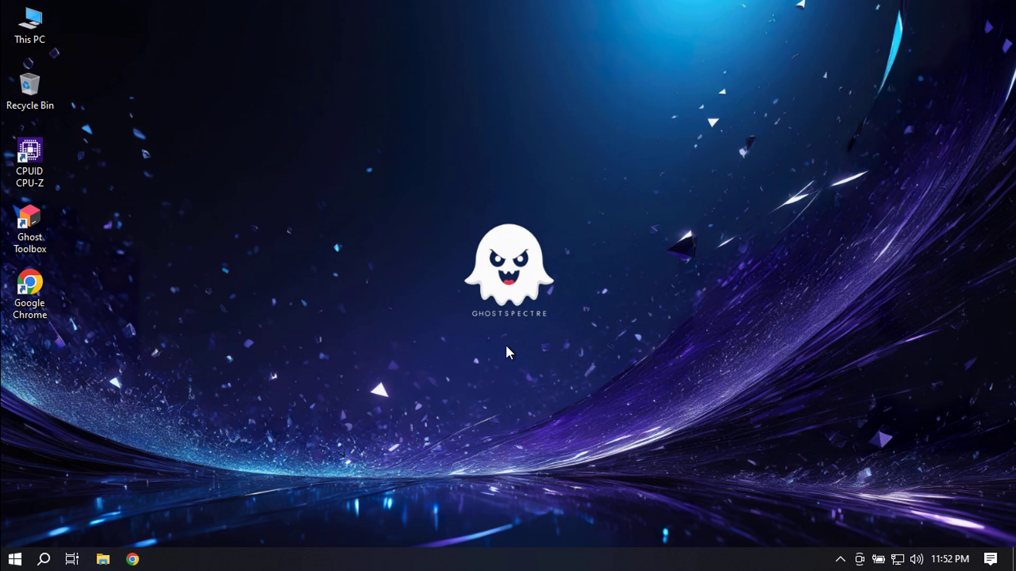
# - Open Windows Security from the hidden tray icons and look over the Security at a glance page
pyautogui.click(840, 560)
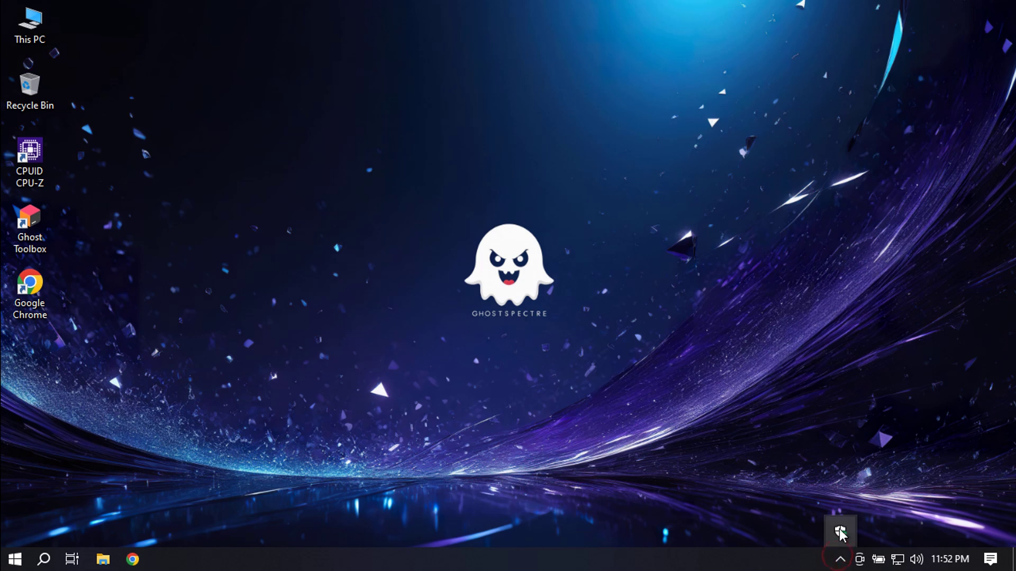
pyautogui.click(840, 531)
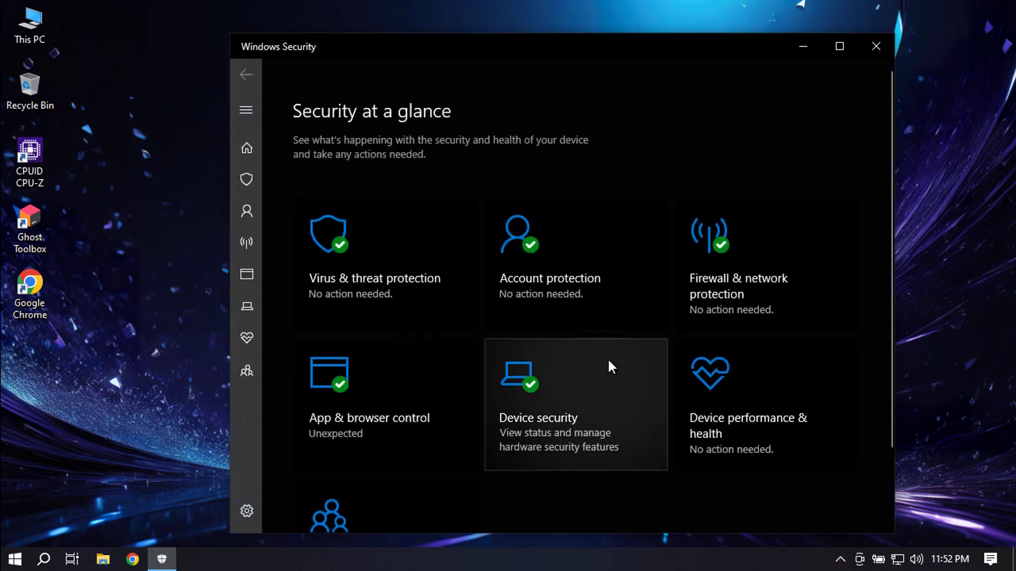
pyautogui.scroll(-2, 428, 306)
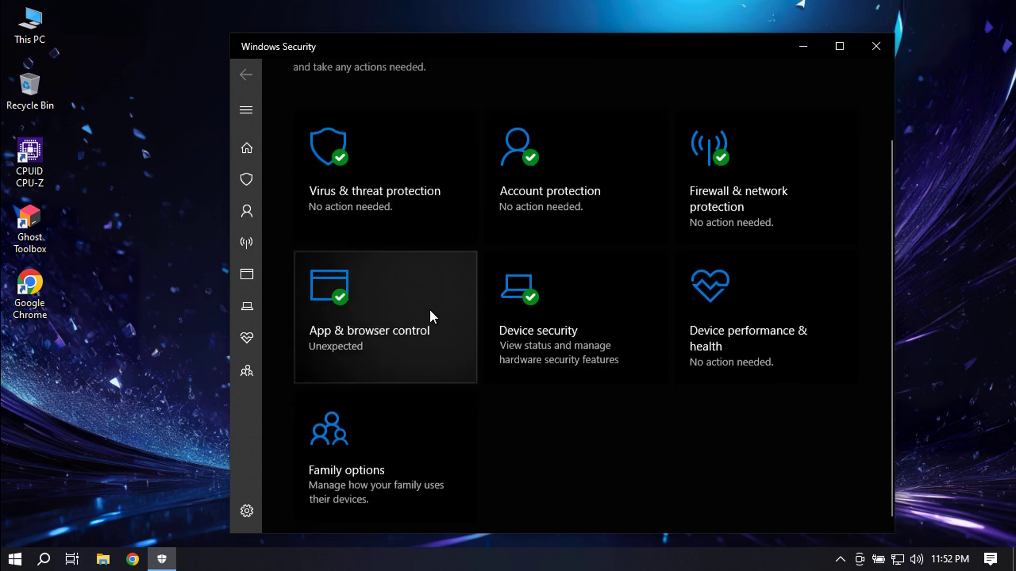
pyautogui.scroll(2, 429, 308)
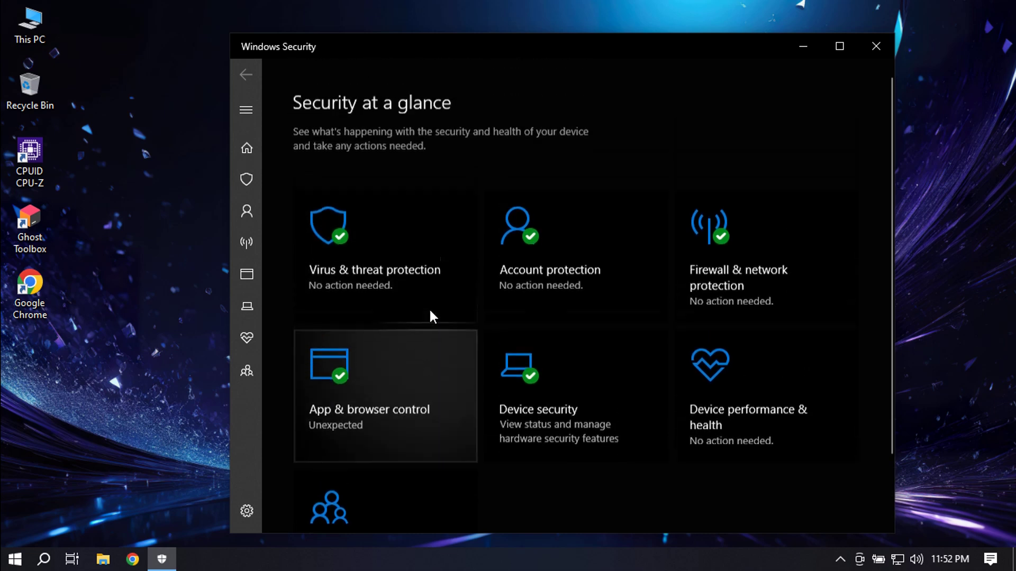
# - Review the Virus & threat protection page and its protection settings, and return to the Windows Security home page
pyautogui.click(369, 260)
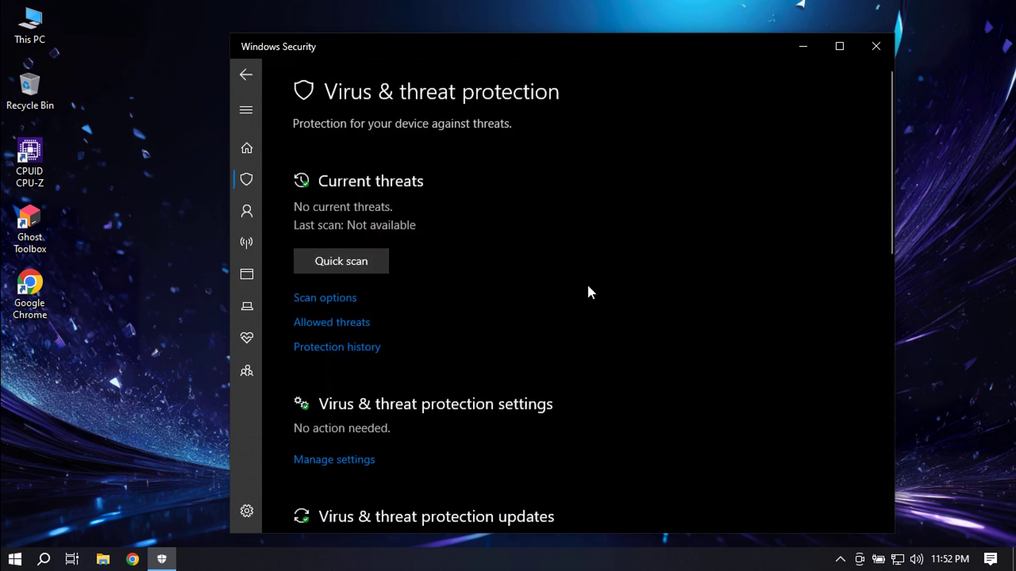
pyautogui.scroll(-4, 588, 291)
pyautogui.scroll(-4, 589, 291)
pyautogui.scroll(3, 589, 291)
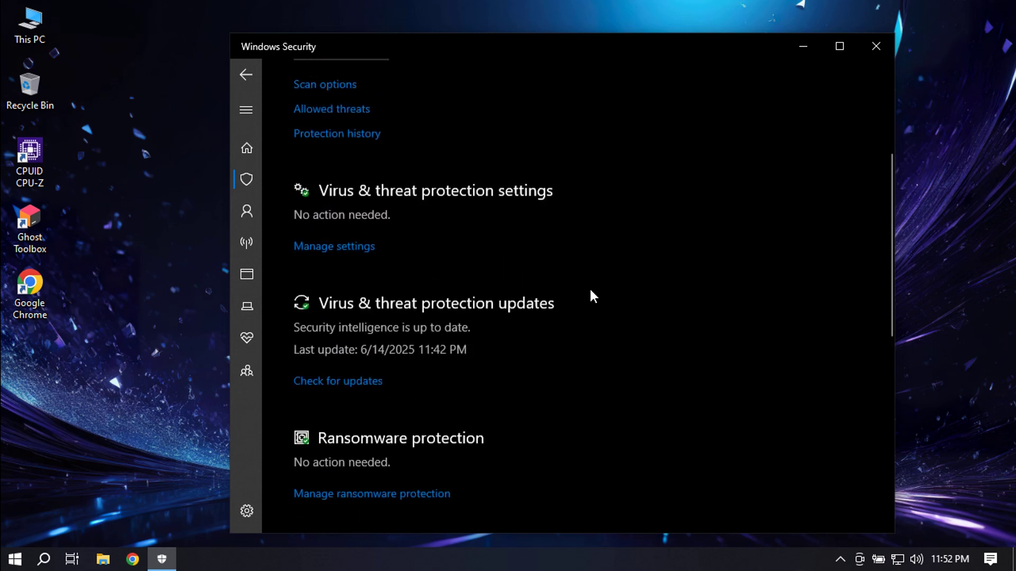
pyautogui.click(351, 253)
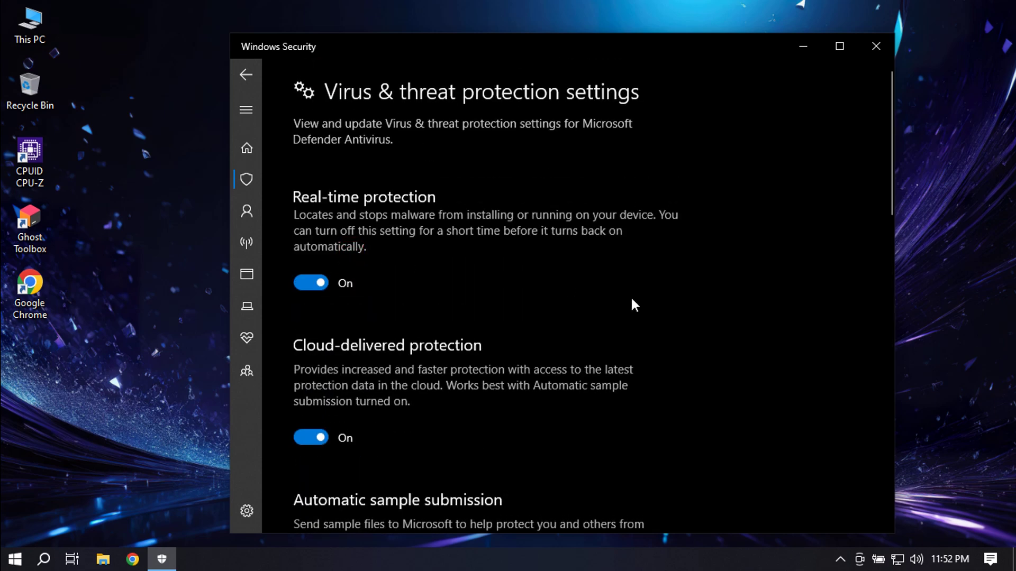
pyautogui.scroll(-5, 699, 316)
pyautogui.scroll(5, 699, 317)
pyautogui.click(245, 154)
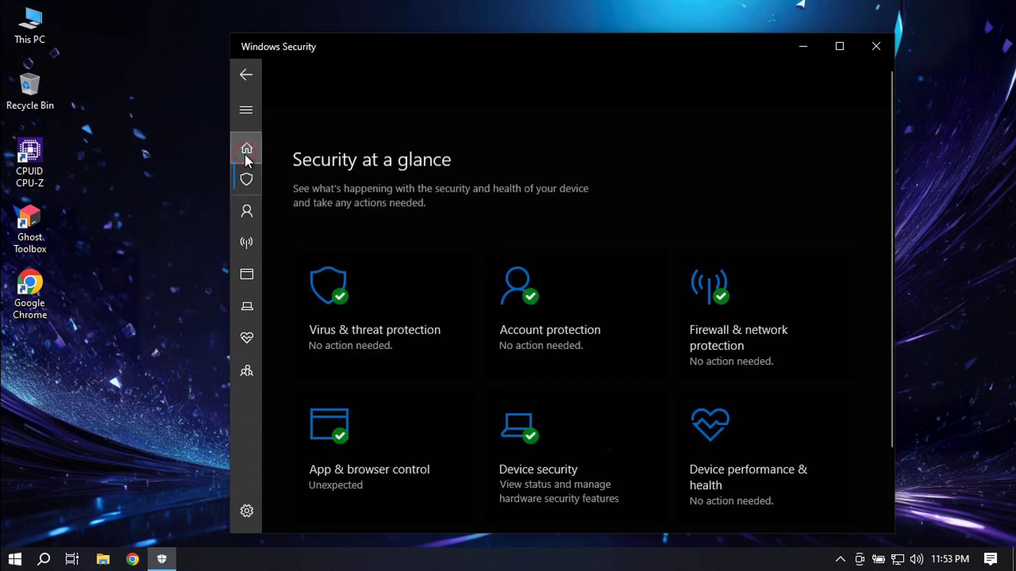